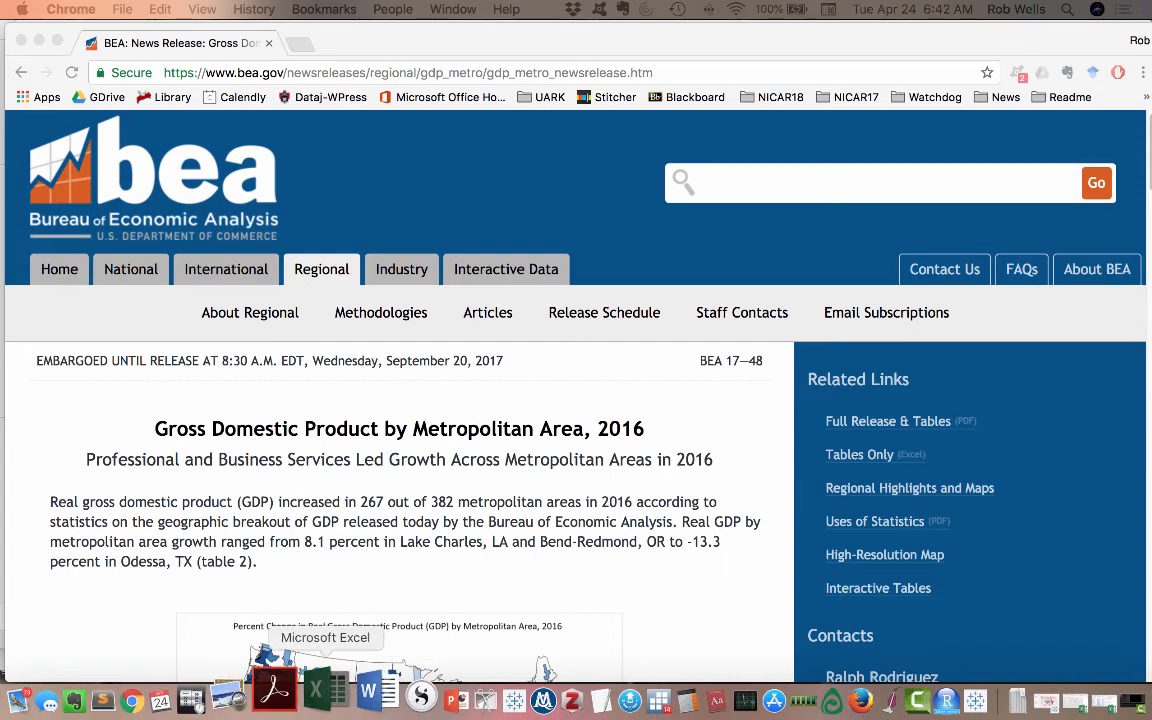
# - Switch to Excel and look through the Table2 and Table3 sheets of the gdp_metro0917 workbook
pyautogui.click(318, 690)
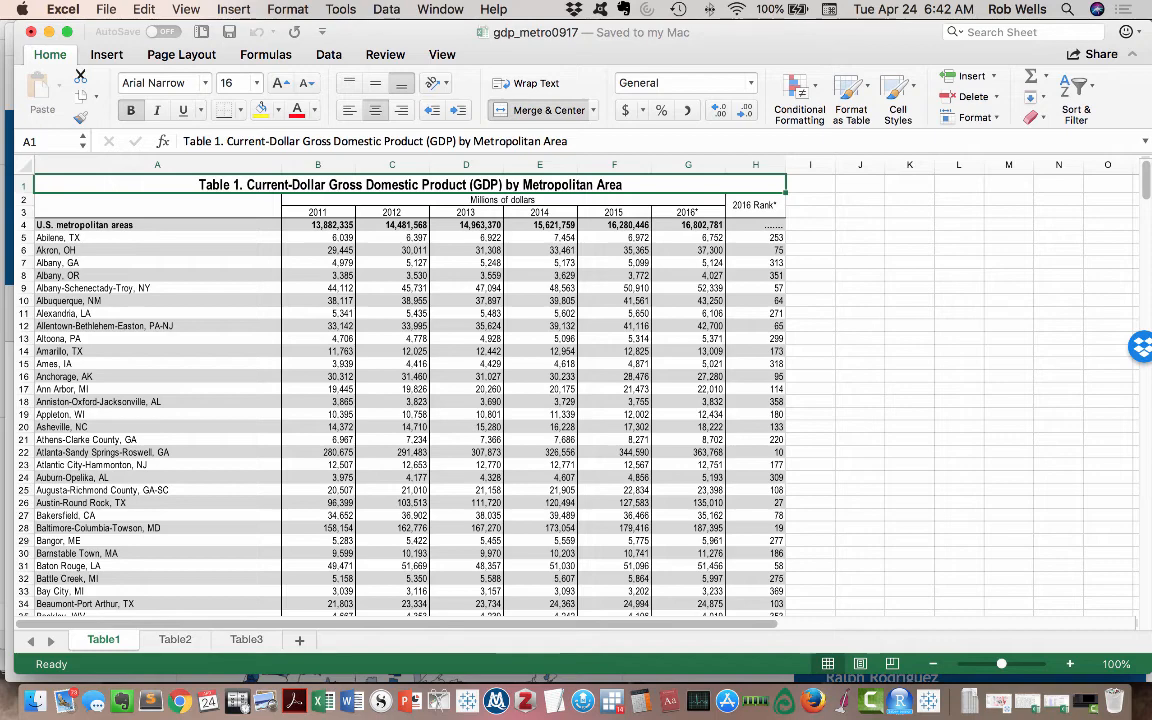
pyautogui.click(175, 640)
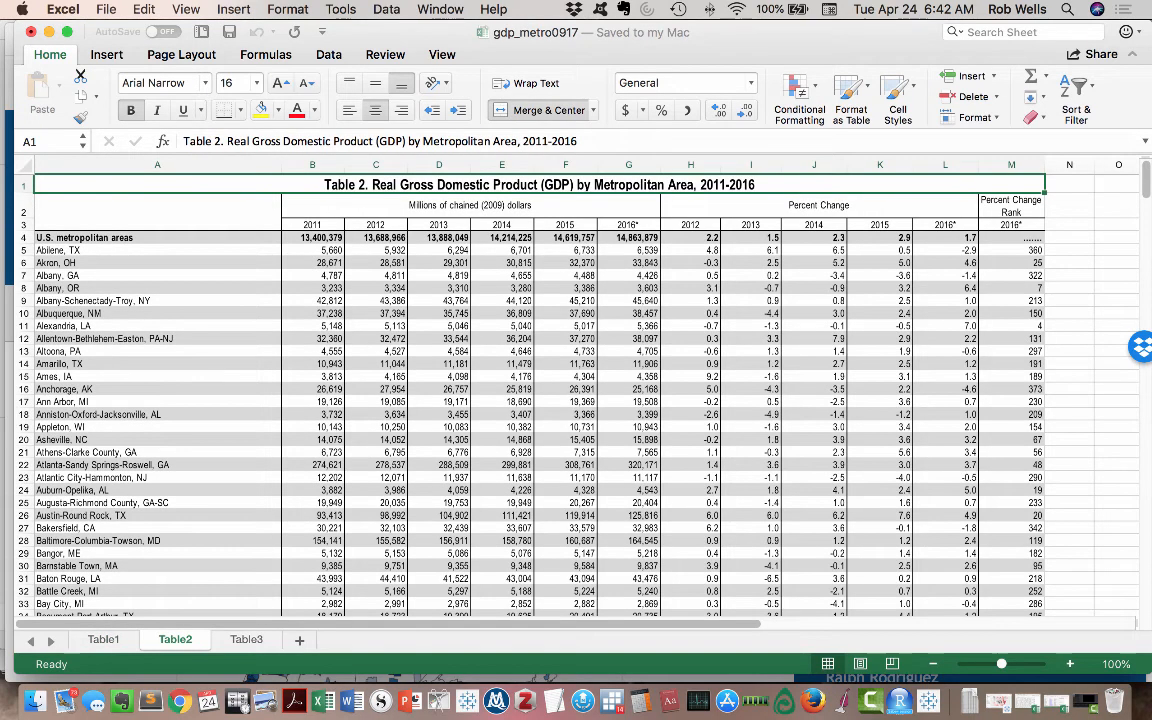
pyautogui.click(246, 640)
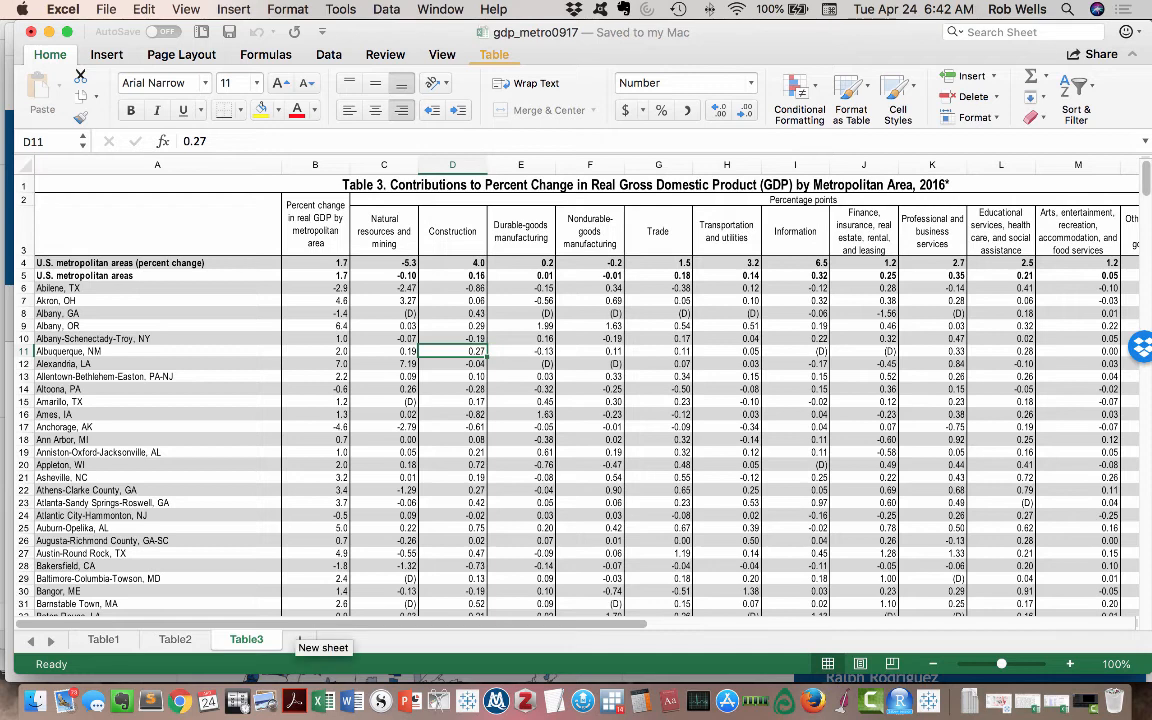
# - Add a new worksheet after Table3 and name it "Data Dictionary"
pyautogui.click(300, 638)
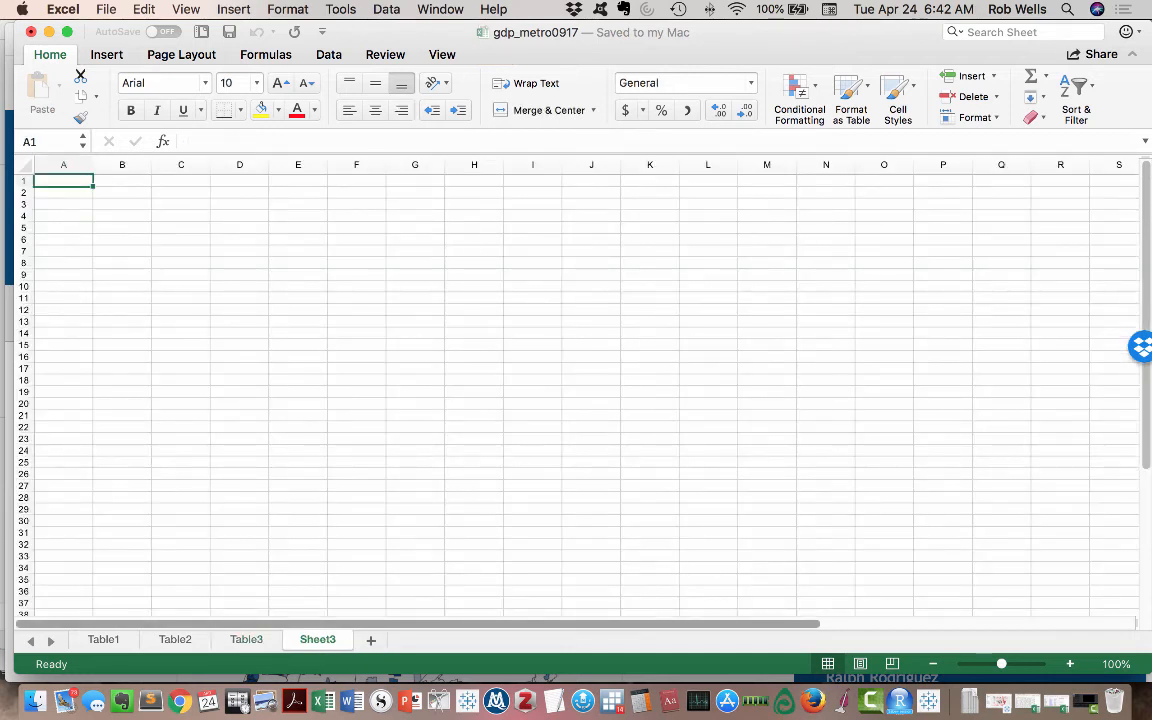
pyautogui.doubleClick(312, 639)
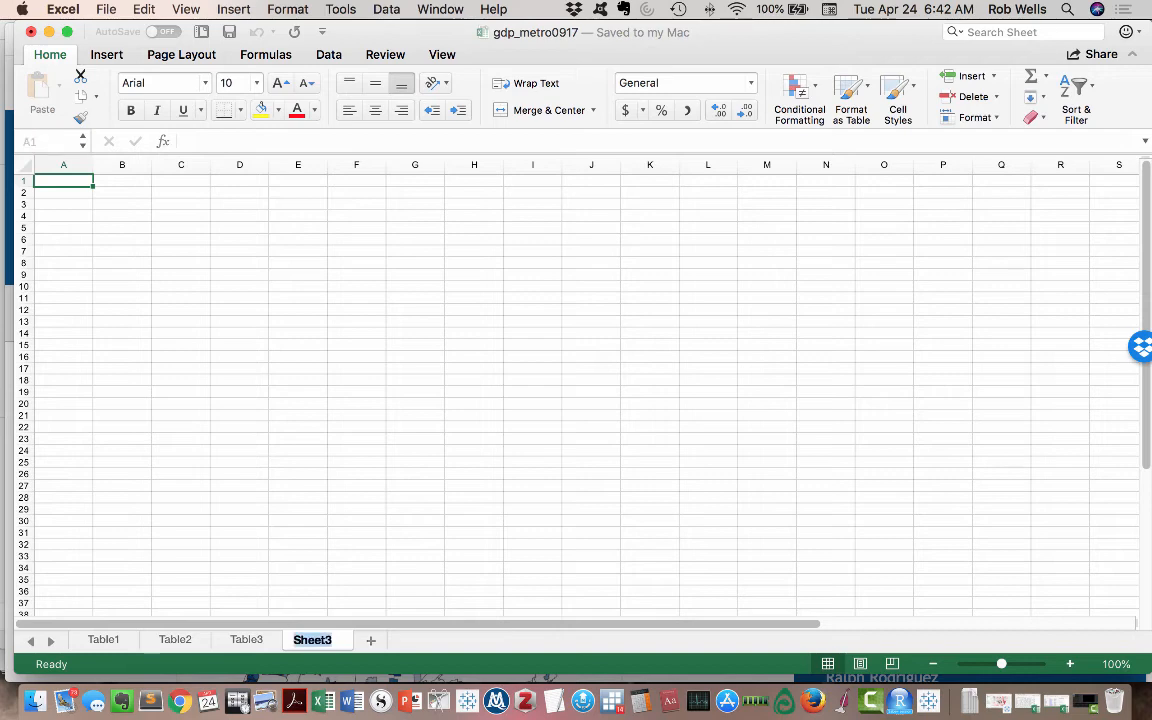
pyautogui.write('Data D')
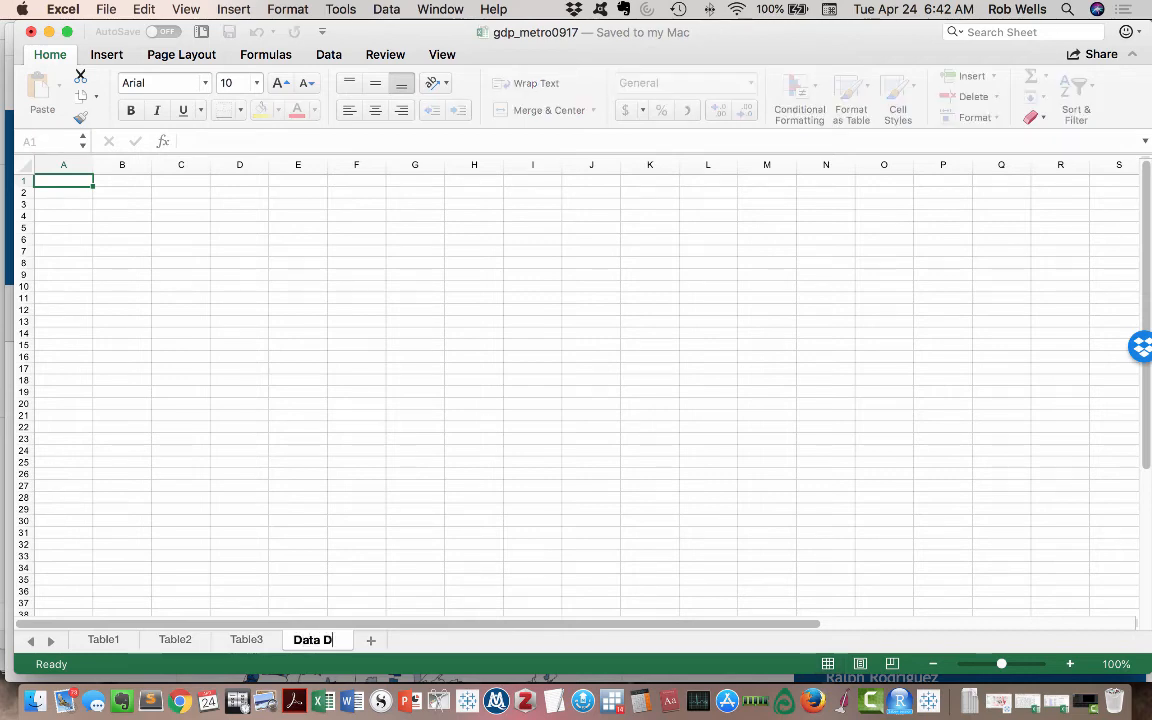
pyautogui.write('ictionary')
pyautogui.click(356, 556)
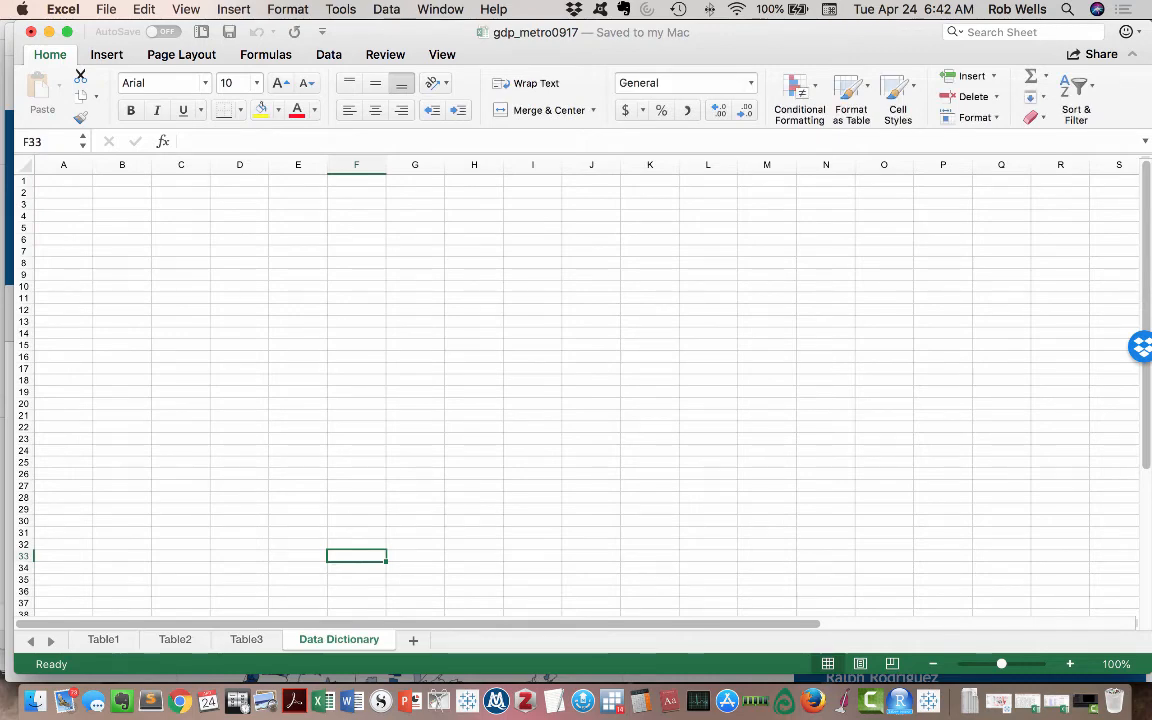
# - Copy the release date, number, title and subtitle from the BEA page in Chrome into Data Dictionary from cell A1 and save the workbook
pyautogui.click(188, 690)
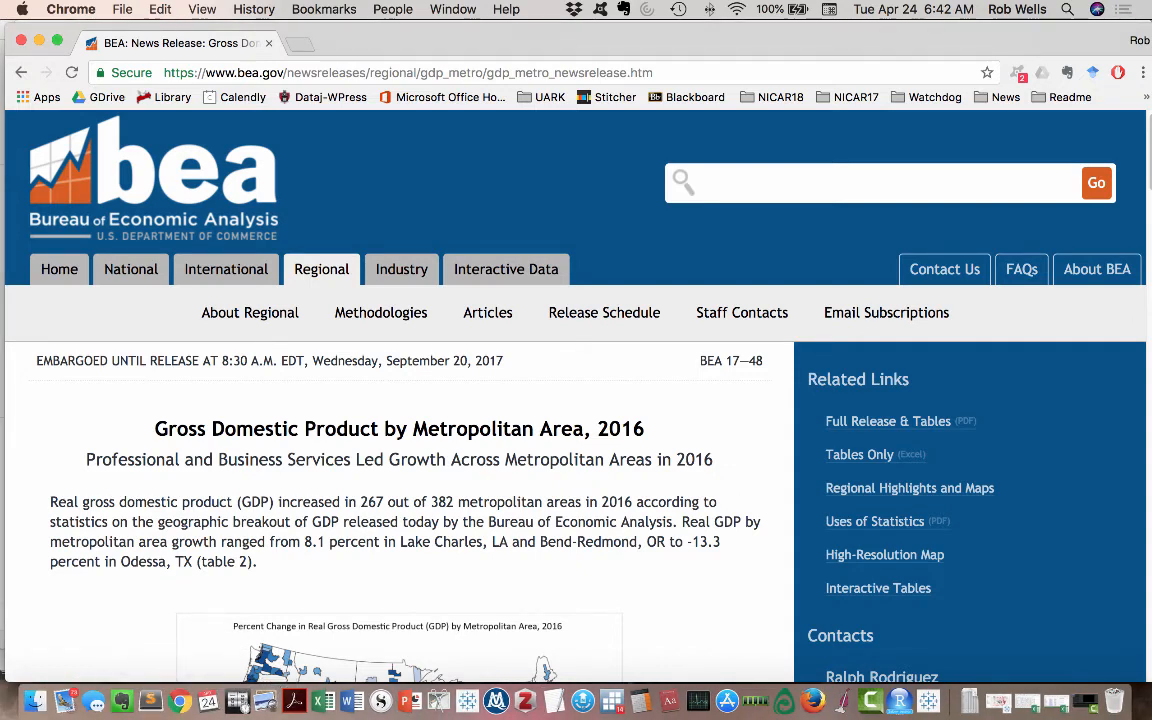
pyautogui.moveTo(36, 360); pyautogui.dragTo(713, 459)
pyautogui.press('super+c')
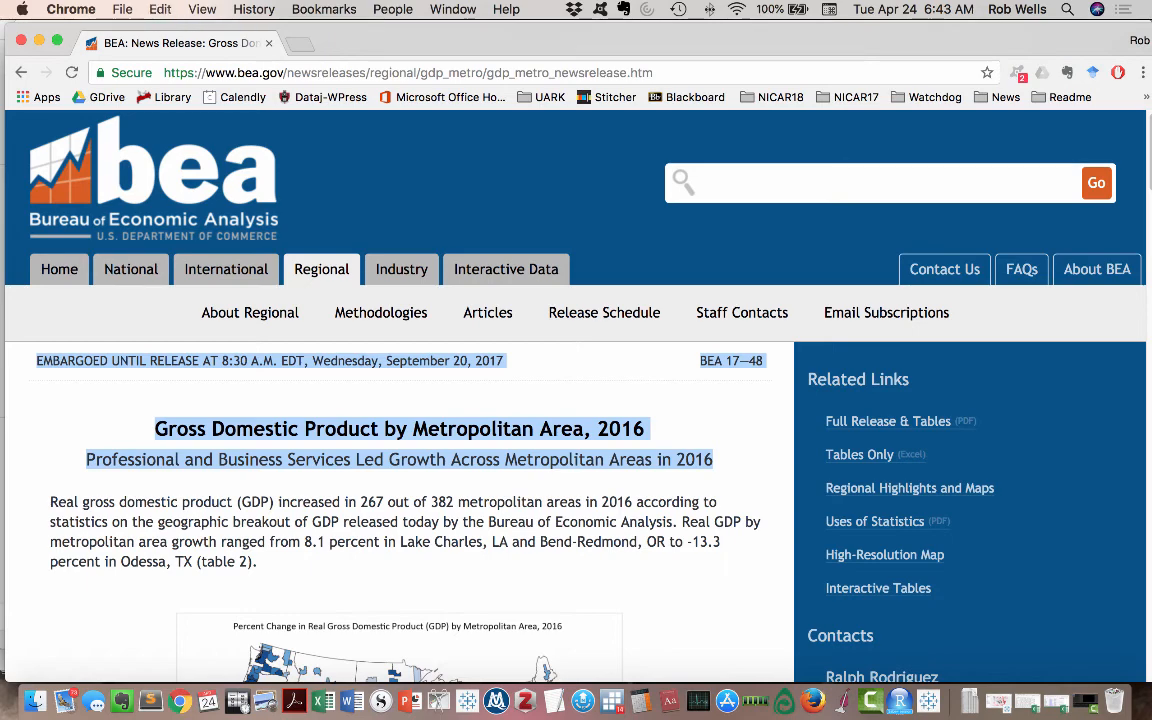
pyautogui.press('super+Tab')
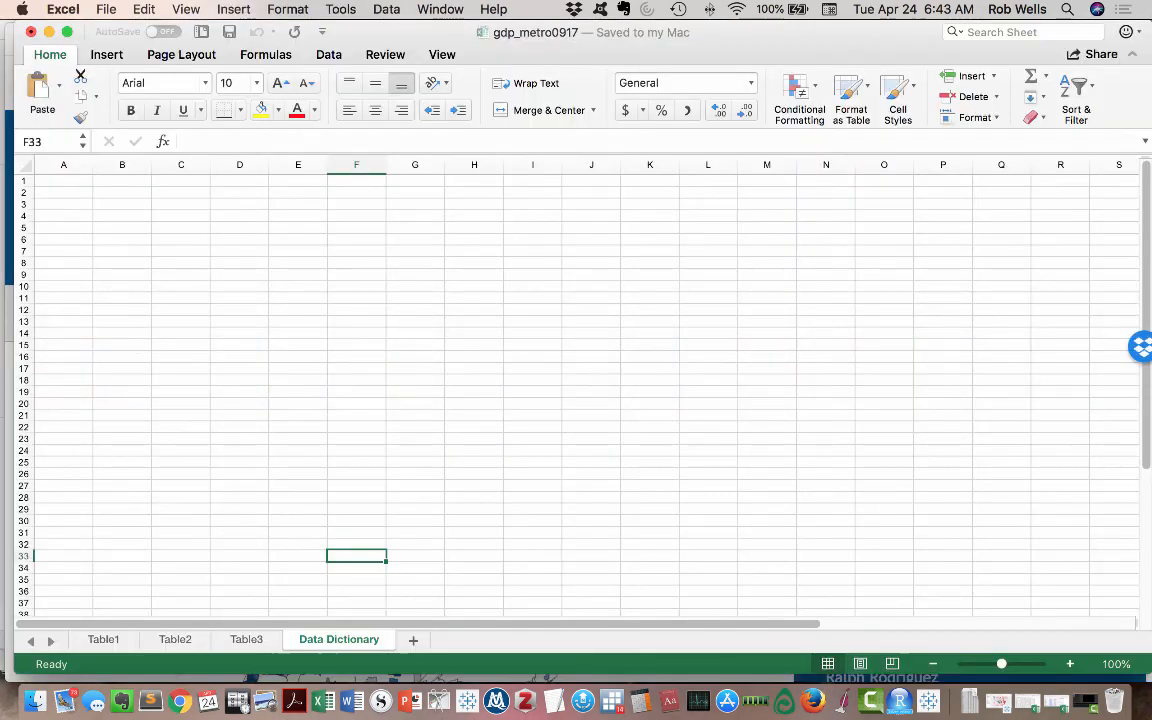
pyautogui.click(63, 181)
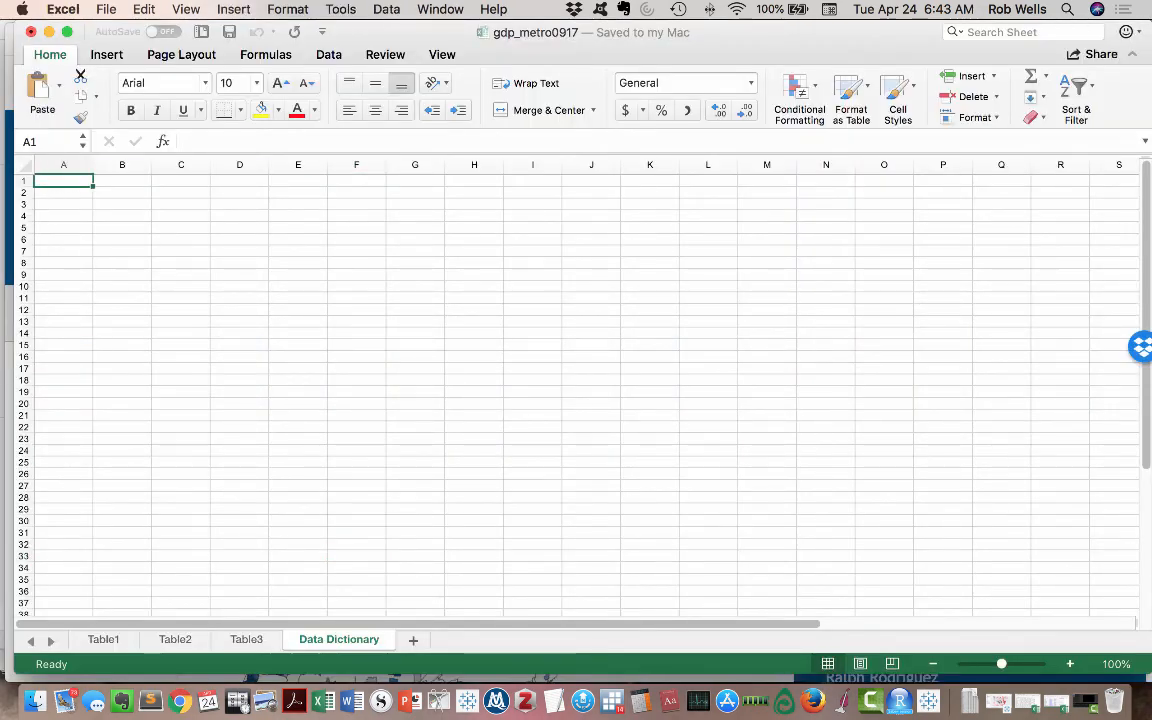
pyautogui.press('super+v')
pyautogui.click(63, 284)
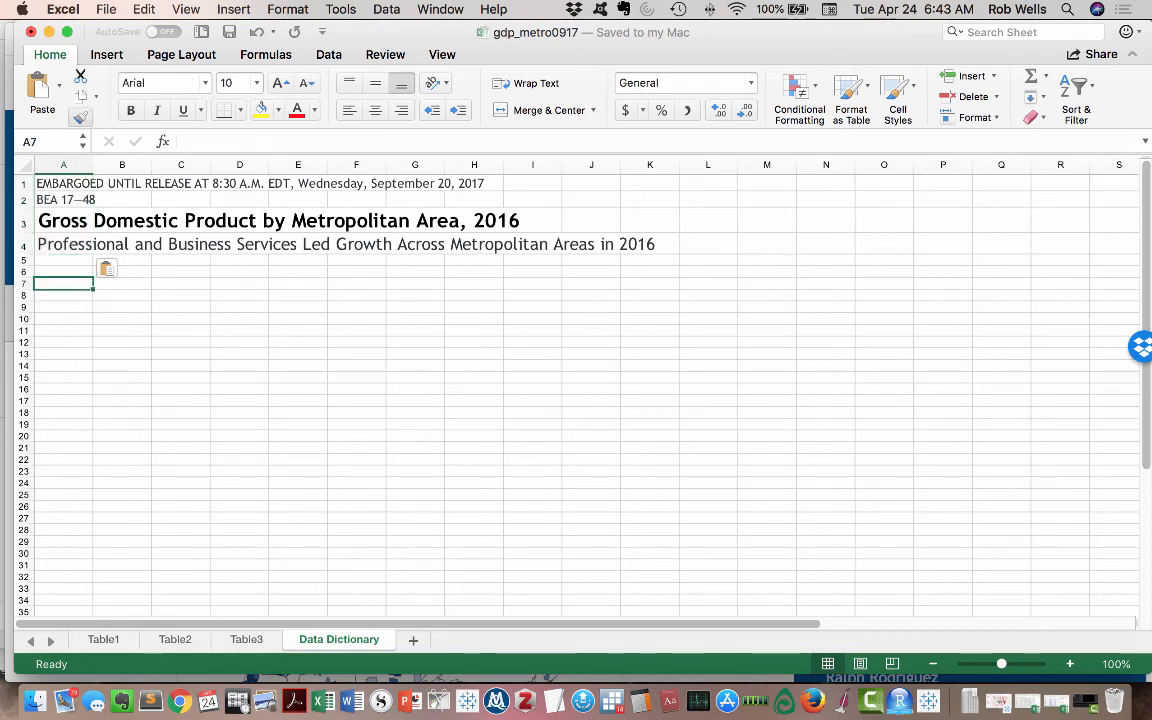
pyautogui.click(229, 32)
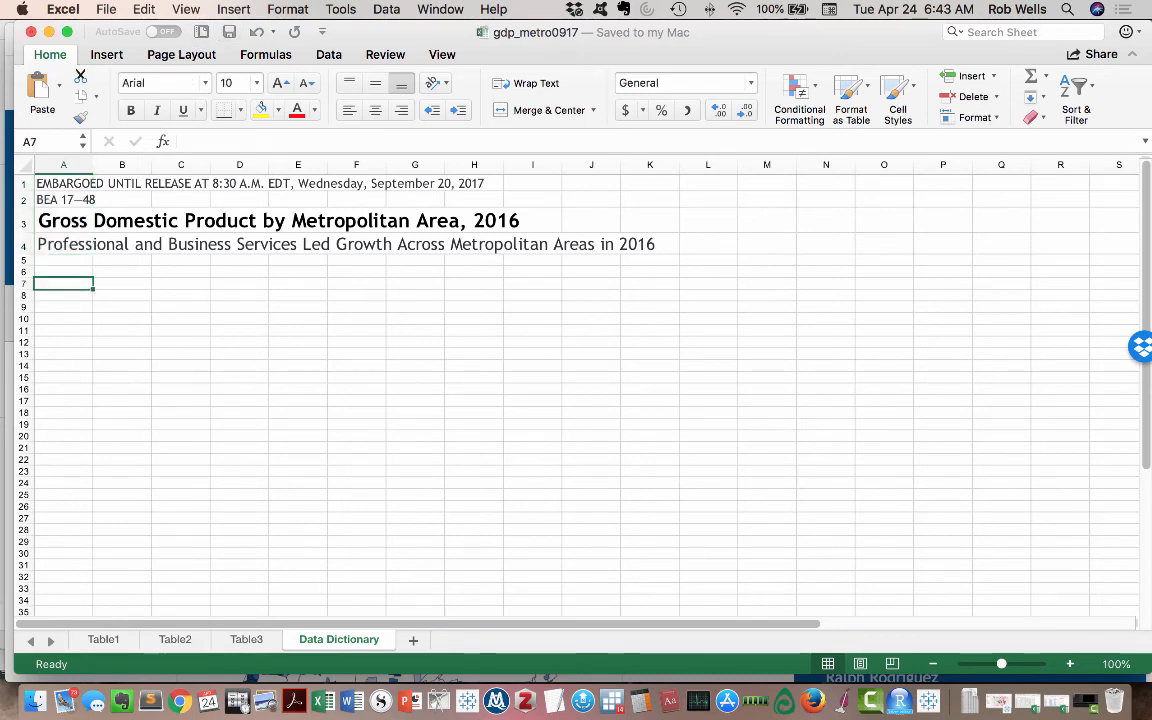
# - Copy the BEA news release's web address from Chrome into cell A7 of the Data Dictionary sheet
pyautogui.press('super+Tab')
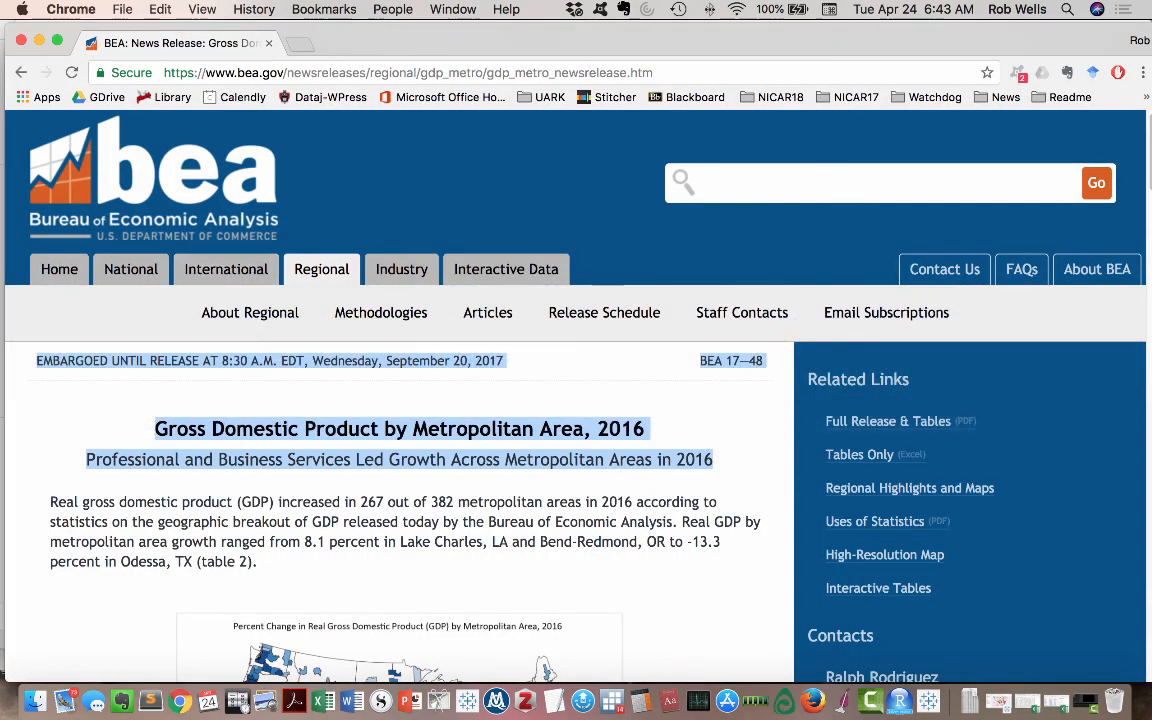
pyautogui.click(362, 72)
pyautogui.press('super+c')
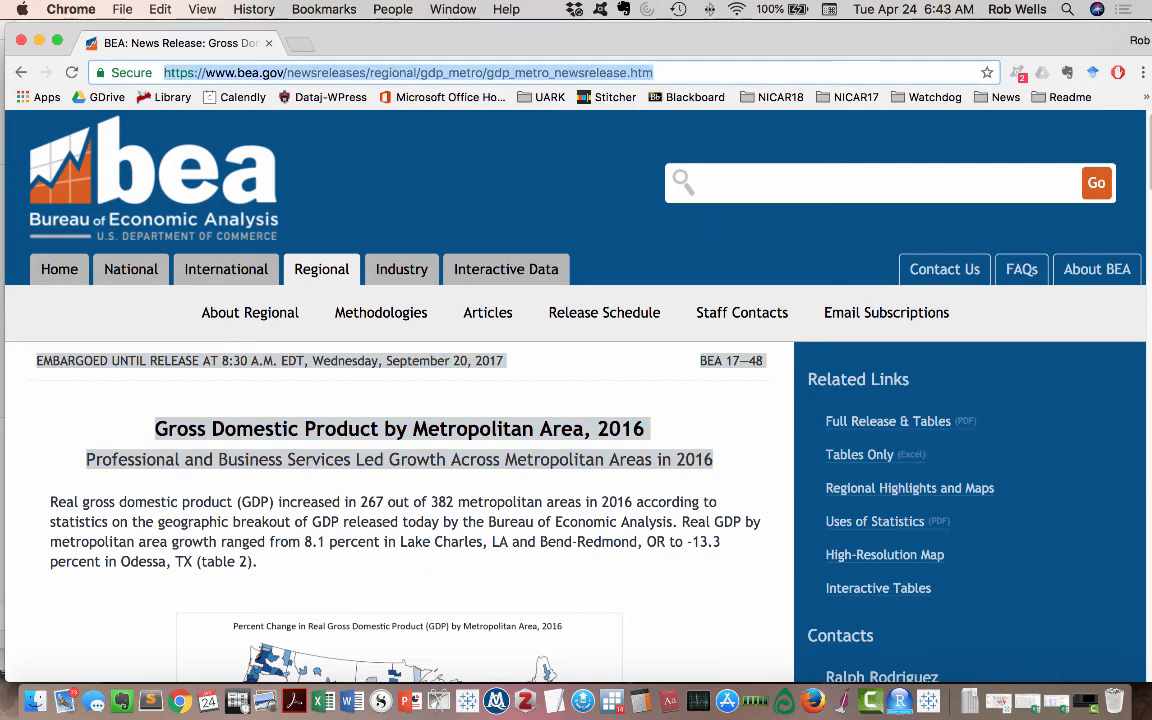
pyautogui.press('super+Tab')
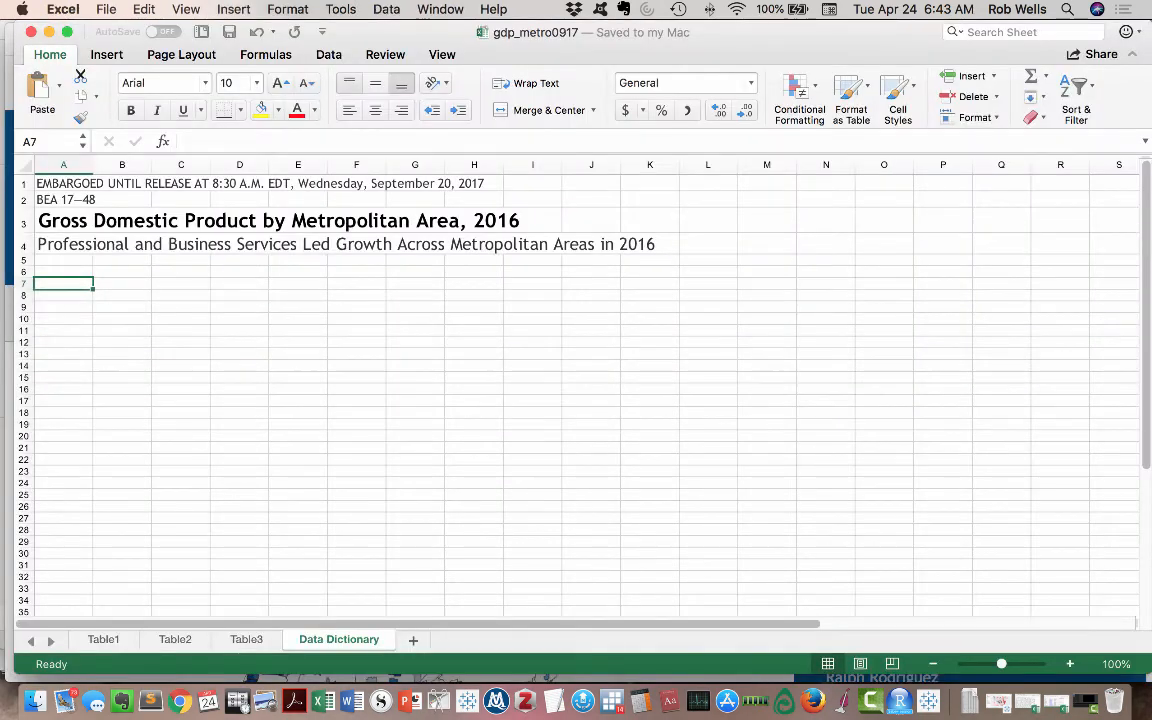
pyautogui.press('super+v')
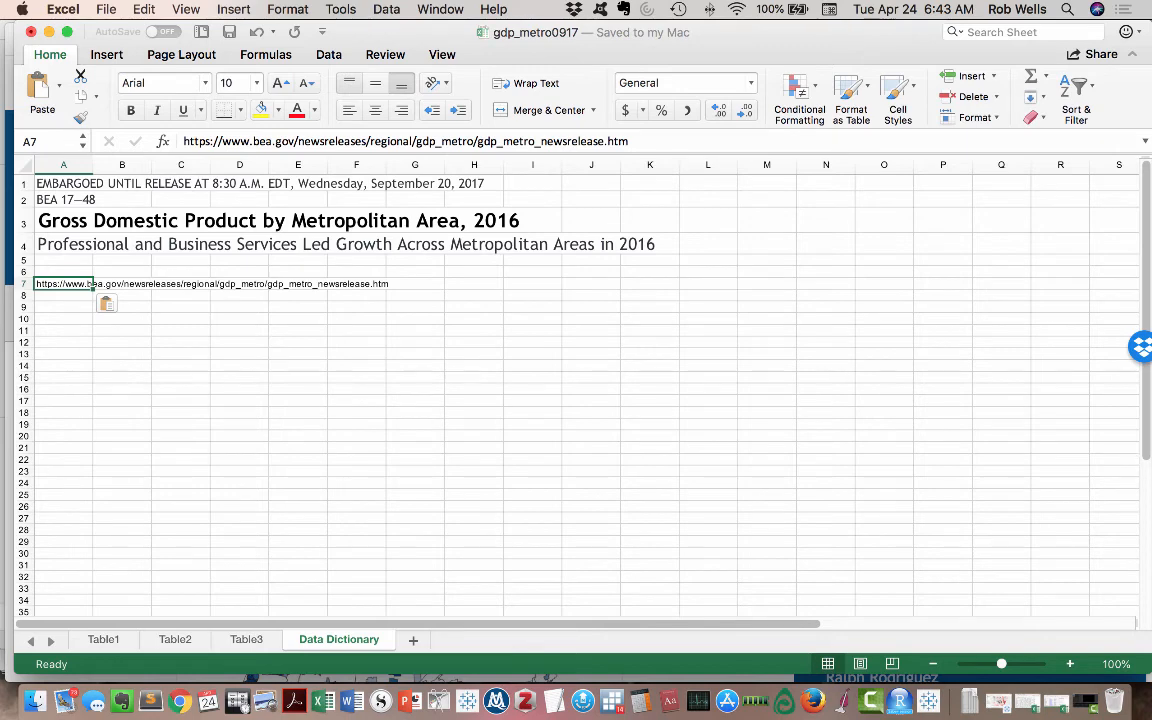
# - Copy the title text of the Table3 sheet into cell A11 of the Data Dictionary sheet
pyautogui.click(63, 331)
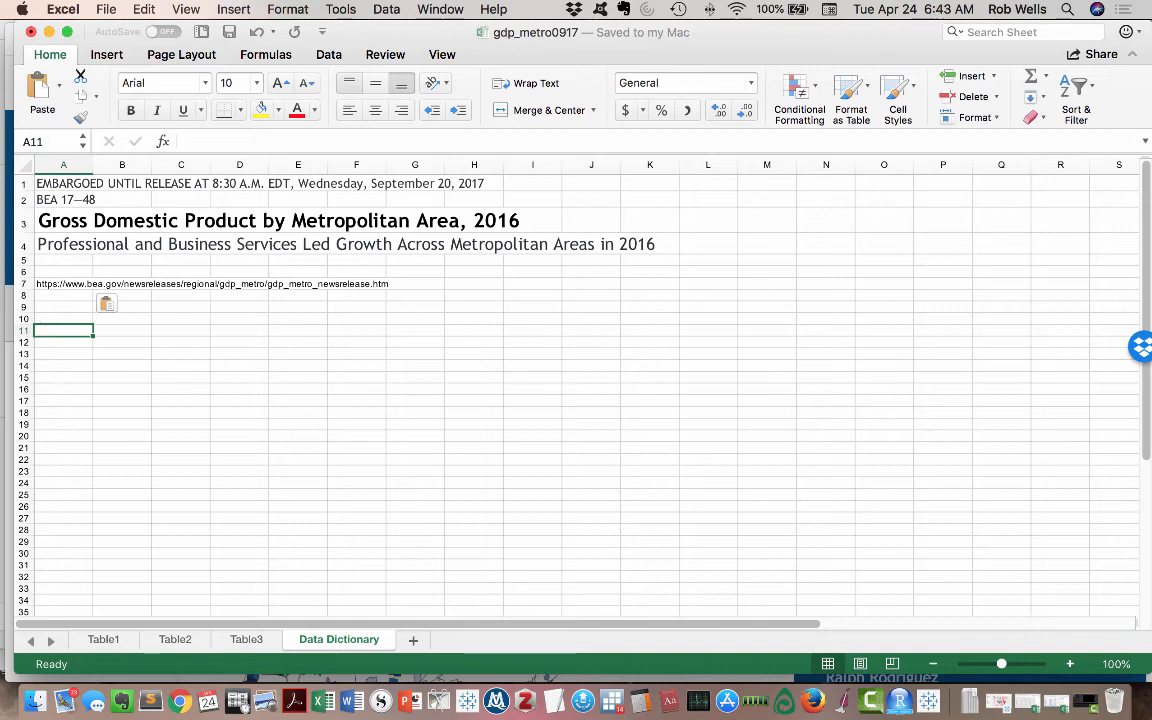
pyautogui.click(246, 640)
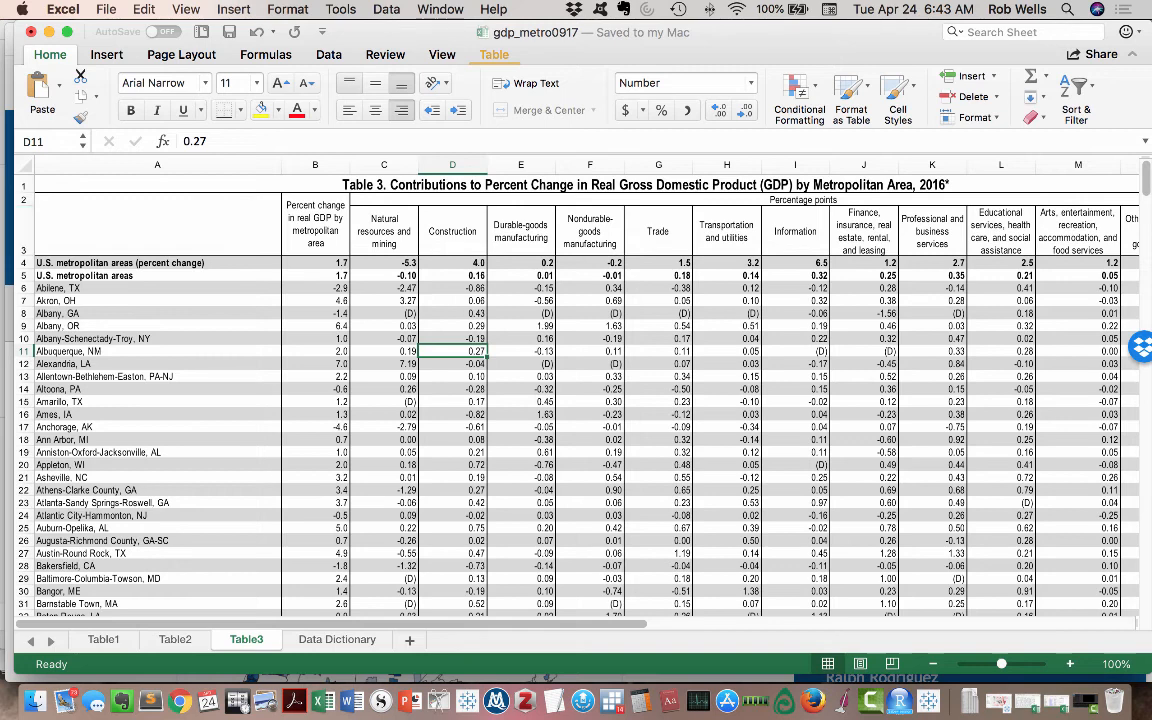
pyautogui.click(645, 185)
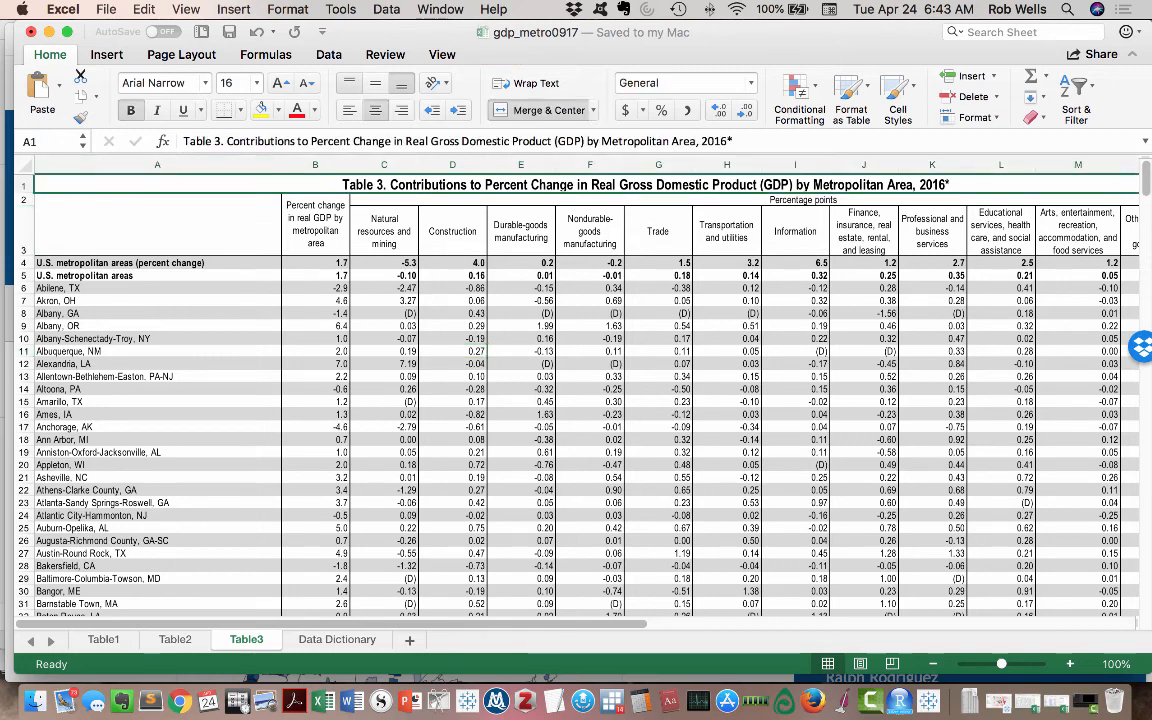
pyautogui.moveTo(183, 141); pyautogui.dragTo(733, 141)
pyautogui.press('super+c')
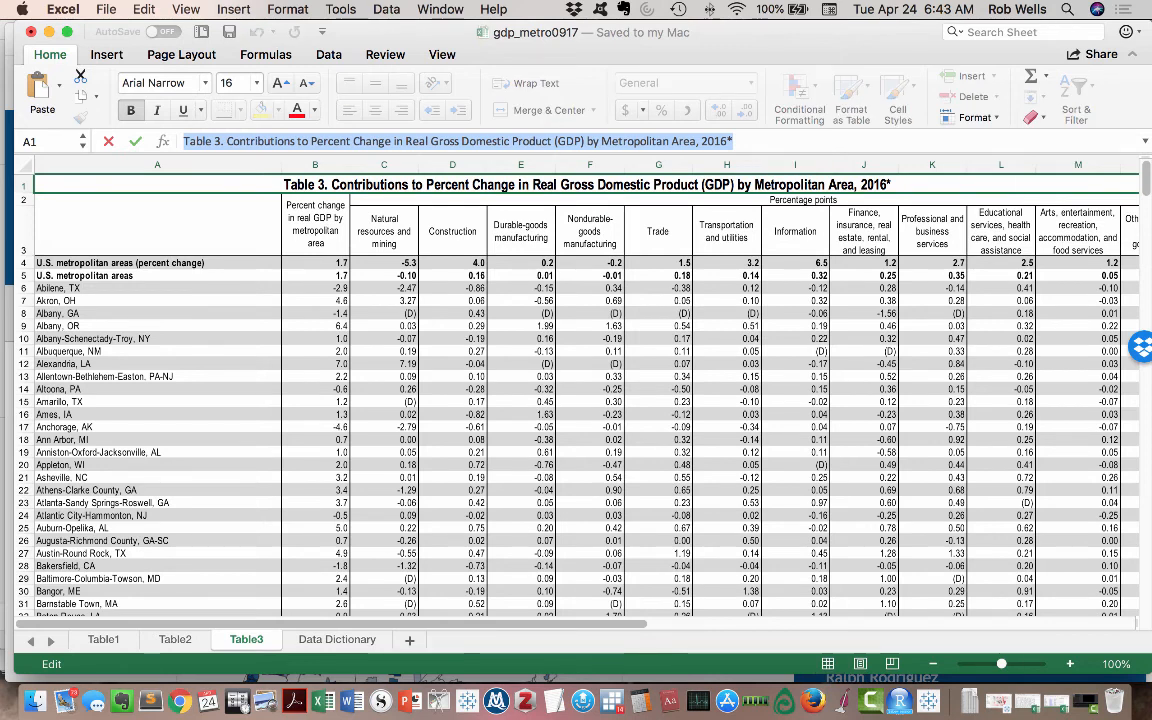
pyautogui.click(337, 640)
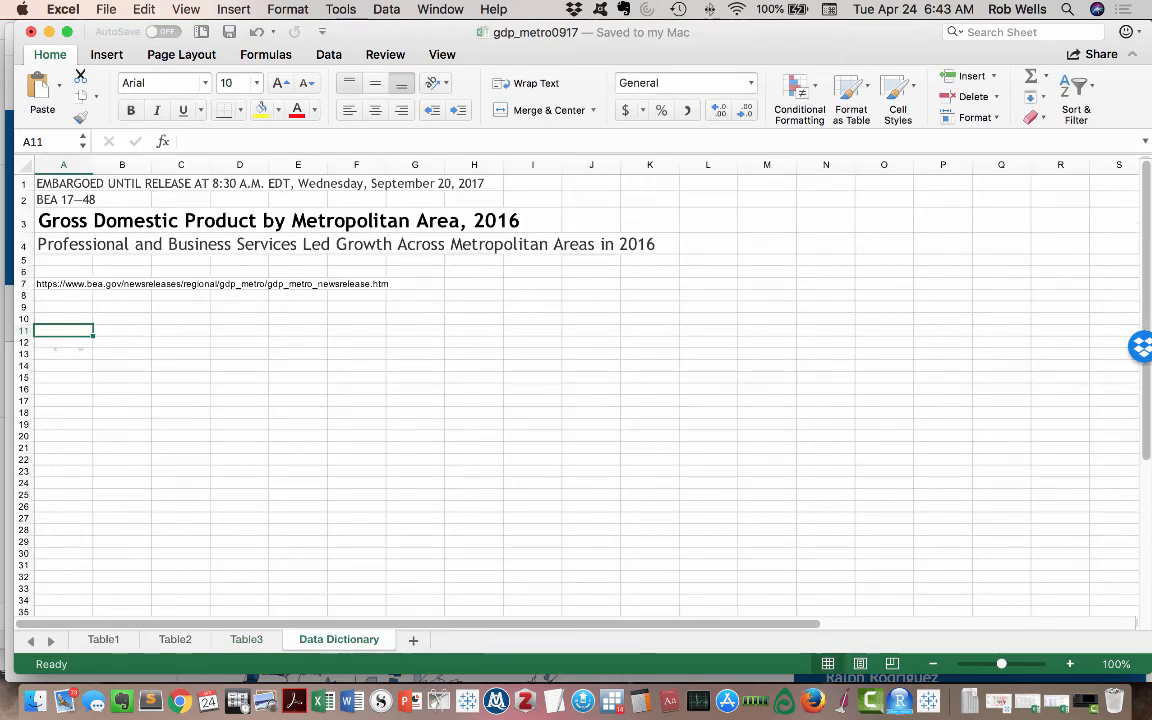
pyautogui.press('super+v')
# - Widen column A and enter the note "deleted headers, changed state field" in cell A12
pyautogui.click(64, 342)
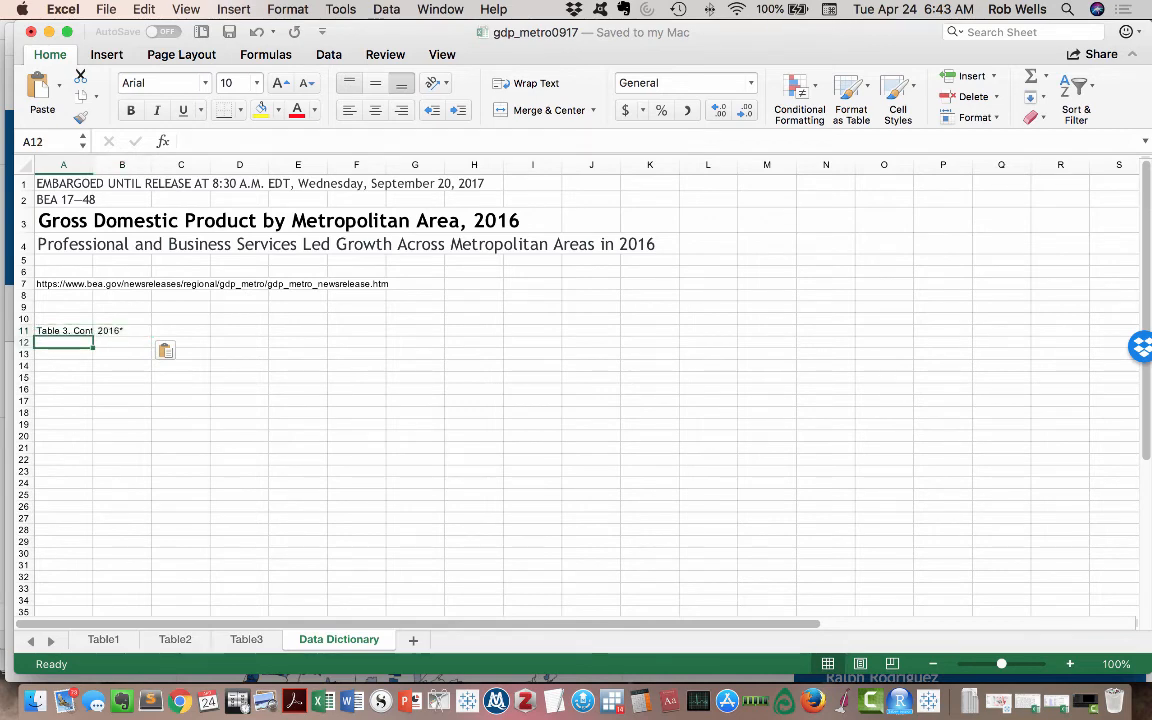
pyautogui.moveTo(93, 164); pyautogui.dragTo(182, 164)
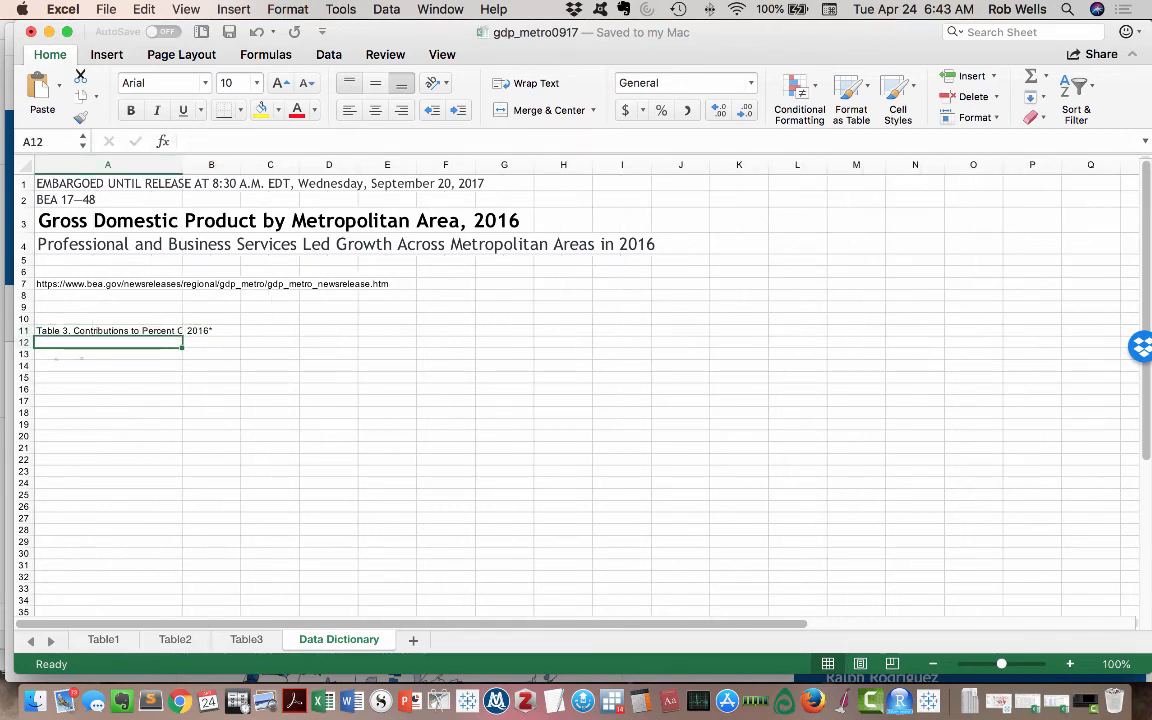
pyautogui.write('delete')
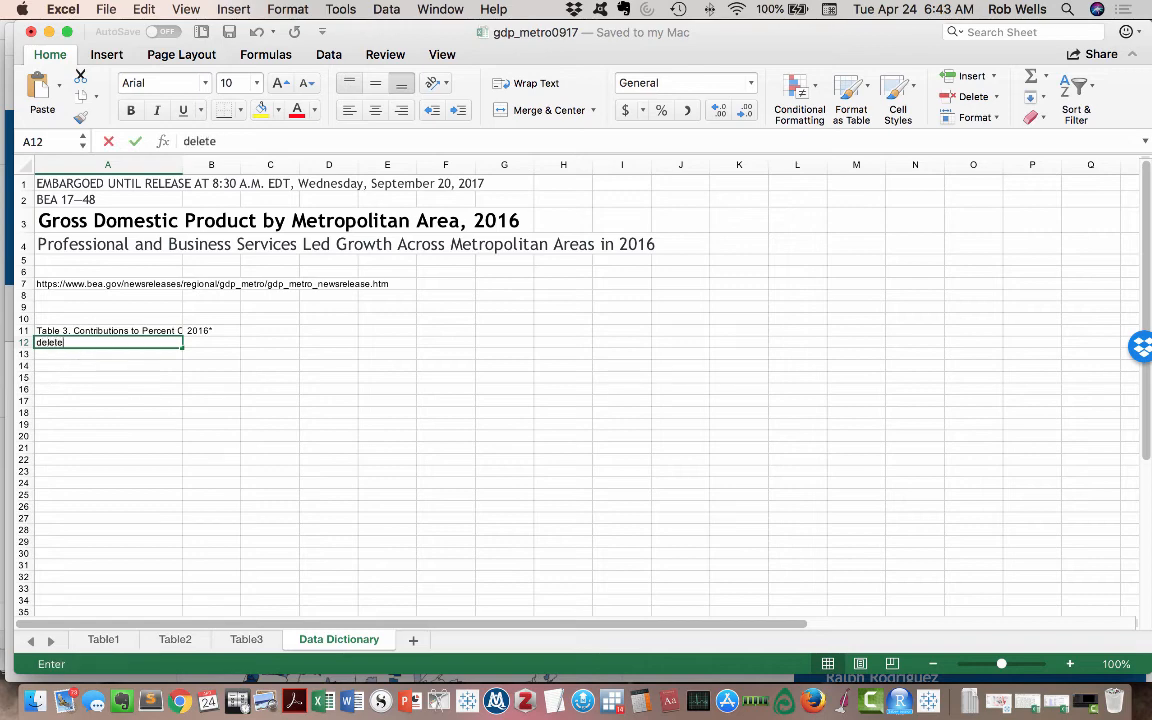
pyautogui.write('d headers ')
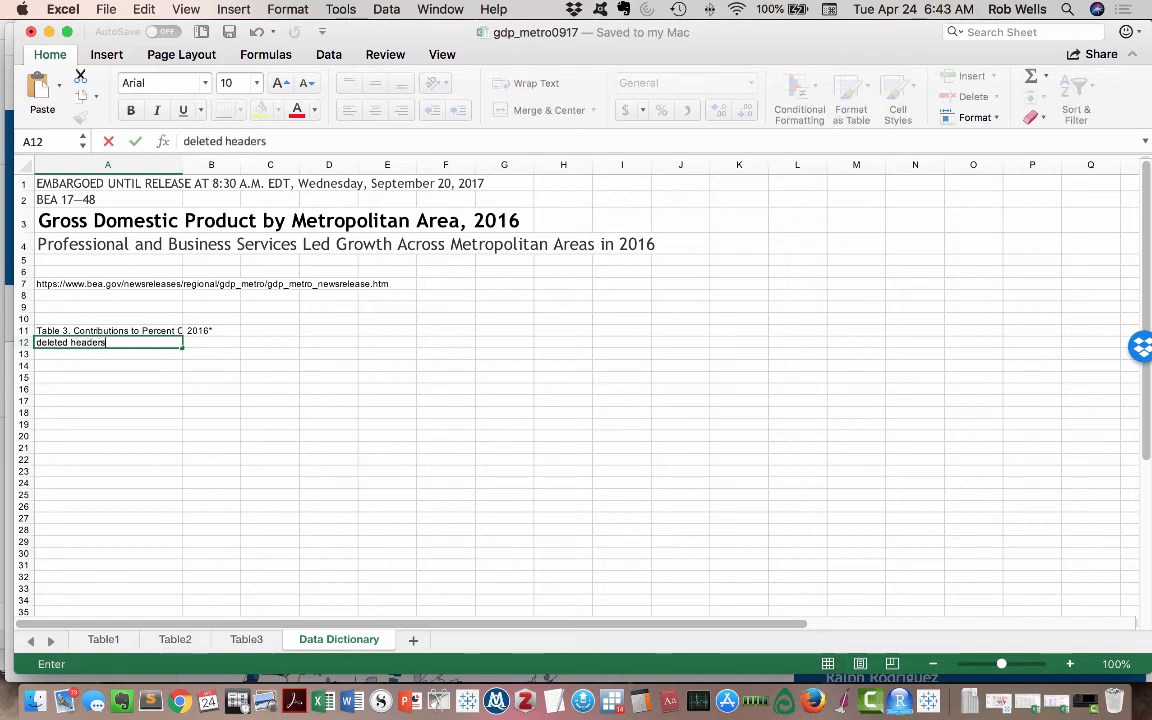
pyautogui.write(',')
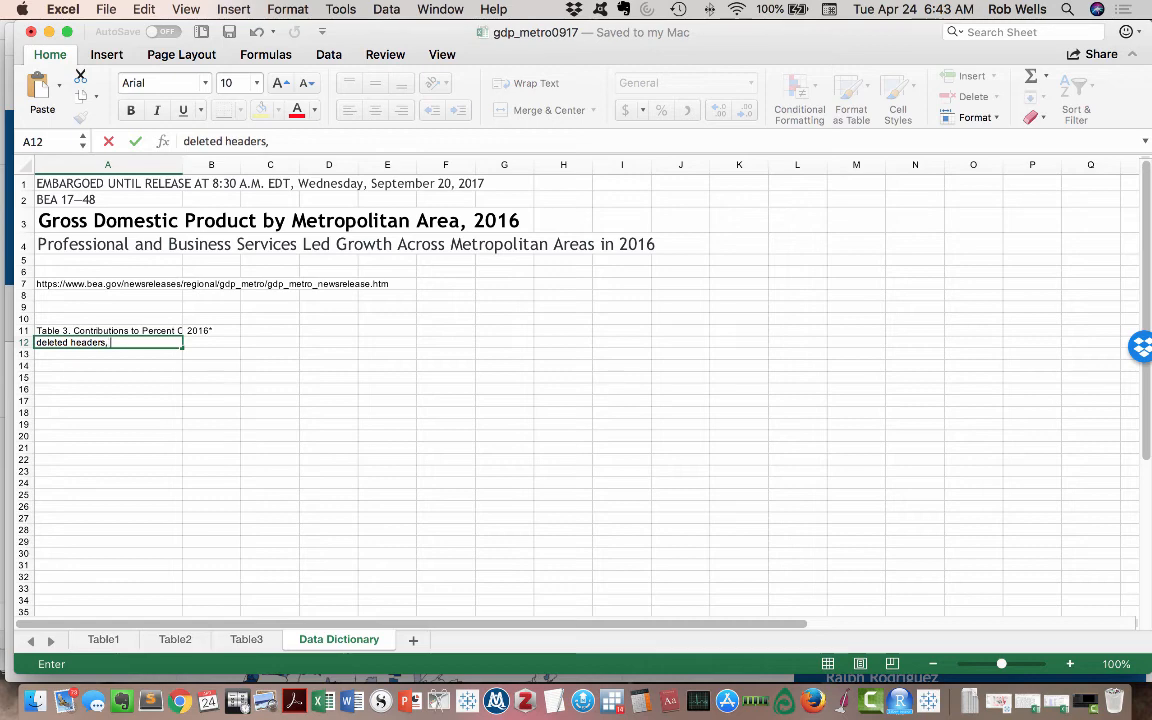
pyautogui.write(' changed state fiueld')
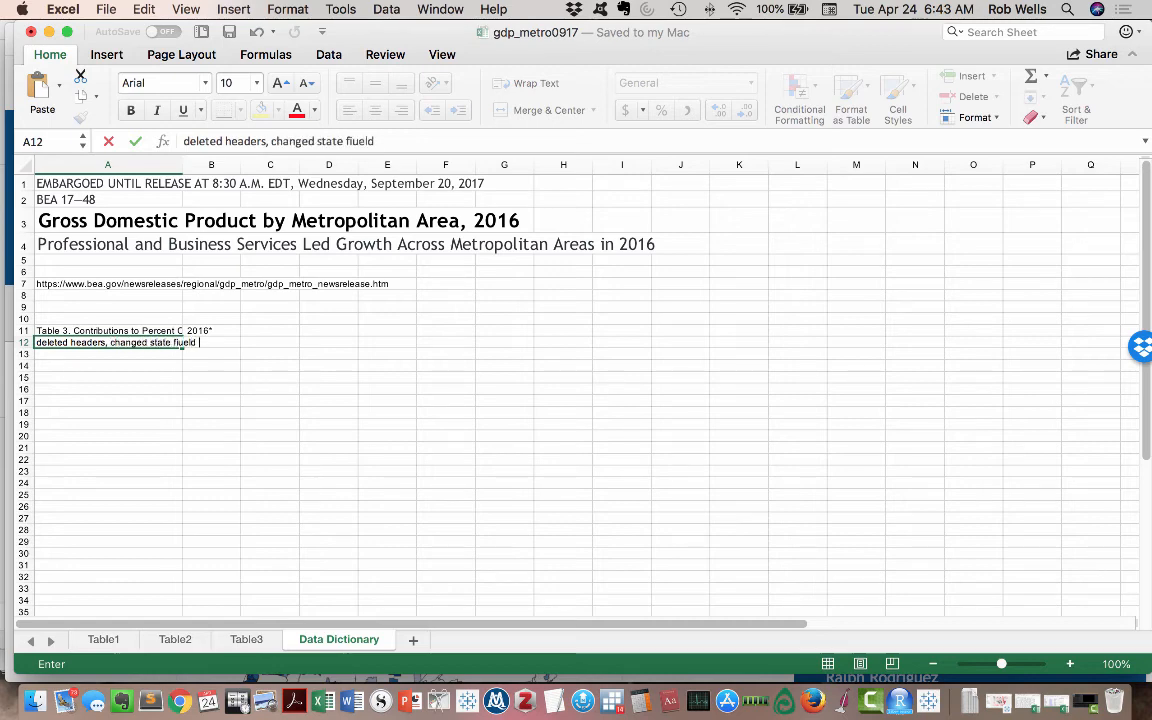
pyautogui.press('BackSpace')
pyautogui.press('BackSpace')
pyautogui.press('BackSpace')
pyautogui.press('BackSpace')
pyautogui.press('BackSpace')
pyautogui.write('eld')
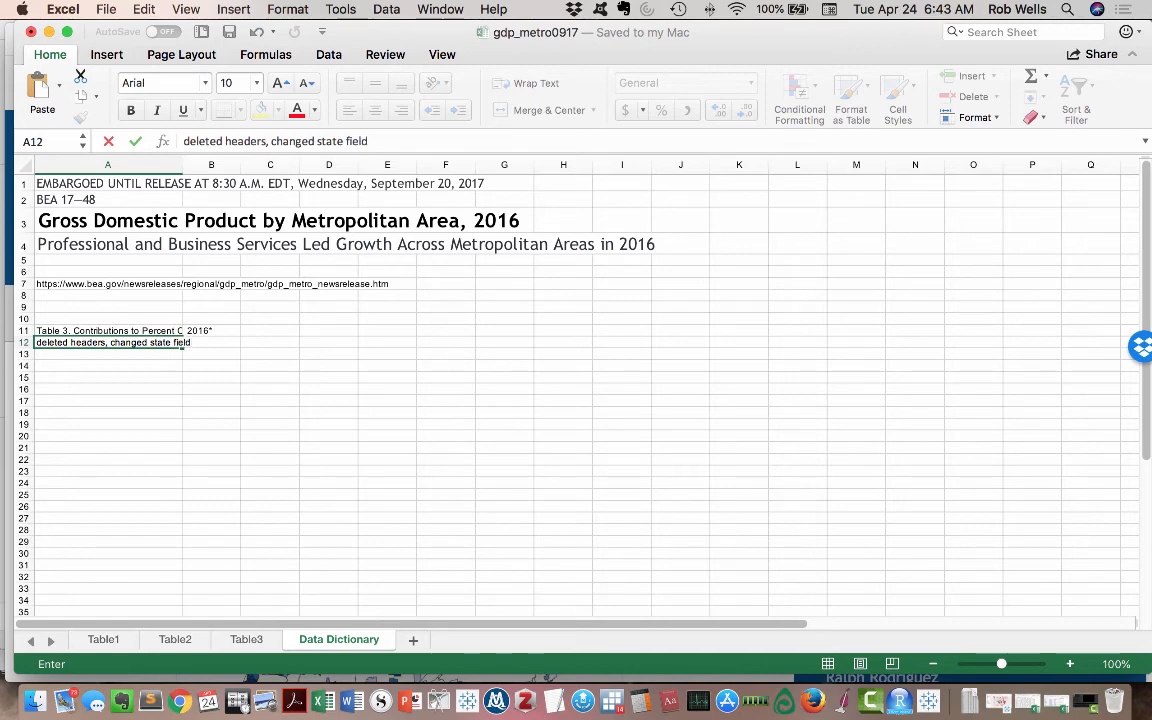
pyautogui.click(120, 390)
# - Create a copy of the Table3 sheet in the same workbook, placed before Table1
pyautogui.click(246, 639)
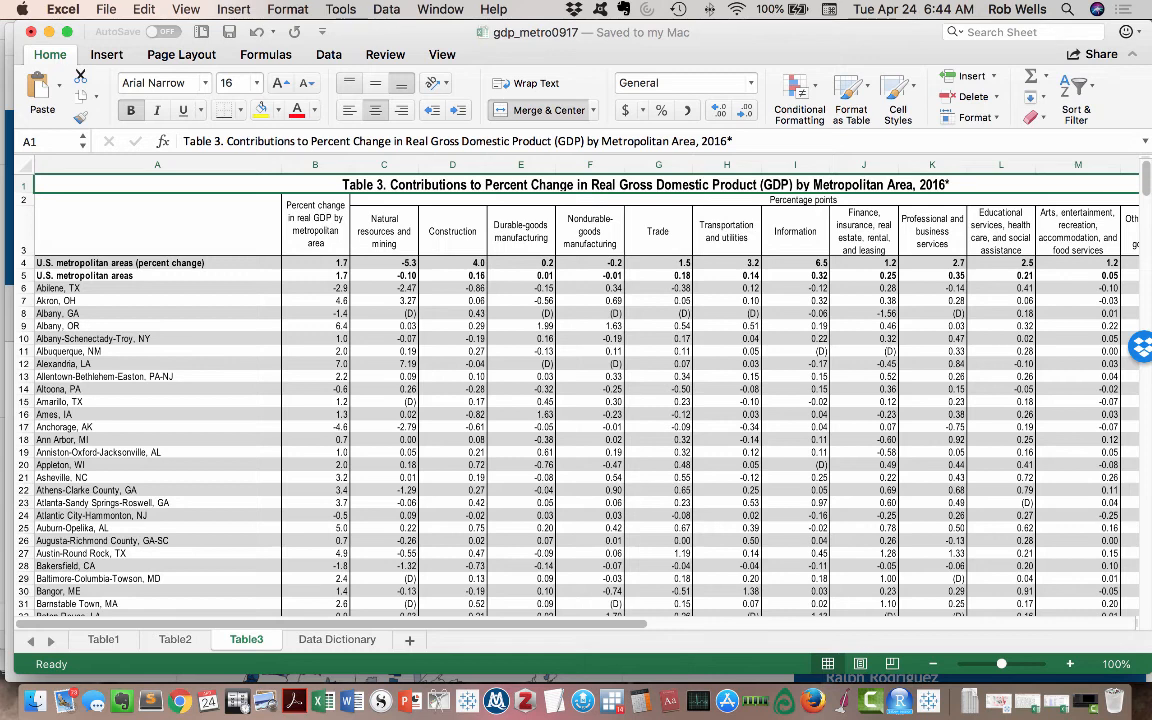
pyautogui.rightClick(246, 639)
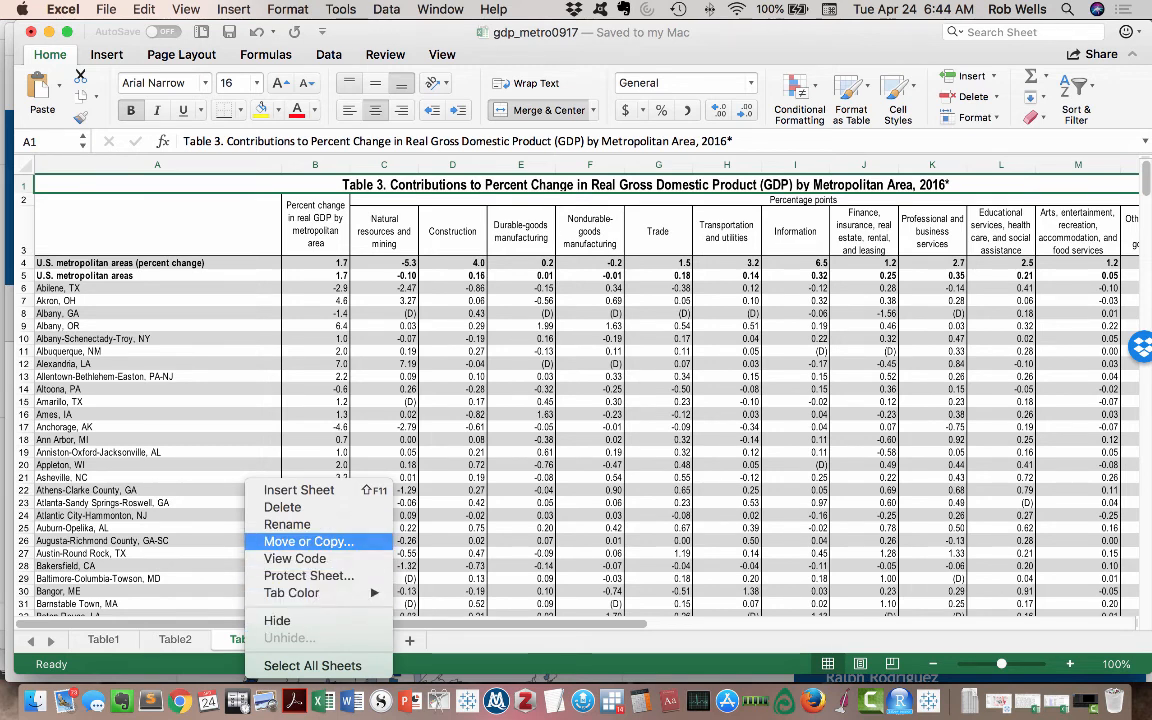
pyautogui.click(308, 541)
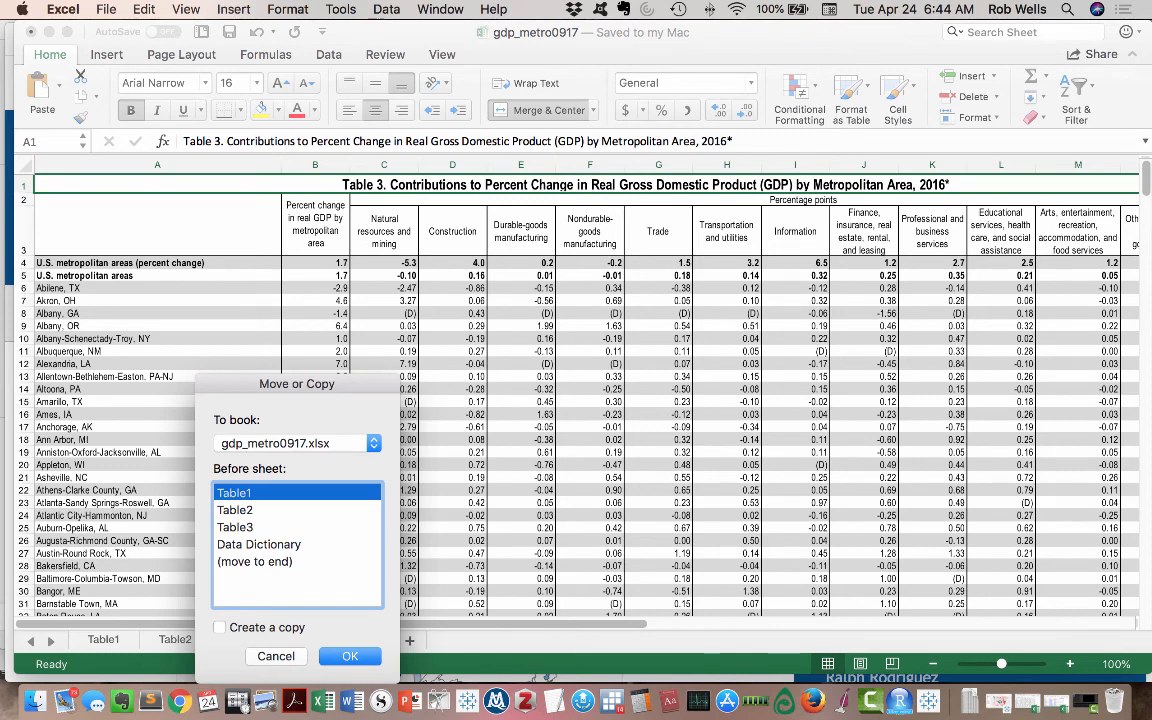
pyautogui.click(220, 627)
pyautogui.click(350, 656)
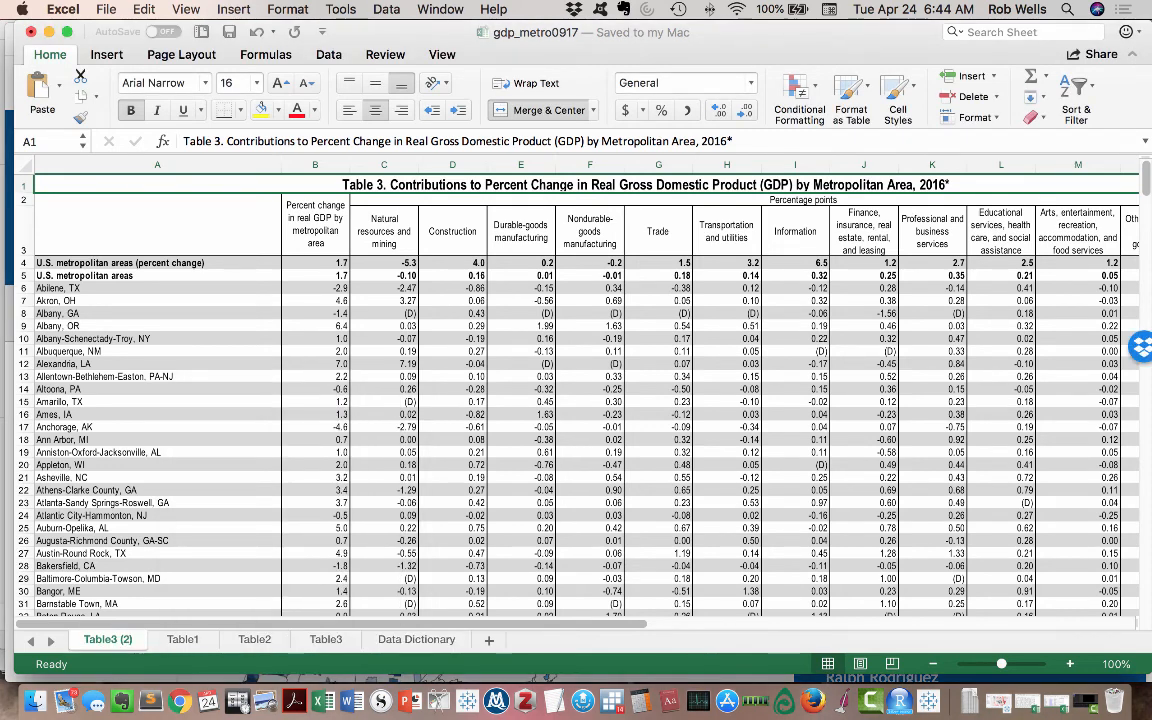
# - Rename the Table3 copy as Table3-modified and move the sheet between Table3 and Data Dictionary
pyautogui.doubleClick(107, 639)
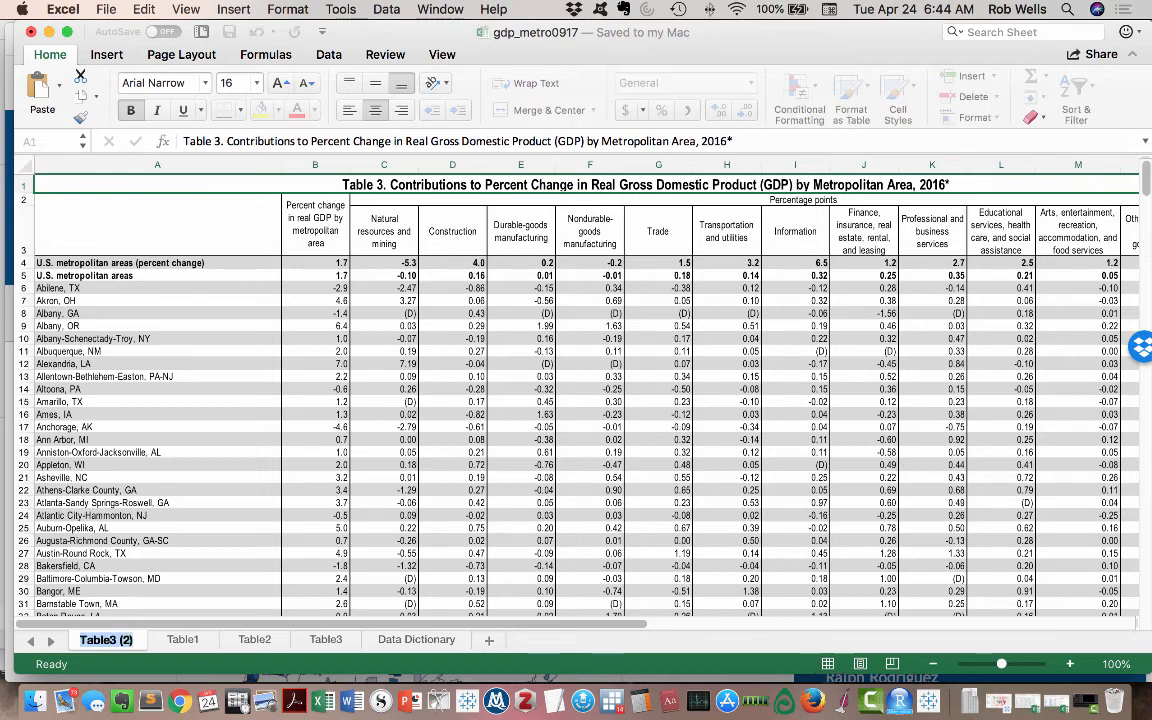
pyautogui.click(119, 639)
pyautogui.press('BackSpace')
pyautogui.write('-modi')
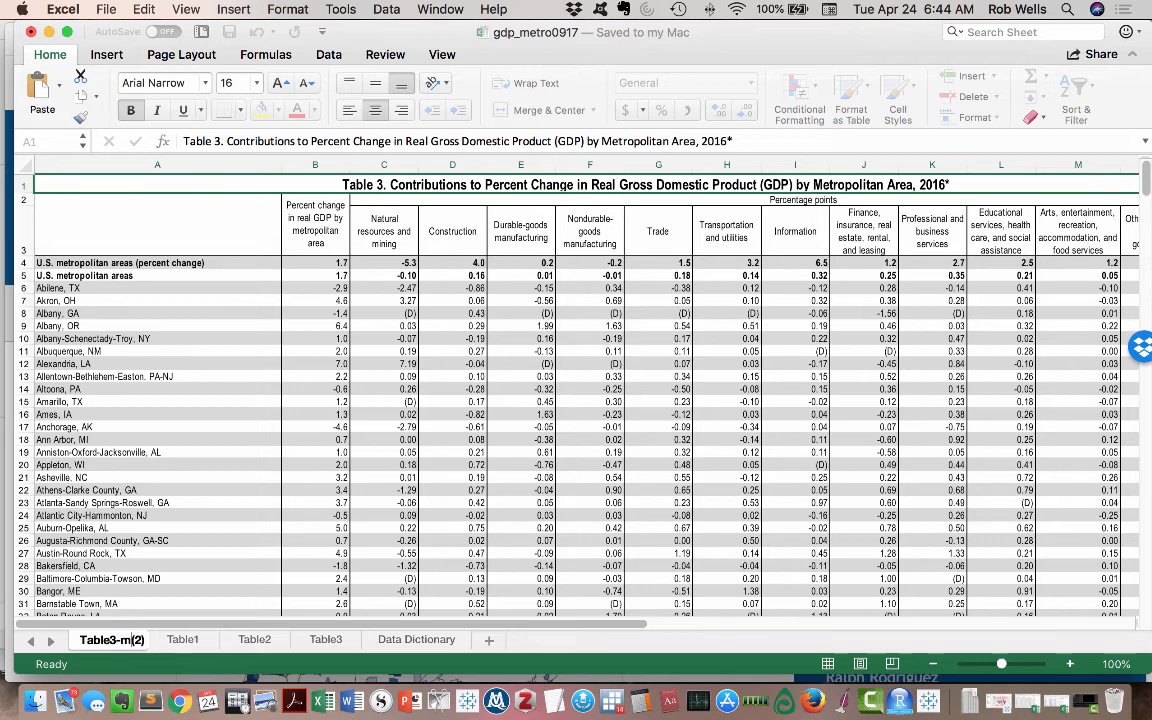
pyautogui.write('fied')
pyautogui.press('Delete')
pyautogui.press('Delete')
pyautogui.press('Delete')
pyautogui.click(193, 640)
pyautogui.click(126, 640)
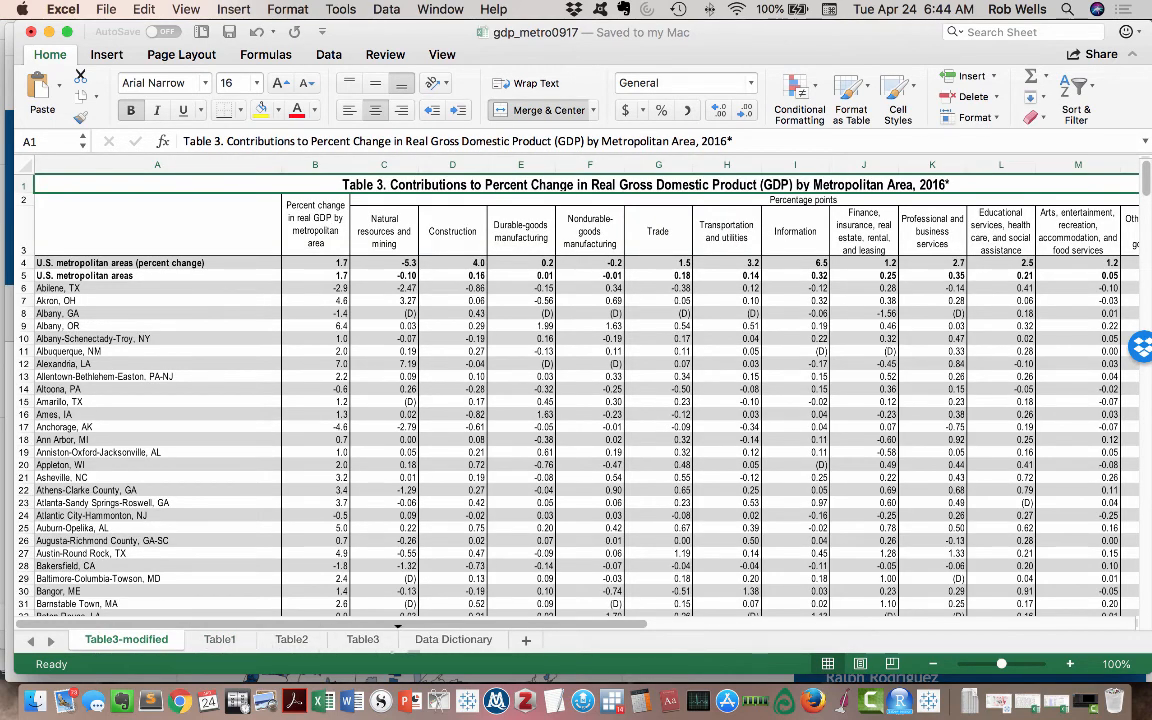
pyautogui.moveTo(126, 640); pyautogui.dragTo(398, 641)
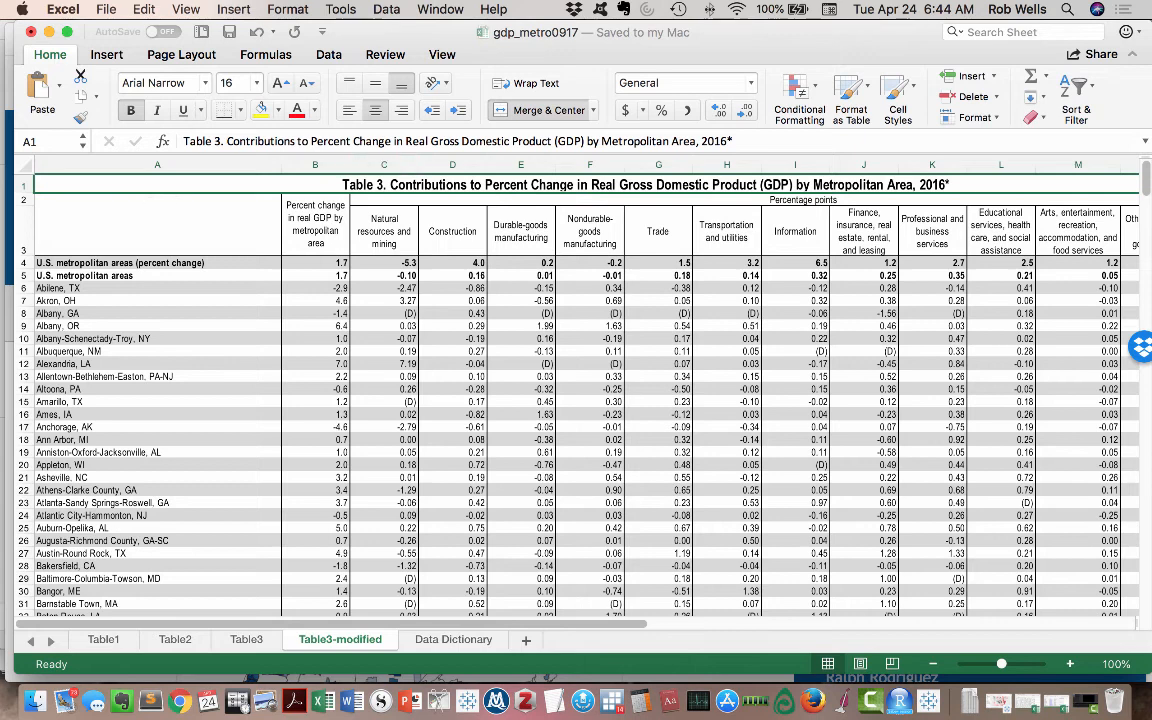
# - Unmerge the title and header cells in rows 1 to 3 of the Table3-modified sheet
pyautogui.click(521, 233)
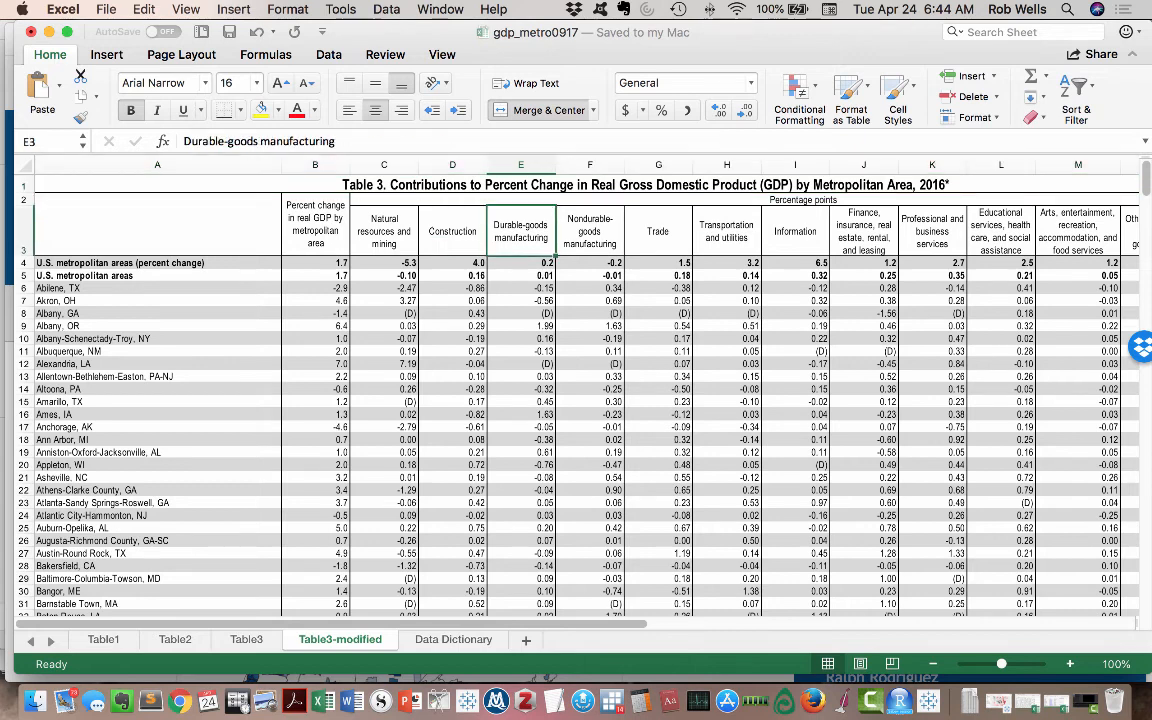
pyautogui.click(560, 185)
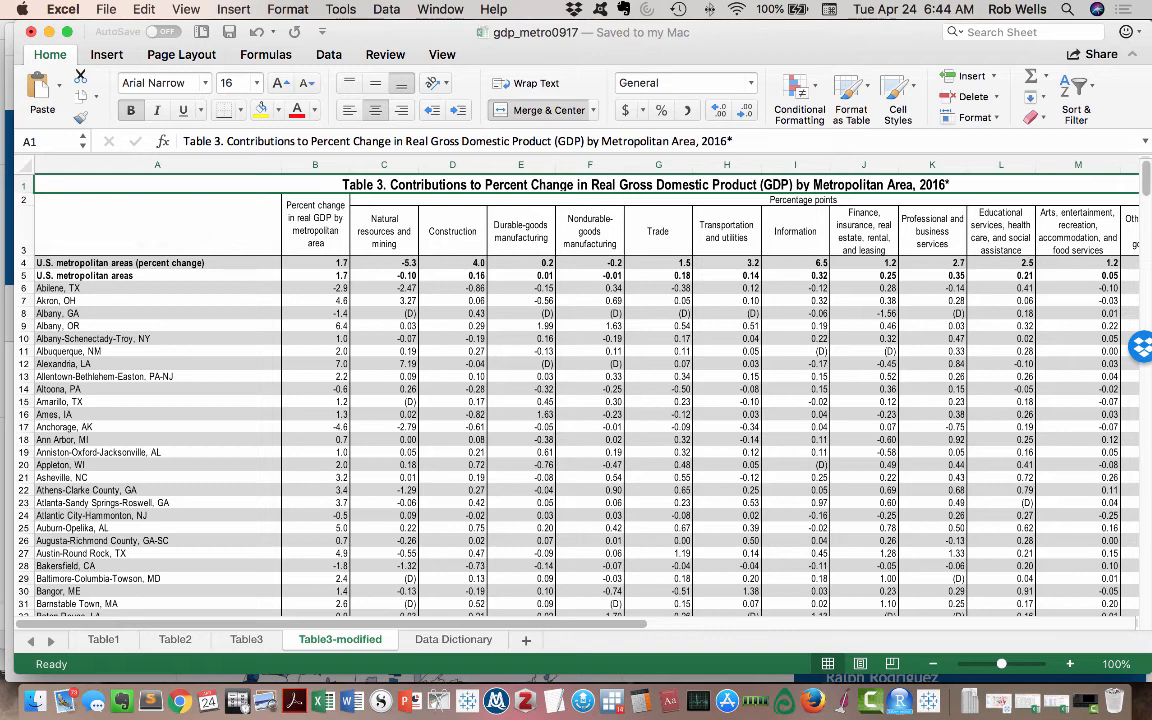
pyautogui.moveTo(560, 185); pyautogui.dragTo(1088, 246)
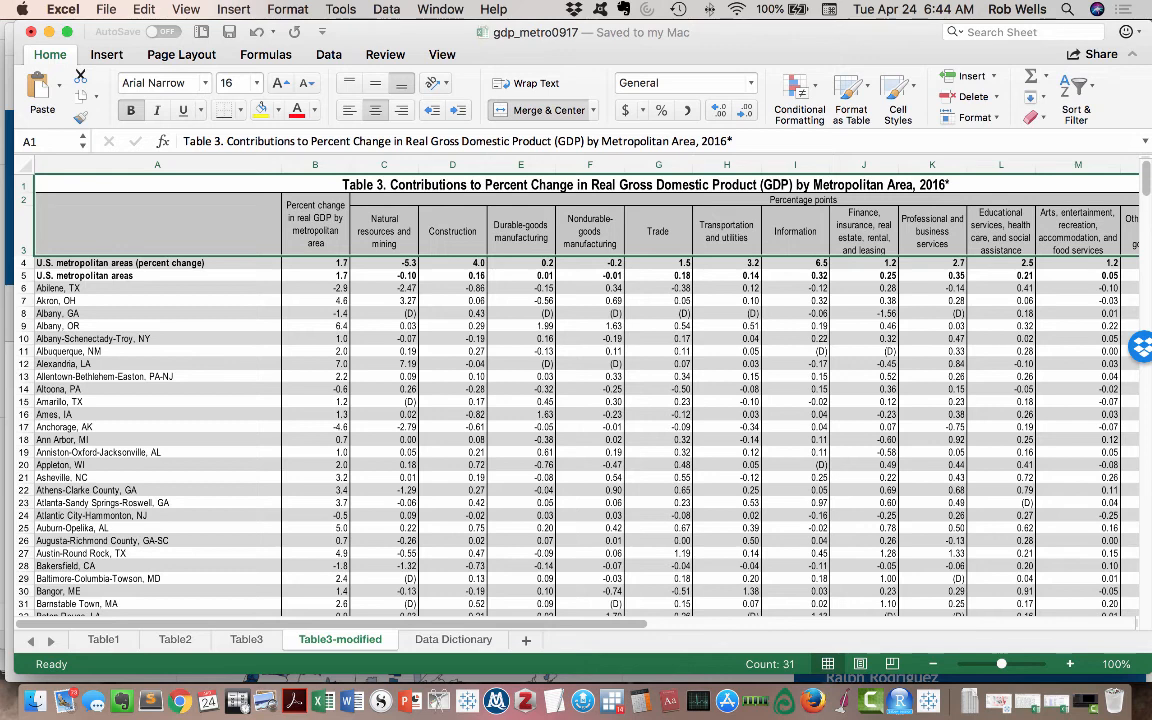
pyautogui.click(593, 110)
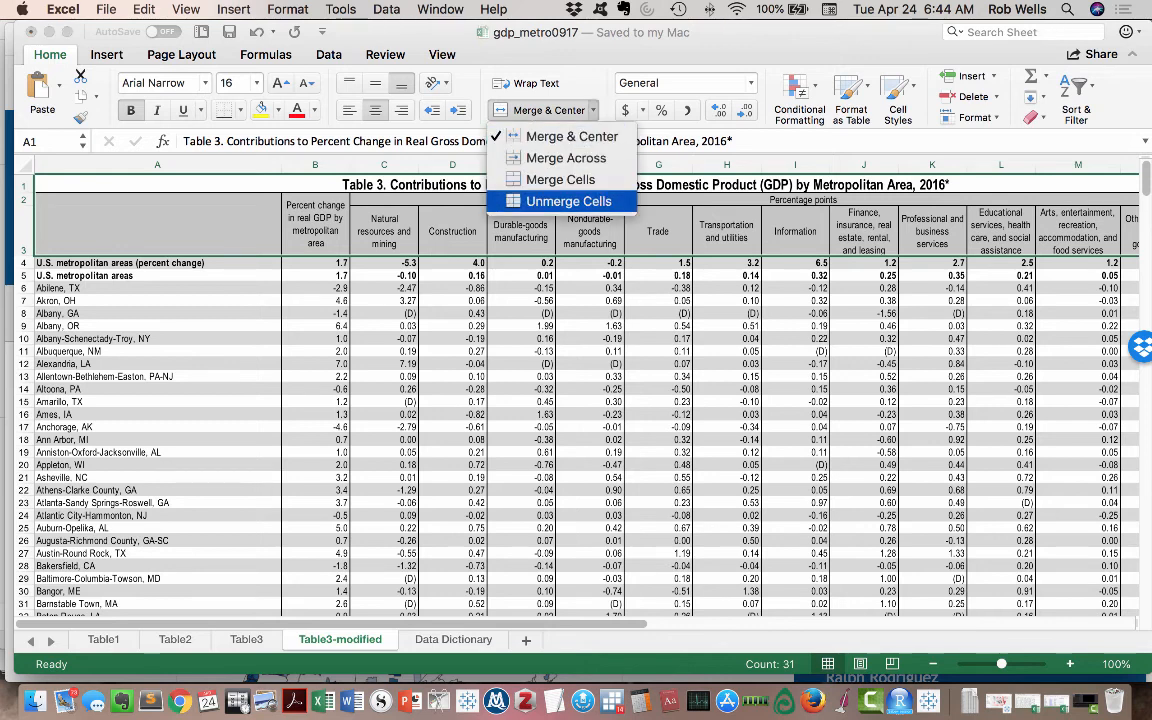
pyautogui.click(568, 201)
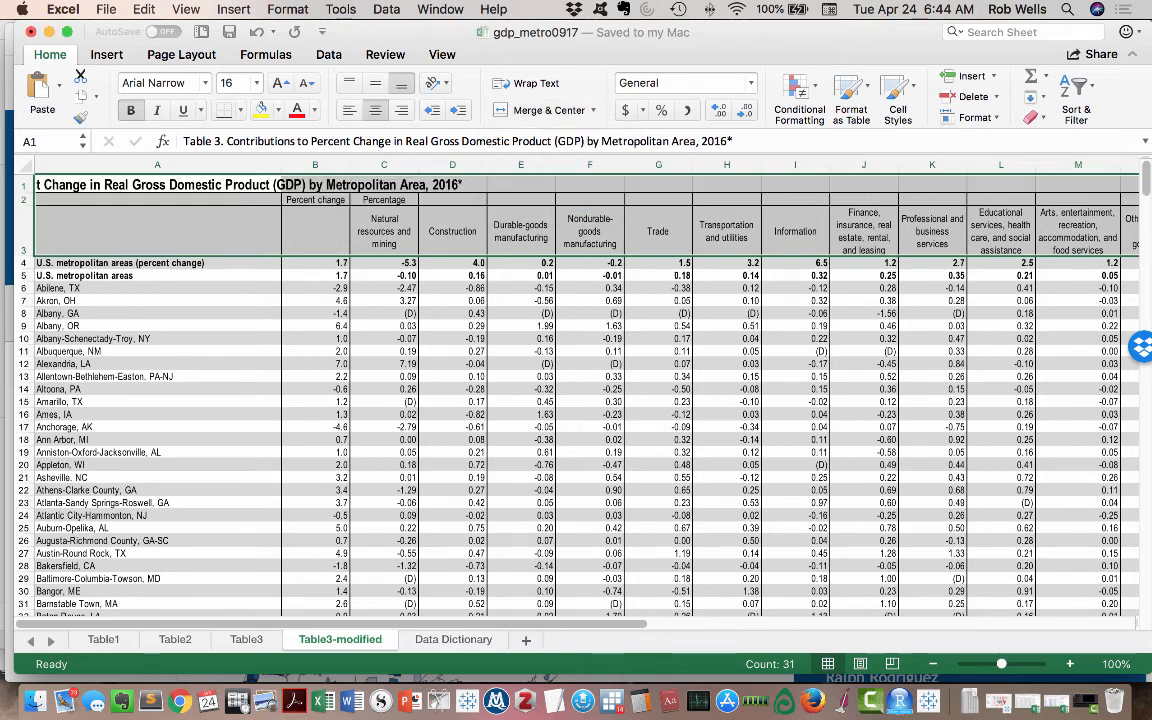
pyautogui.click(280, 186)
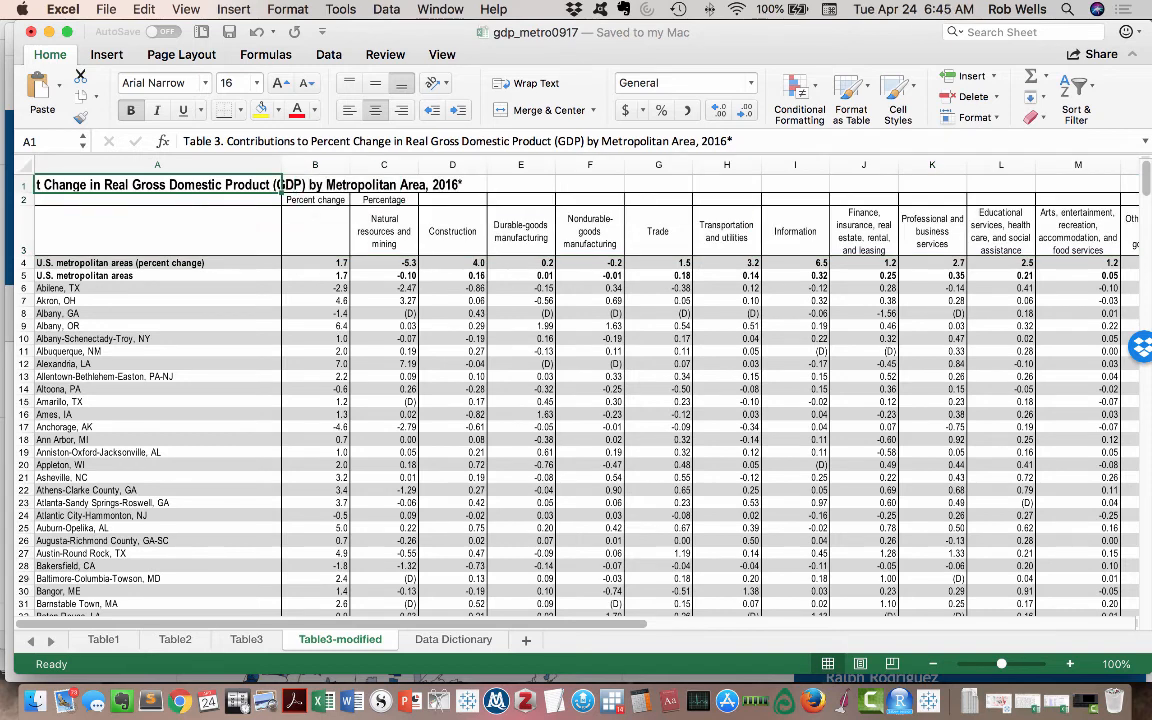
# - Copy the header "Percent change in real GDP by metropolitan area" from cell B2 into cell B3
pyautogui.moveTo(23, 240); pyautogui.dragTo(23, 200)
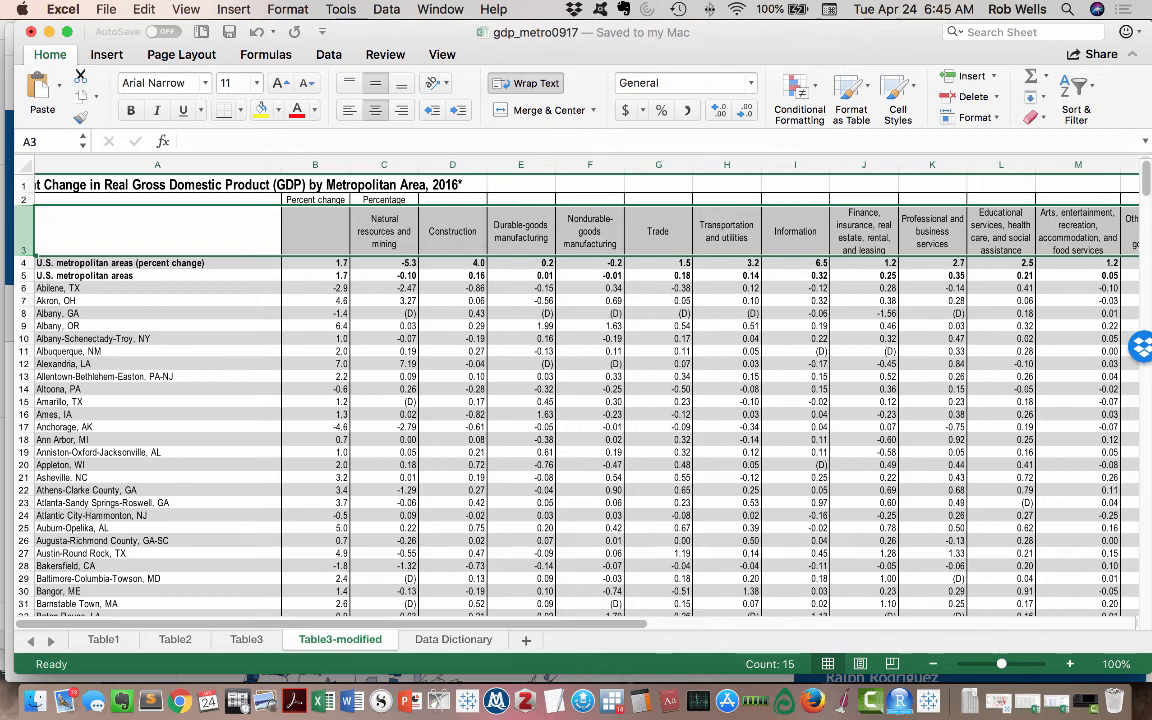
pyautogui.click(315, 200)
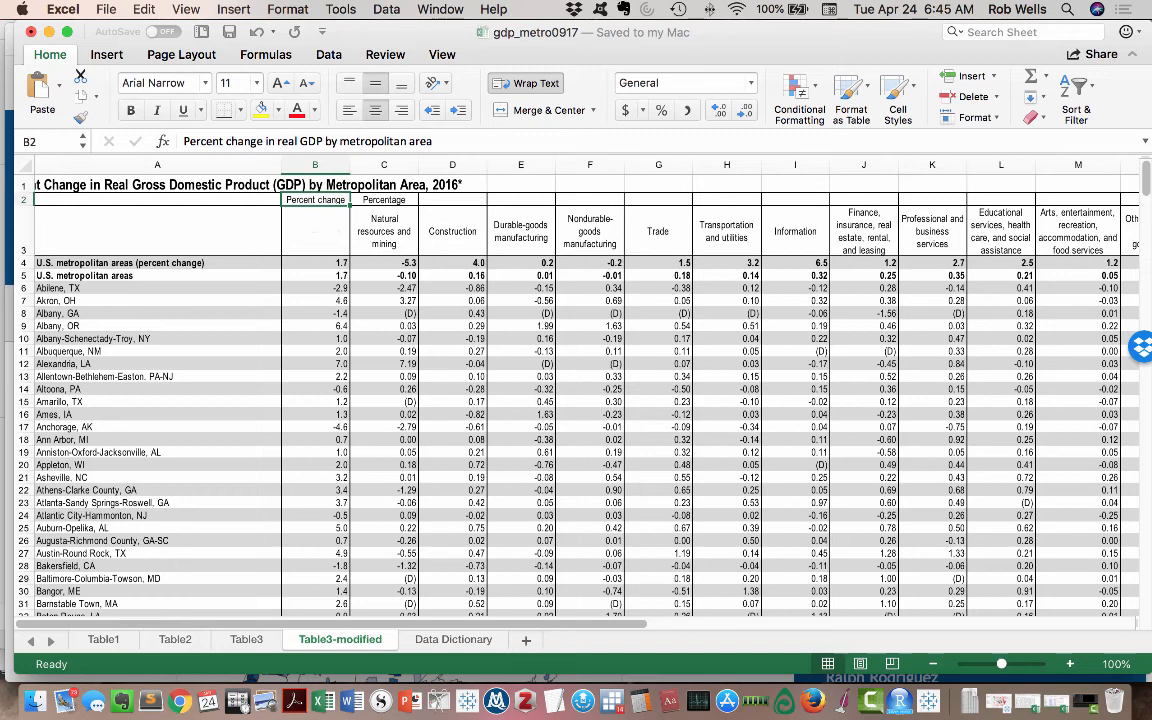
pyautogui.press('super+c')
pyautogui.click(315, 231)
pyautogui.press('super+v')
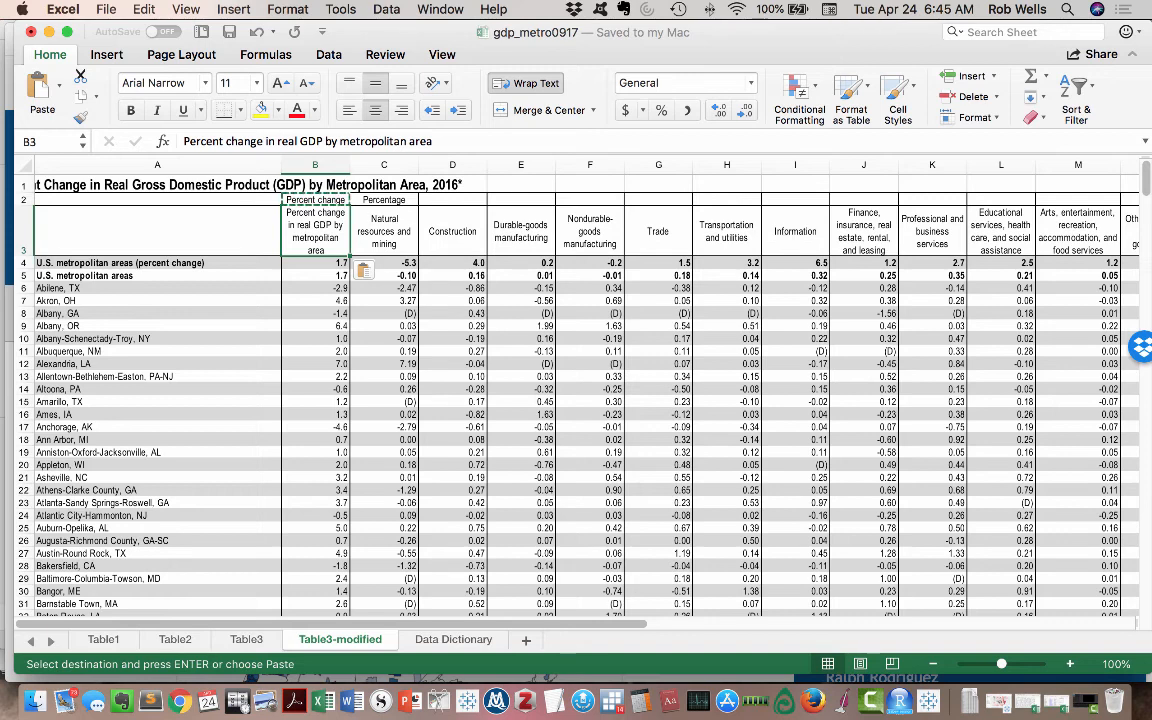
# - Enter the note "Columb B = Percentage change. Rest are percentages" in cell A13 of the Data Dictionary sheet
pyautogui.click(315, 200)
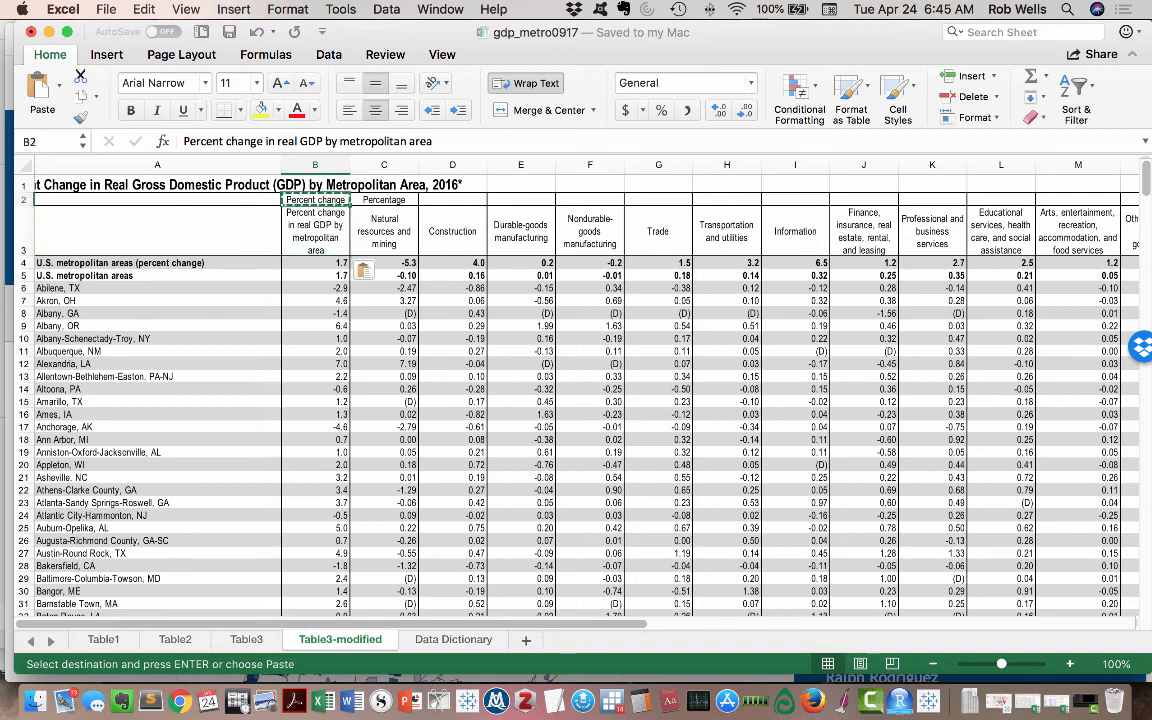
pyautogui.hotkey('shift', 'Right')
pyautogui.press('super+c')
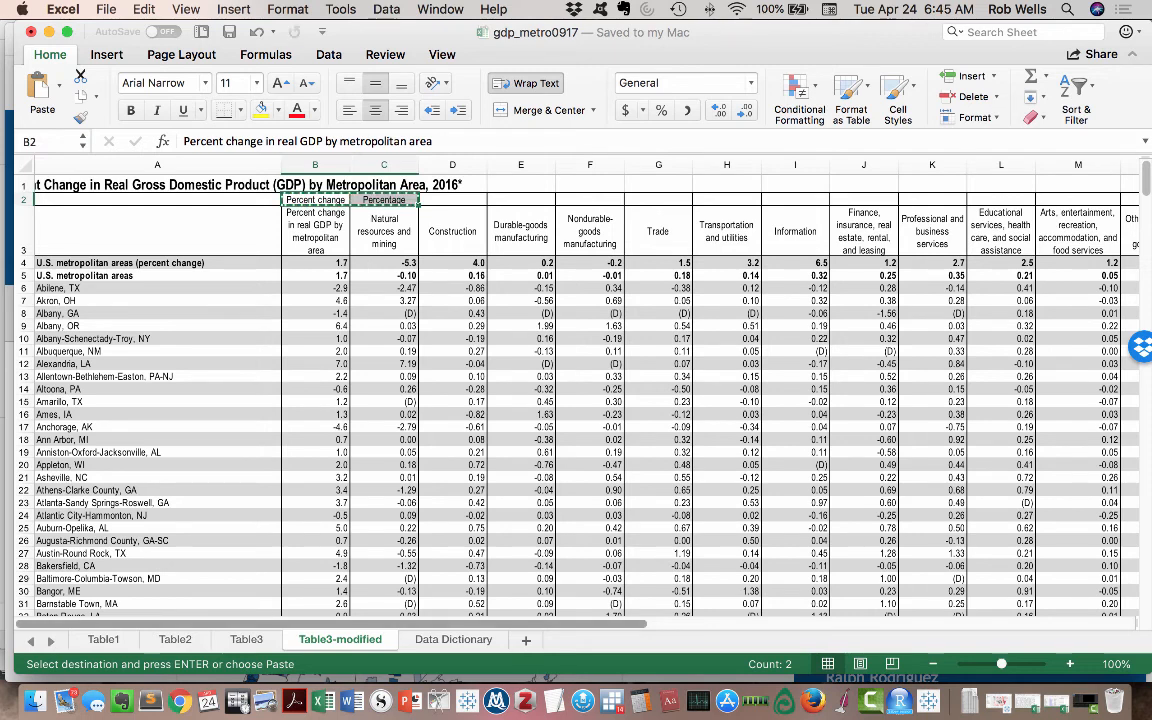
pyautogui.click(453, 640)
pyautogui.click(100, 354)
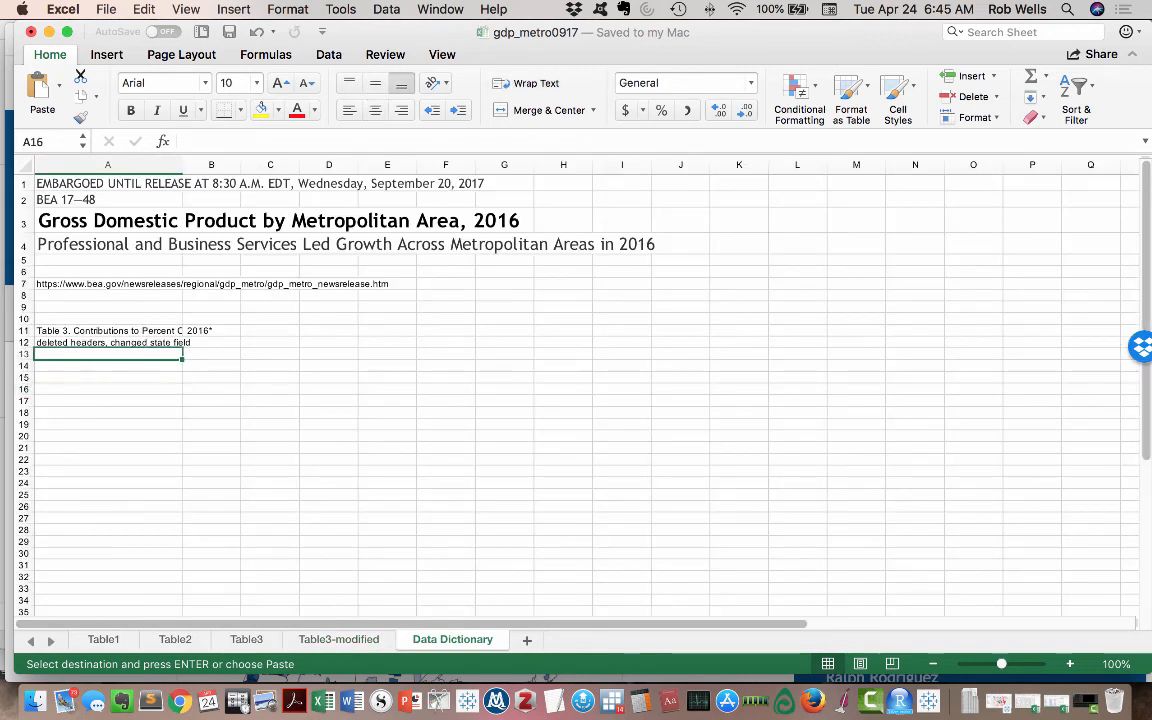
pyautogui.write('Columb')
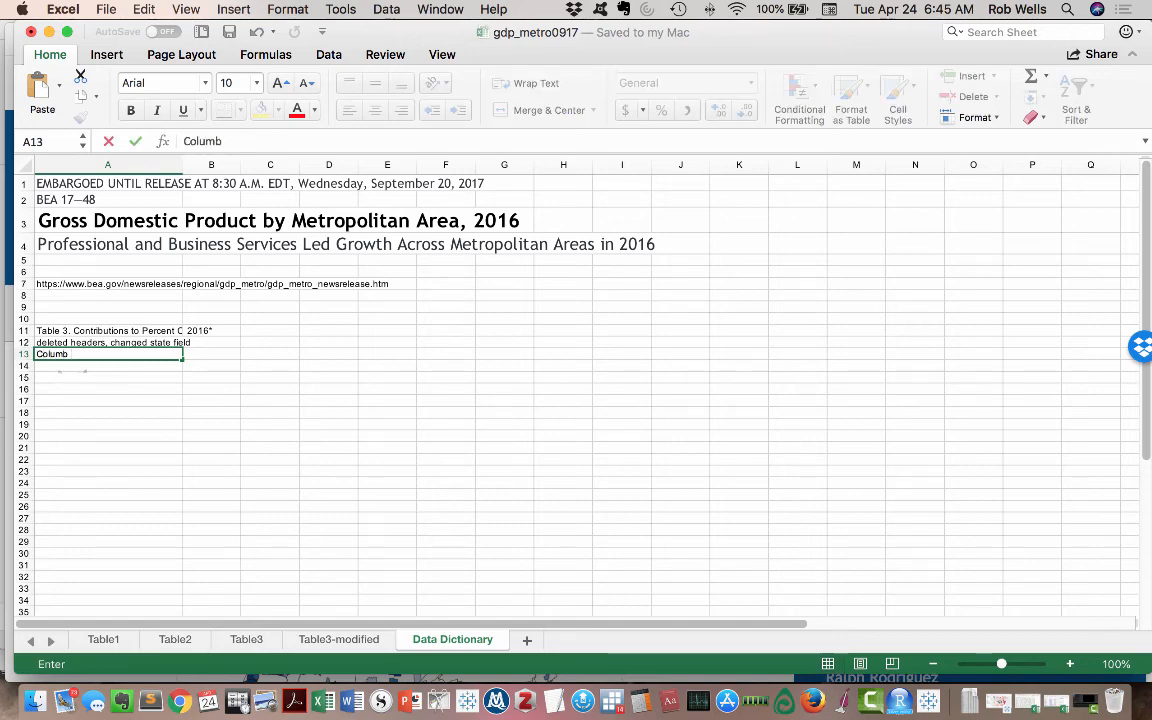
pyautogui.write('B ')
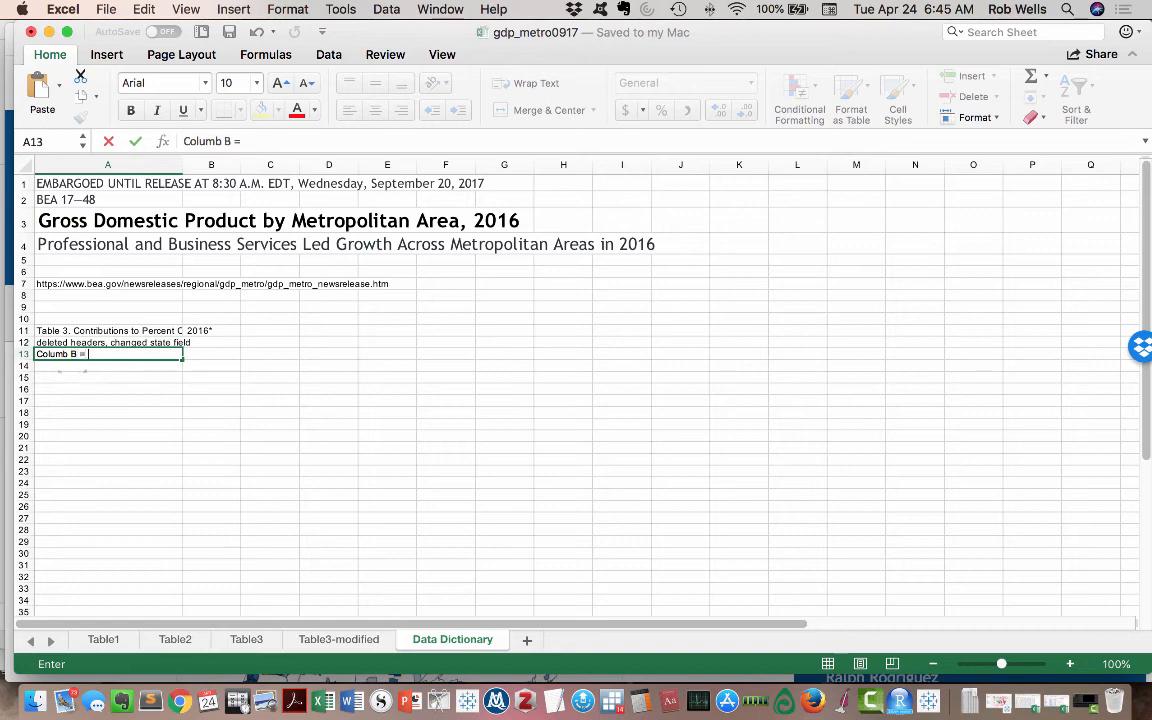
pyautogui.write('= Percentage')
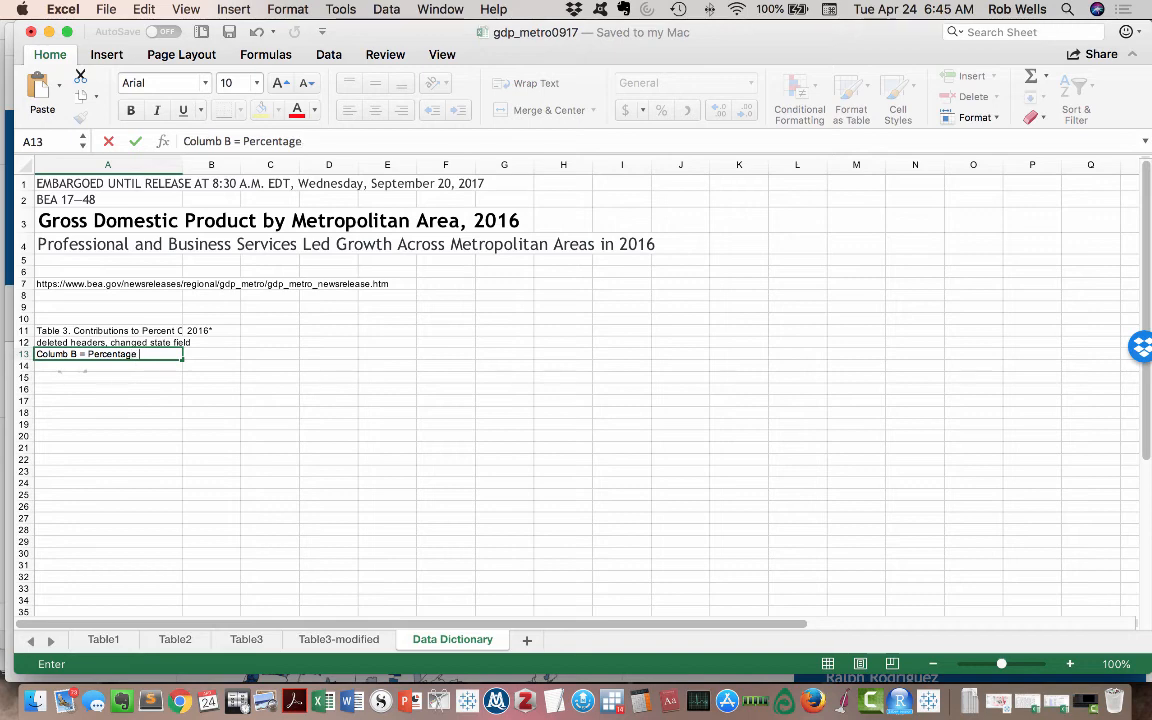
pyautogui.write(' change. Re')
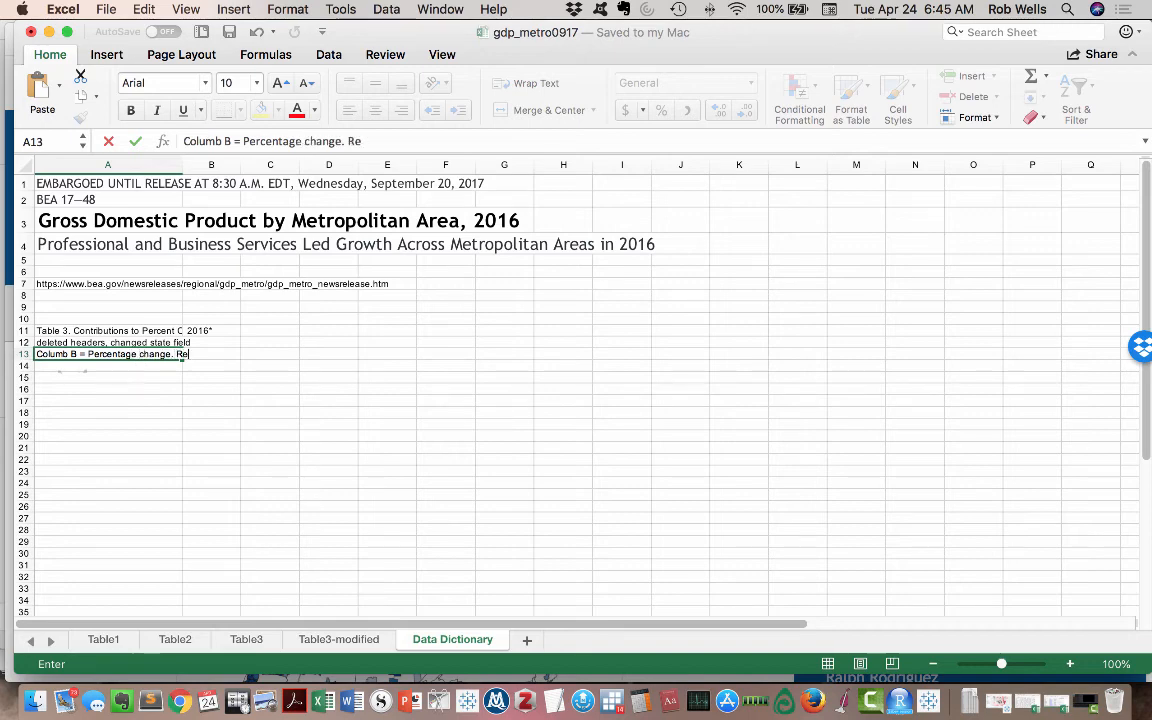
pyautogui.write('st are percentages')
pyautogui.press('Return')
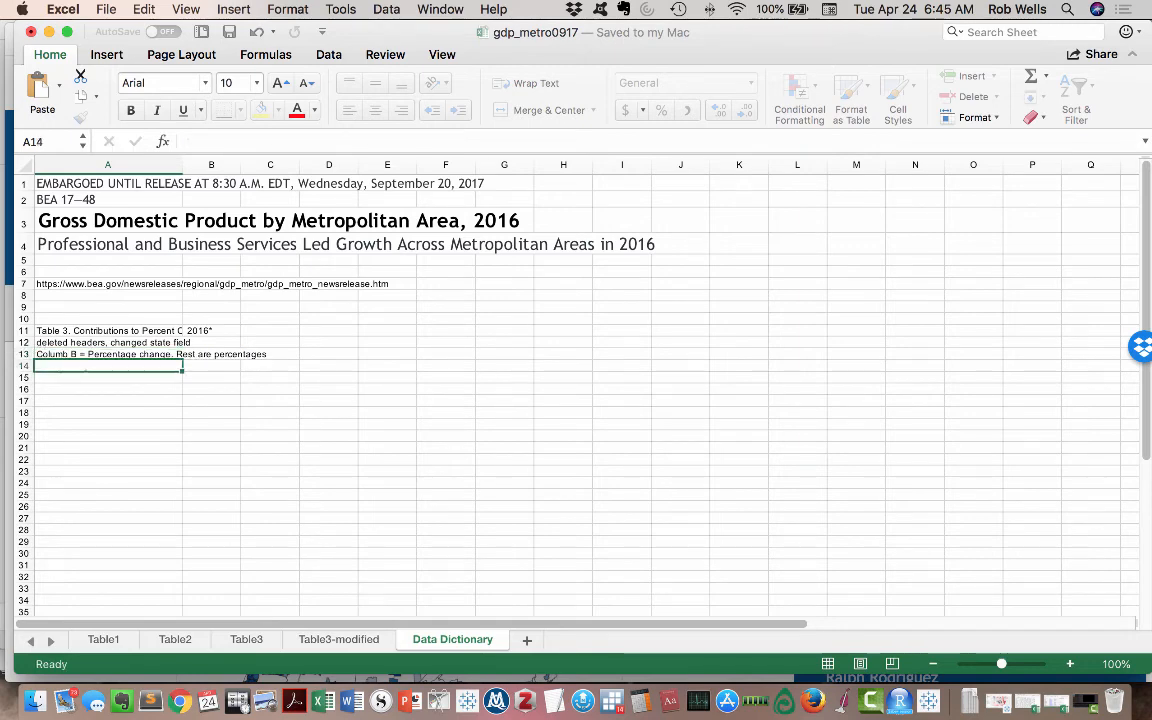
# - Replace "Columb B" in the Data Dictionary's A13 note with the header text copied from cell B3 of Table3-modified
pyautogui.click(339, 640)
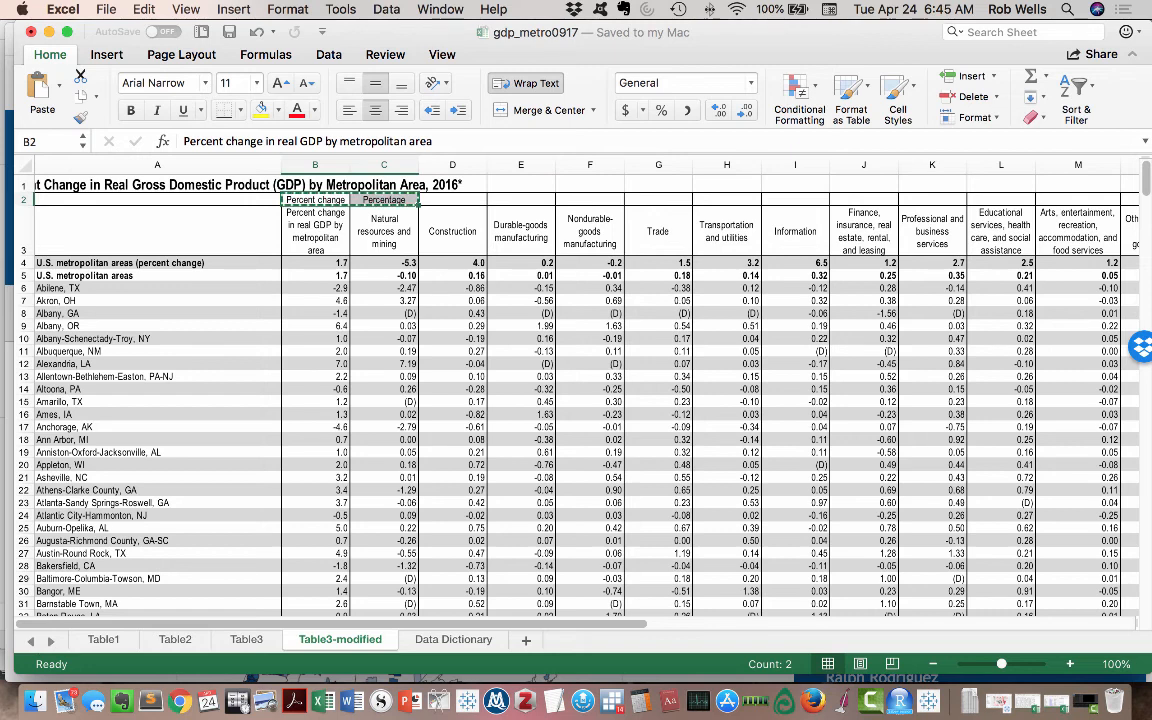
pyautogui.click(315, 231)
pyautogui.press('super+c')
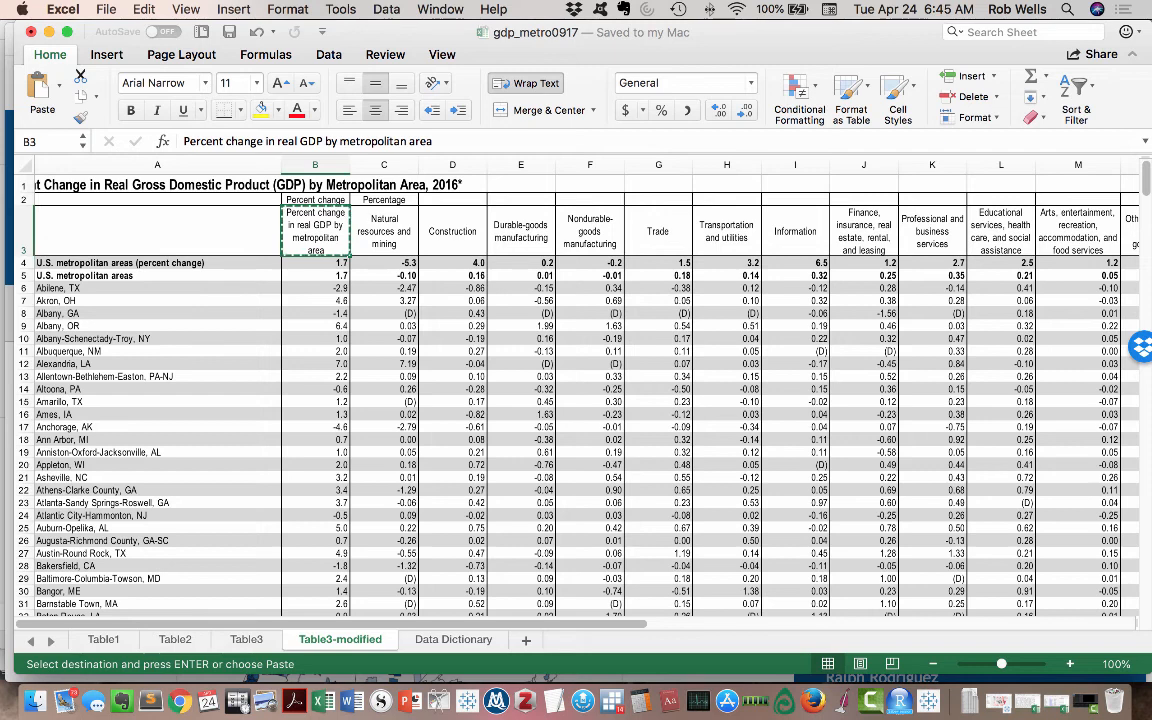
pyautogui.click(453, 640)
pyautogui.click(120, 354)
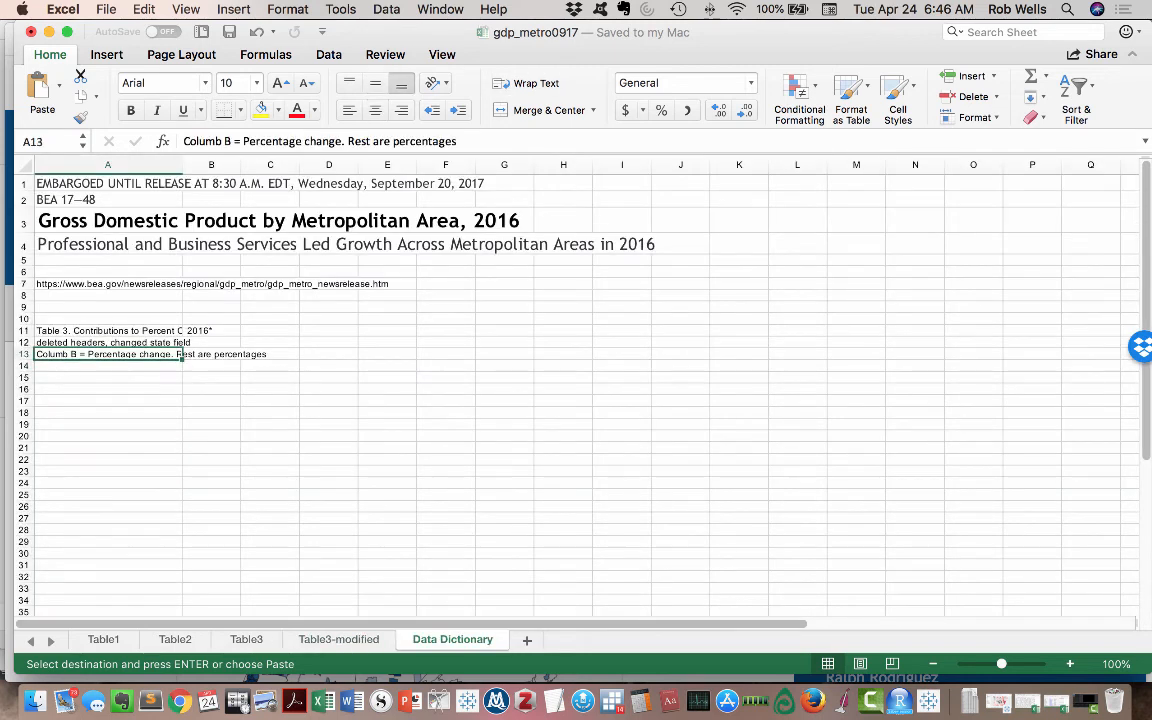
pyautogui.moveTo(184, 141); pyautogui.dragTo(228, 141)
pyautogui.press('super+v')
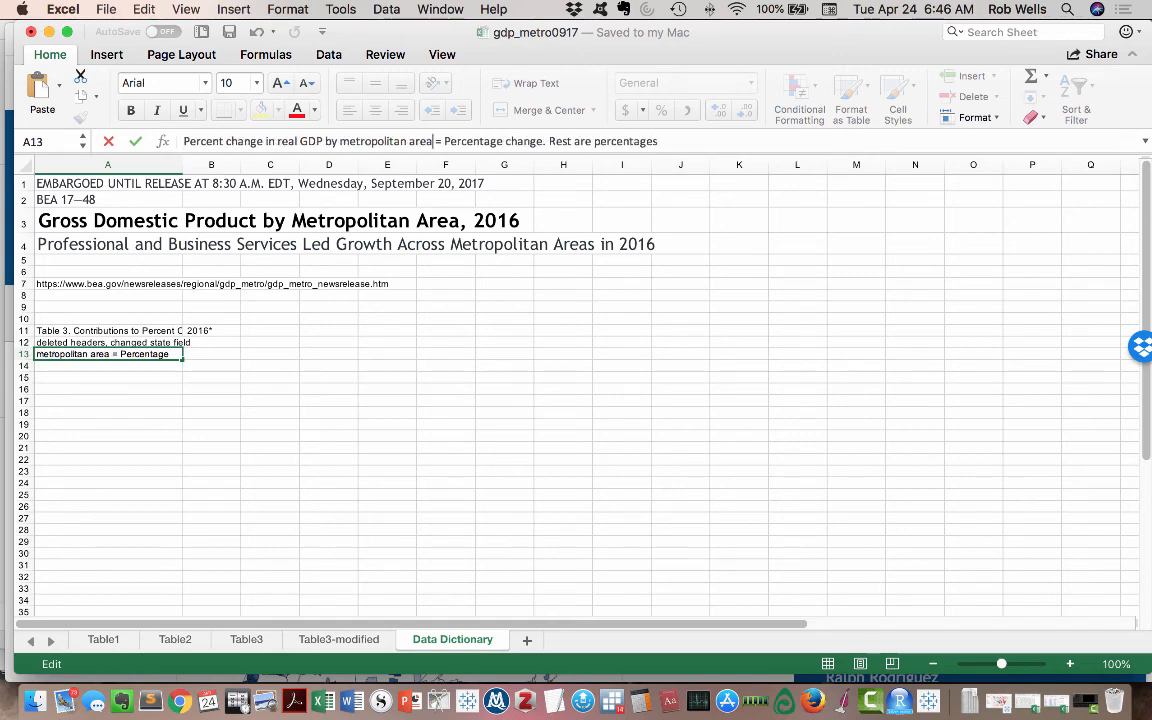
pyautogui.click(270, 412)
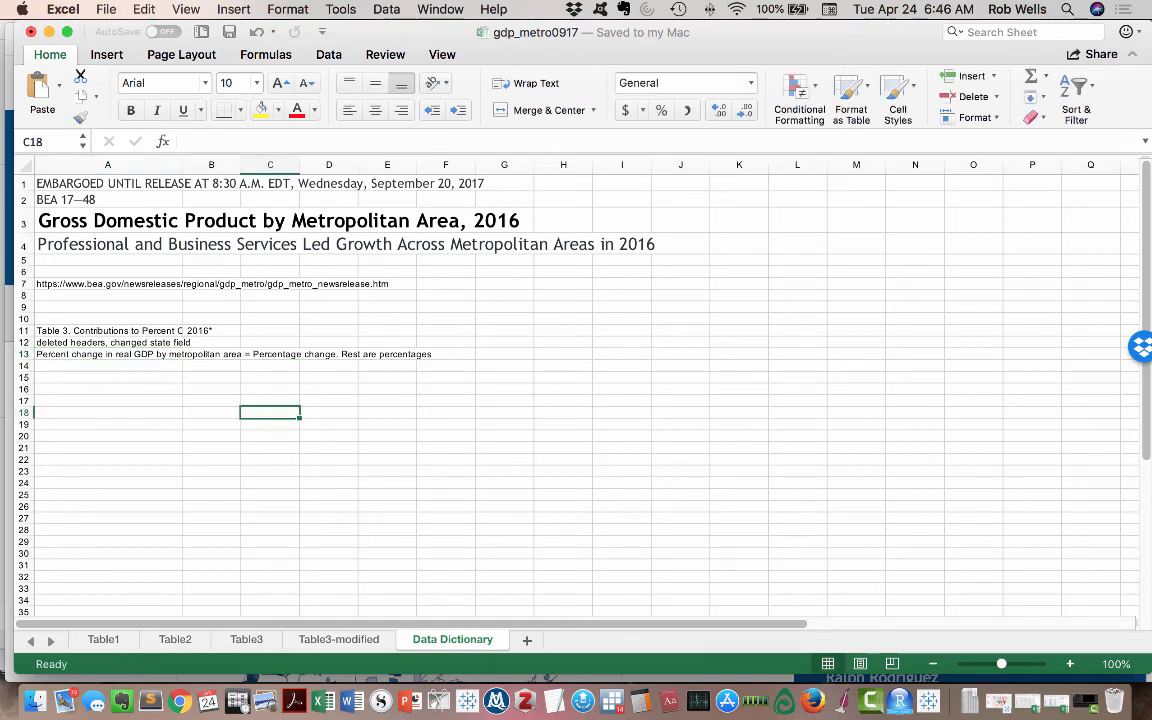
# - Enter the column header "Metro Area" in cell A3 of the Table3-modified sheet
pyautogui.click(332, 639)
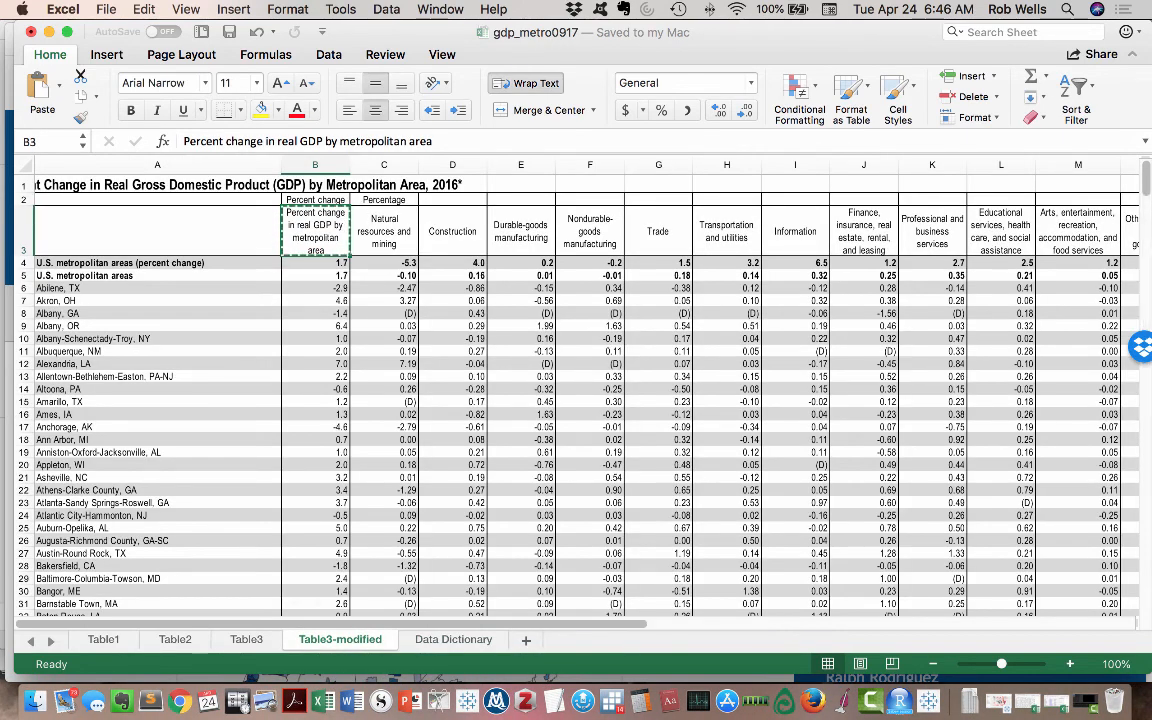
pyautogui.click(157, 231)
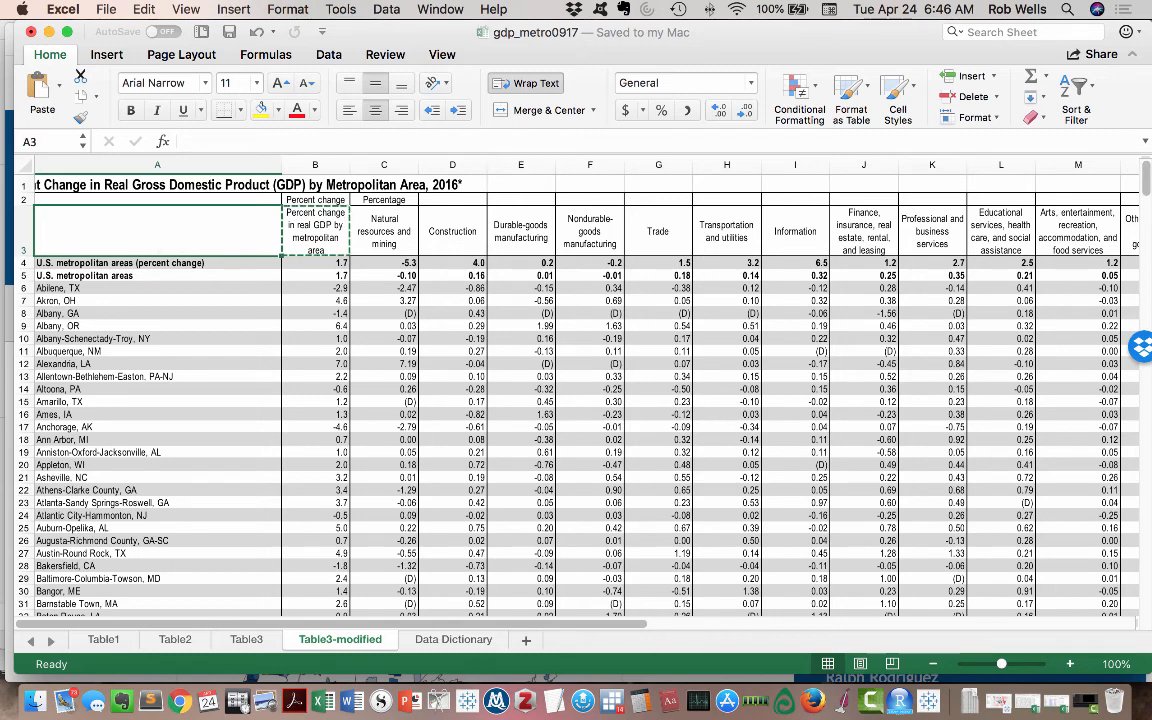
pyautogui.write('Metro Area')
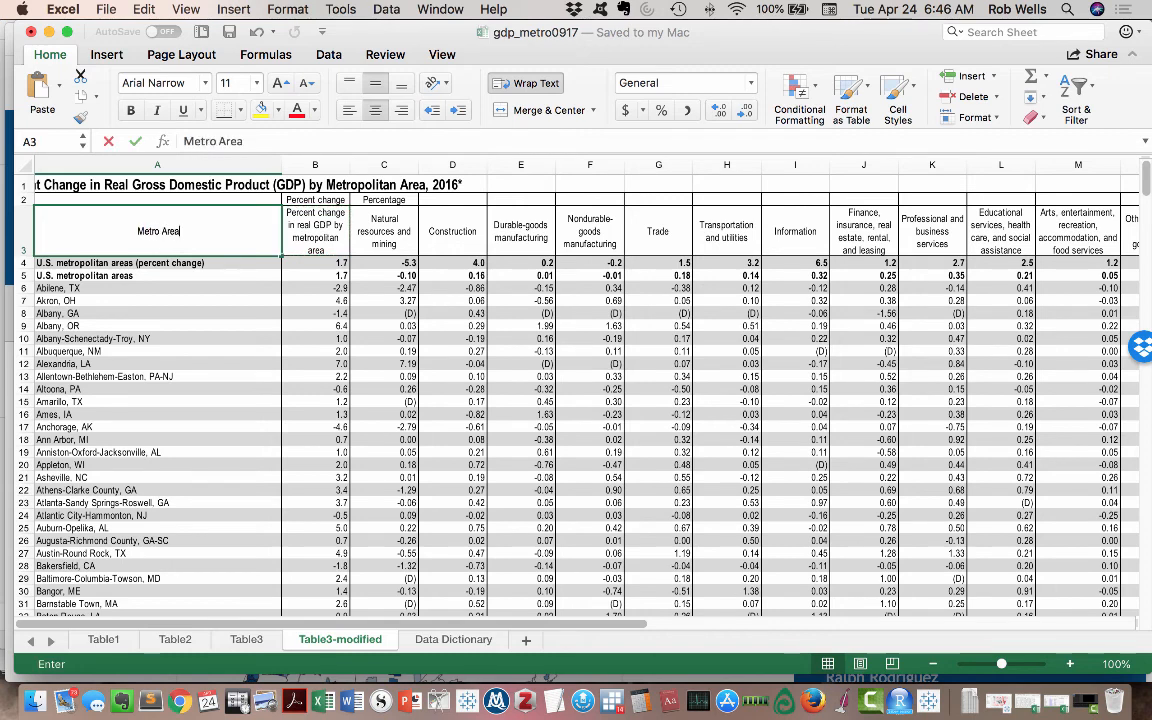
pyautogui.press('Return')
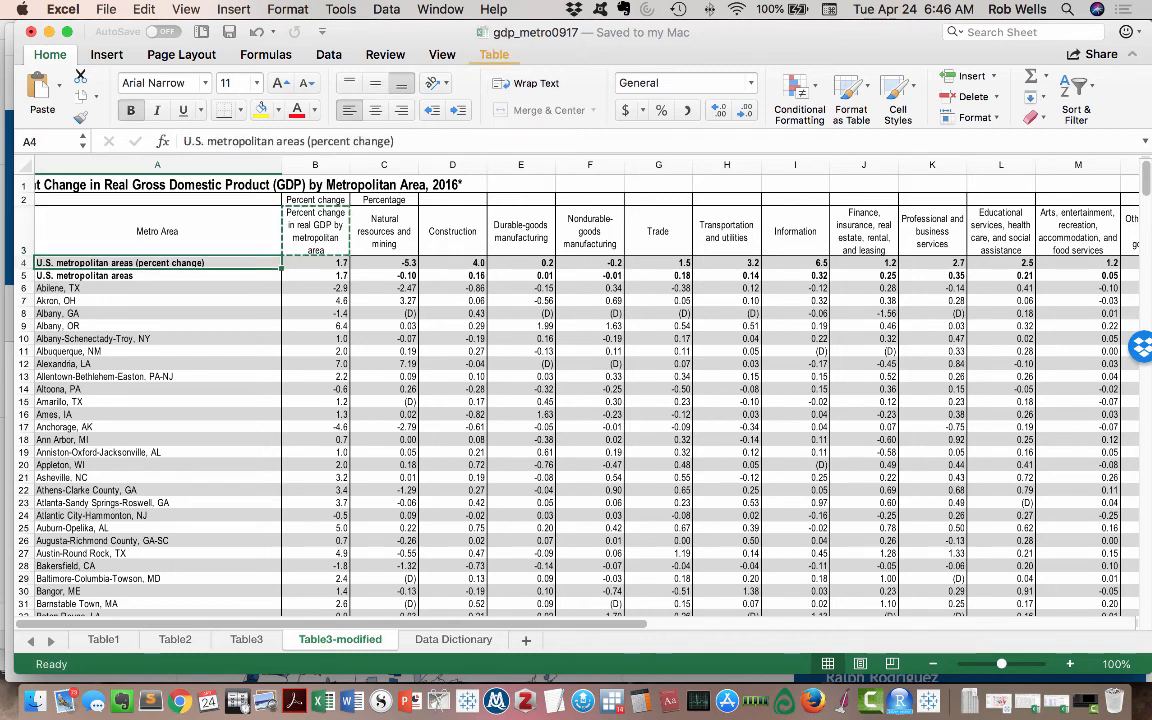
# - Delete rows 1 and 2, holding the table title and upper header, from the Table3-modified sheet
pyautogui.click(24, 186)
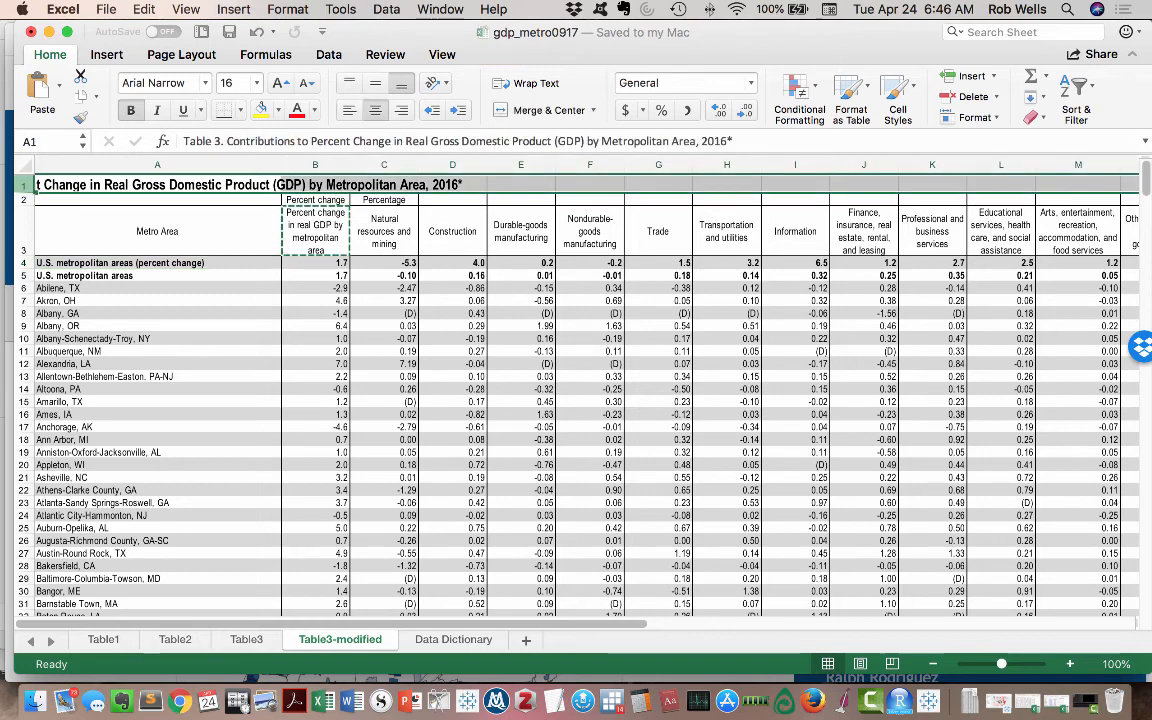
pyautogui.keyDown('shift'); pyautogui.click(24, 200); pyautogui.keyUp('shift')
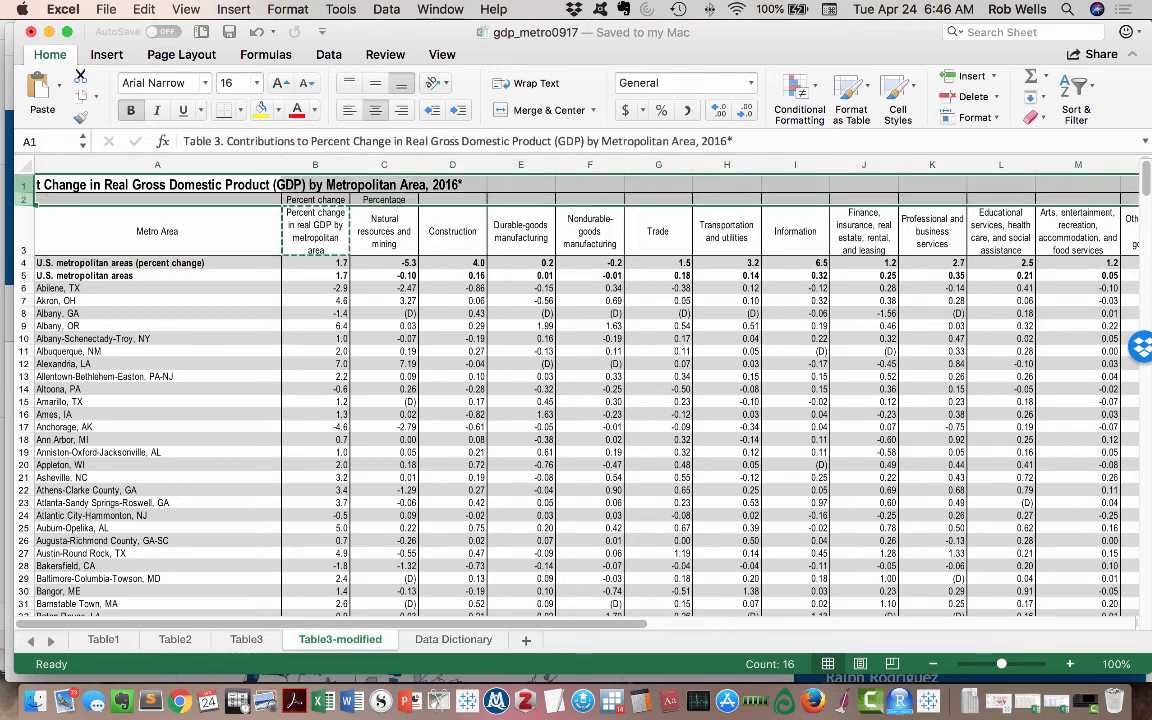
pyautogui.click(24, 186)
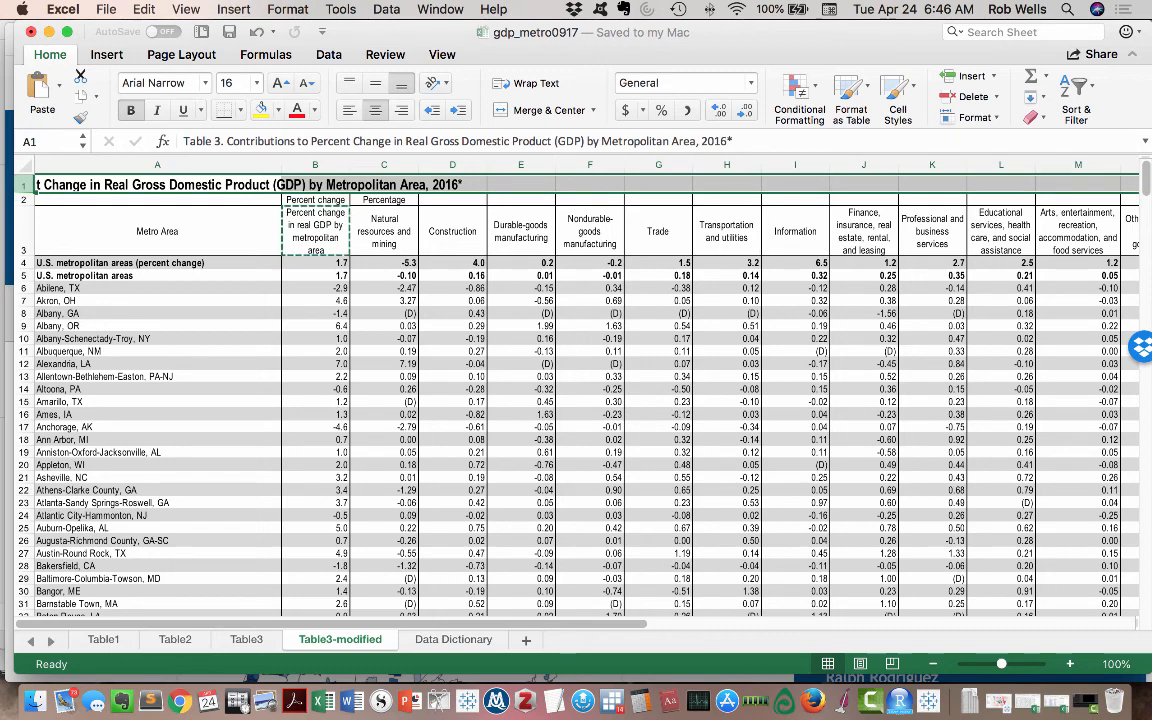
pyautogui.keyDown('shift'); pyautogui.click(24, 200); pyautogui.keyUp('shift')
pyautogui.keyDown('shift'); pyautogui.click(24, 200); pyautogui.keyUp('shift')
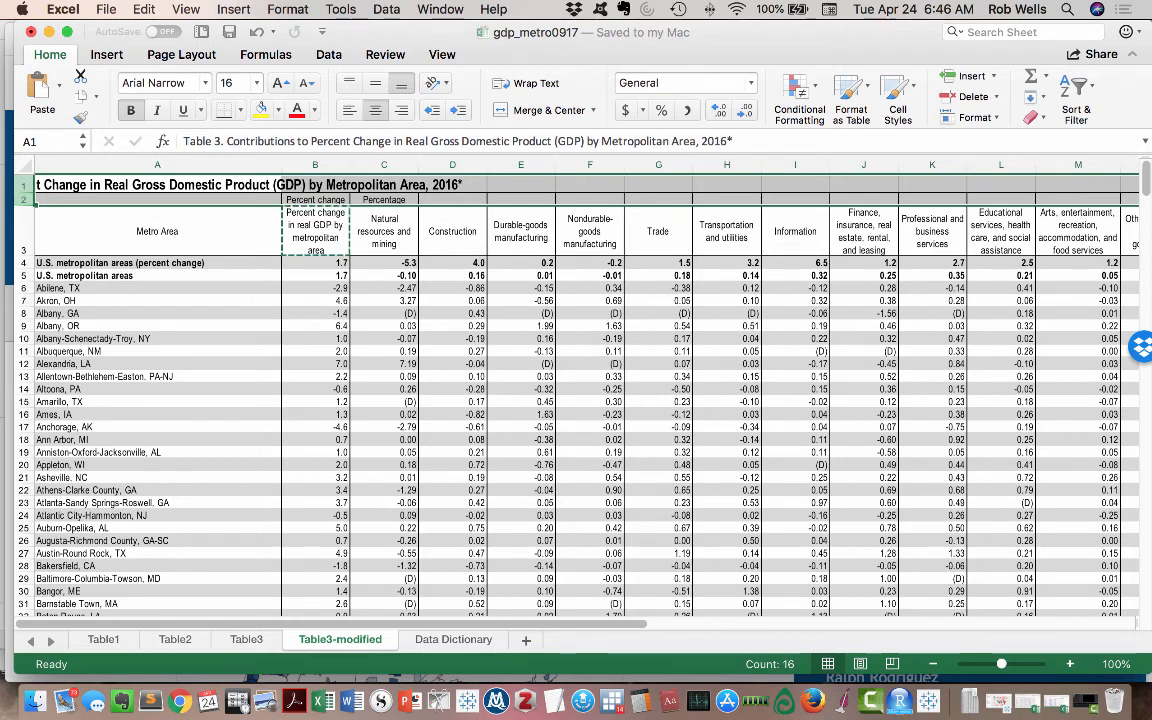
pyautogui.click(144, 9)
pyautogui.click(162, 217)
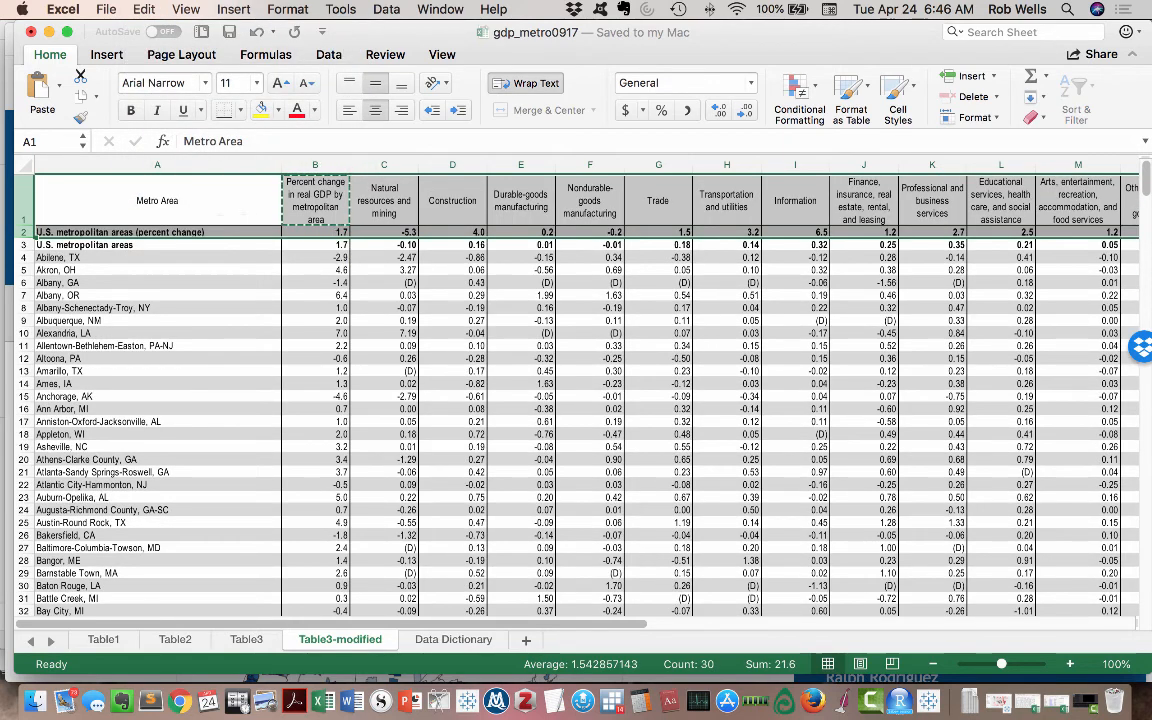
# - Unmerge the footnote rows 386 to 389 below the data in the Table3-modified sheet
pyautogui.click(233, 213)
pyautogui.scroll(-10, 233, 213)
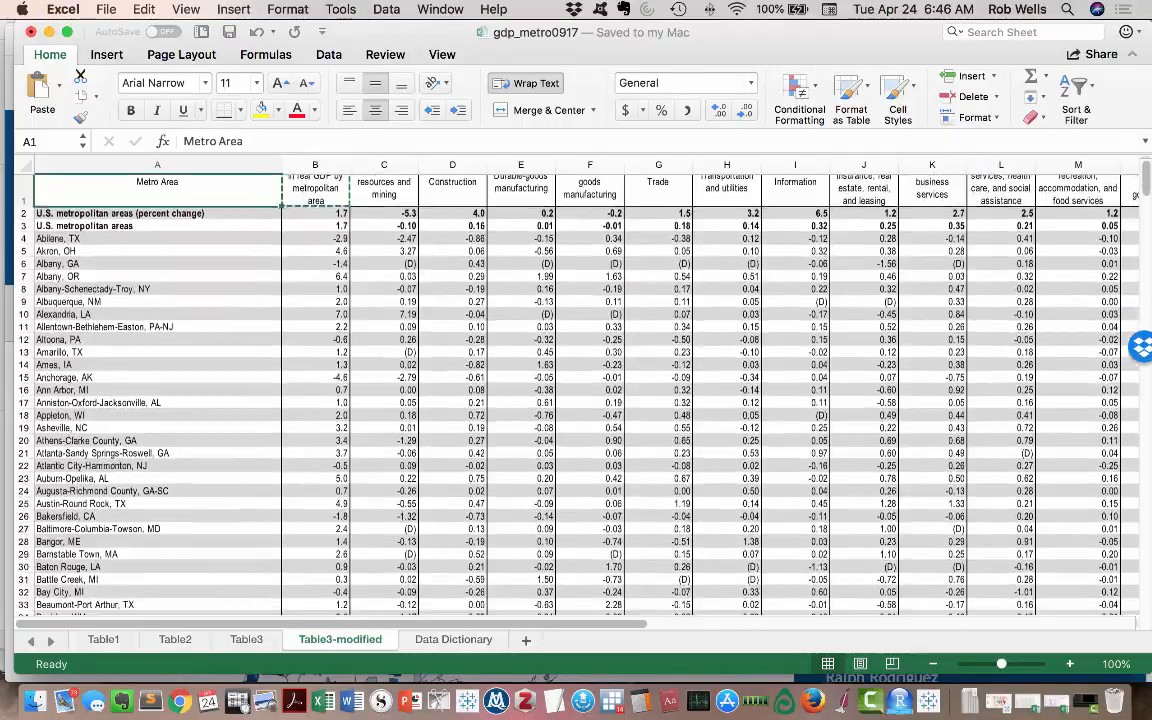
pyautogui.scroll(-20, 576, 395)
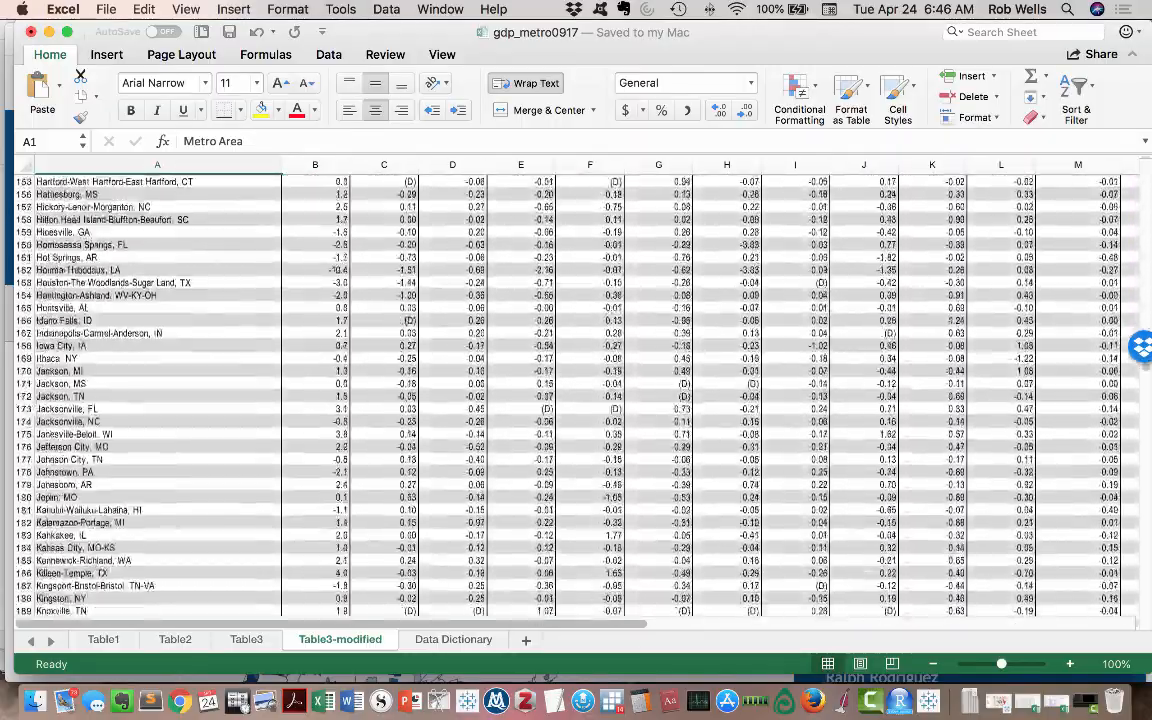
pyautogui.scroll(-20, 576, 395)
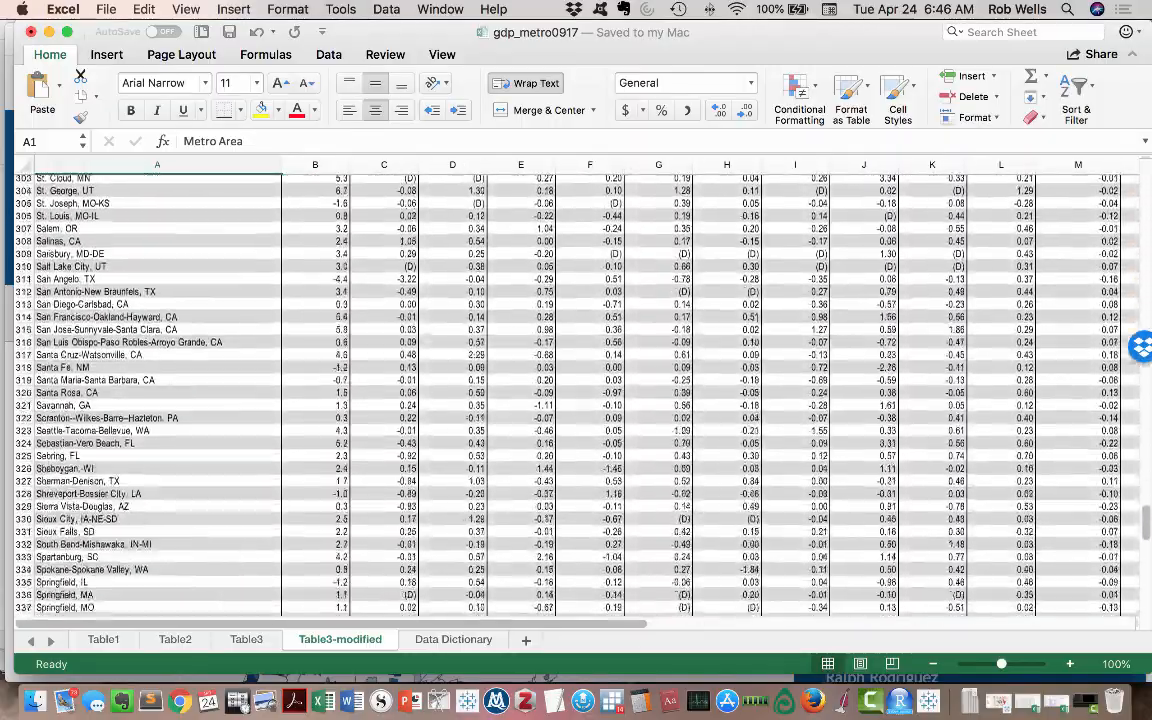
pyautogui.scroll(-9, 576, 395)
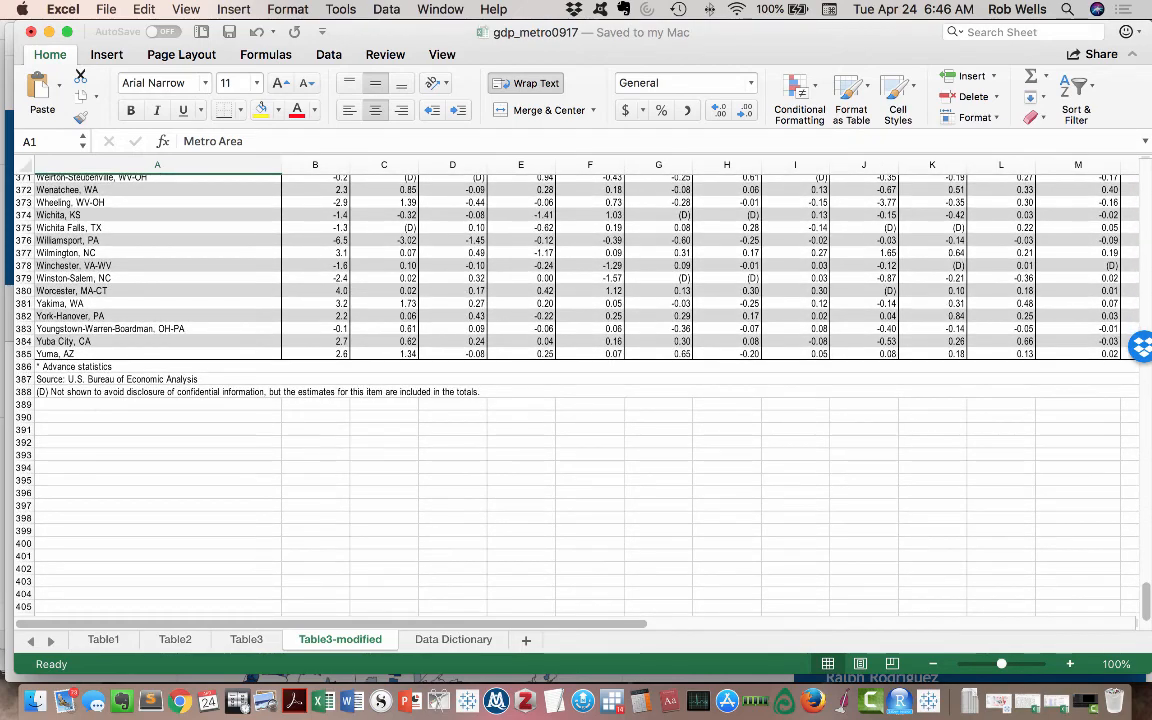
pyautogui.click(157, 367)
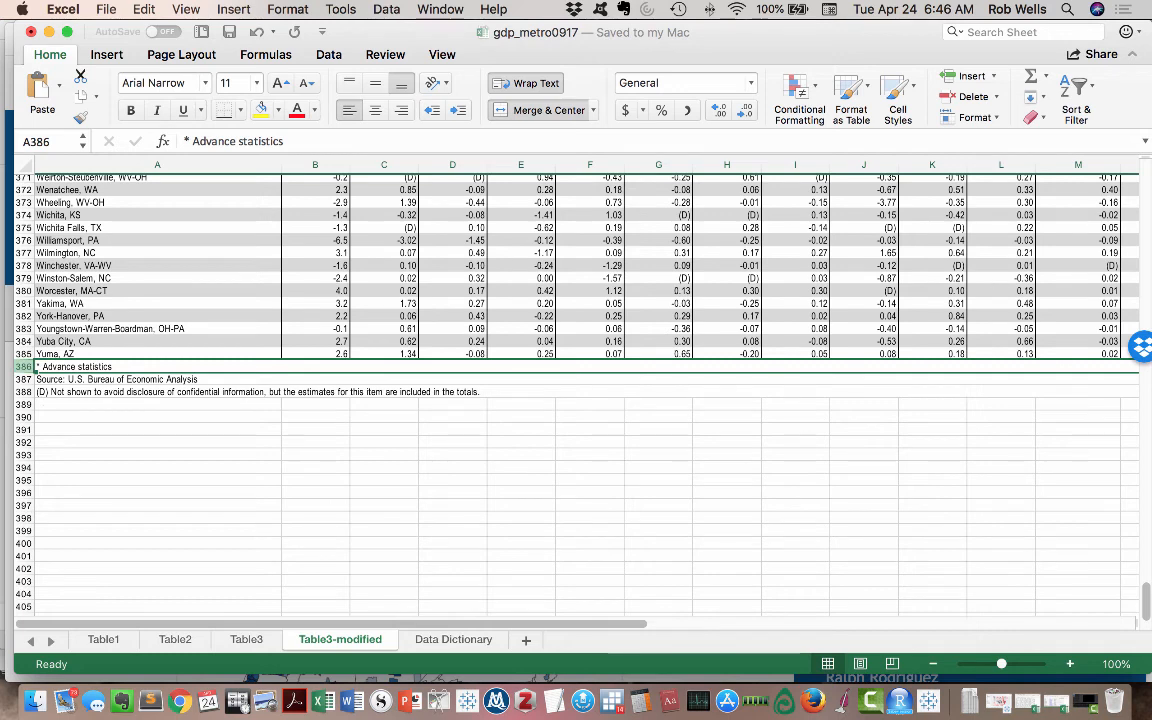
pyautogui.moveTo(60, 367); pyautogui.dragTo(60, 405)
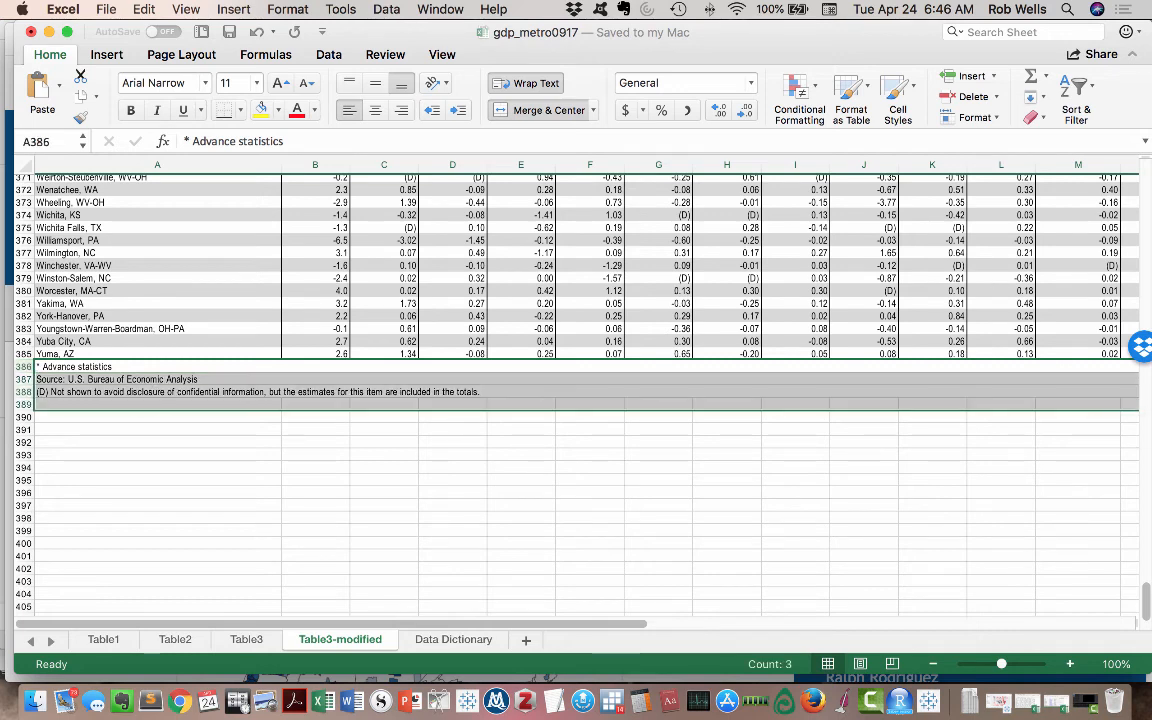
pyautogui.click(593, 110)
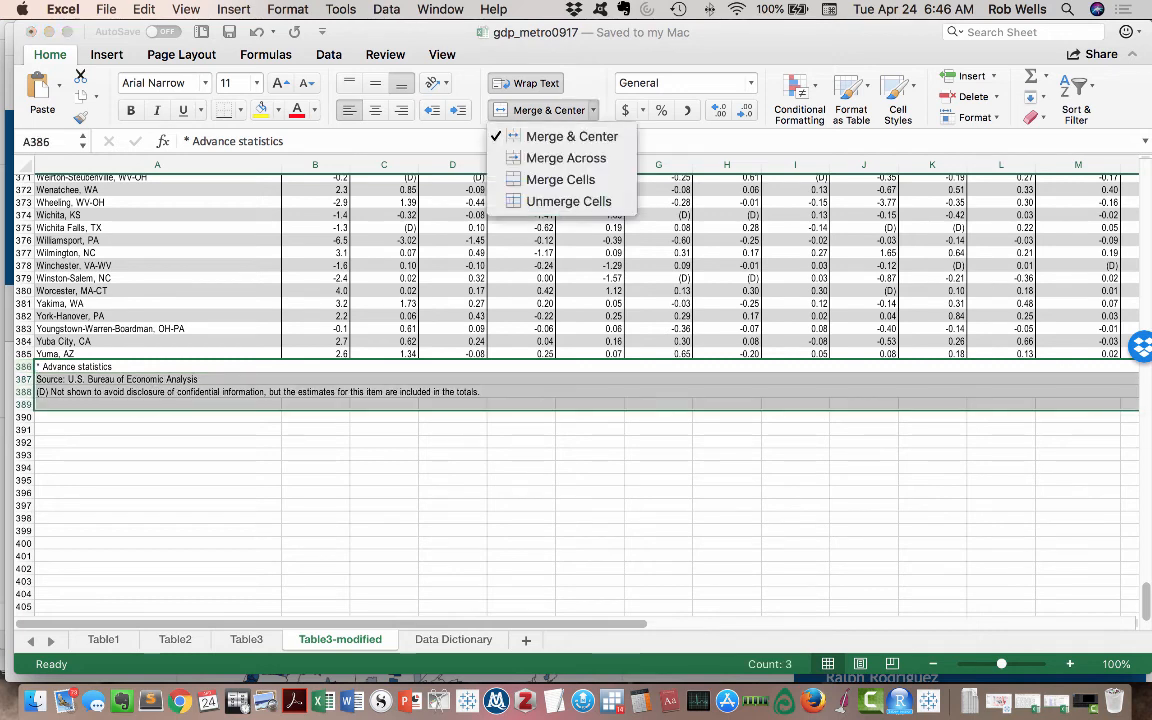
pyautogui.click(545, 198)
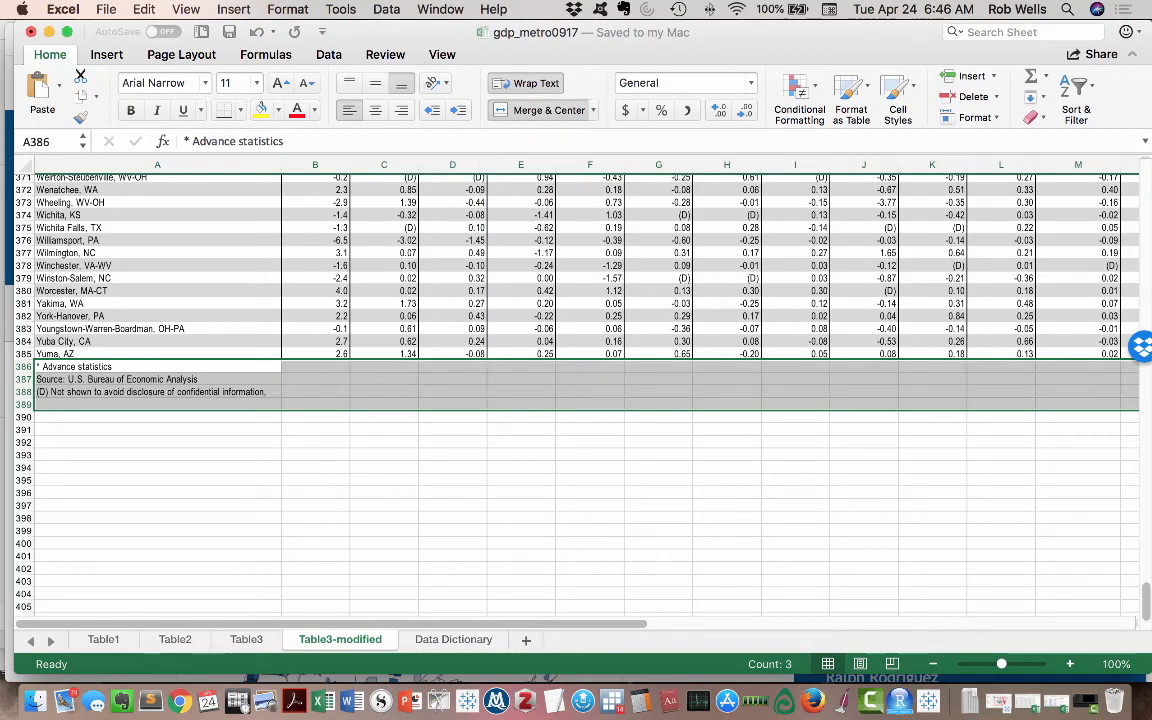
# - Insert a blank column between Metro Area and the percent change in real GDP column
pyautogui.scroll(20, 576, 390)
pyautogui.scroll(15, 576, 390)
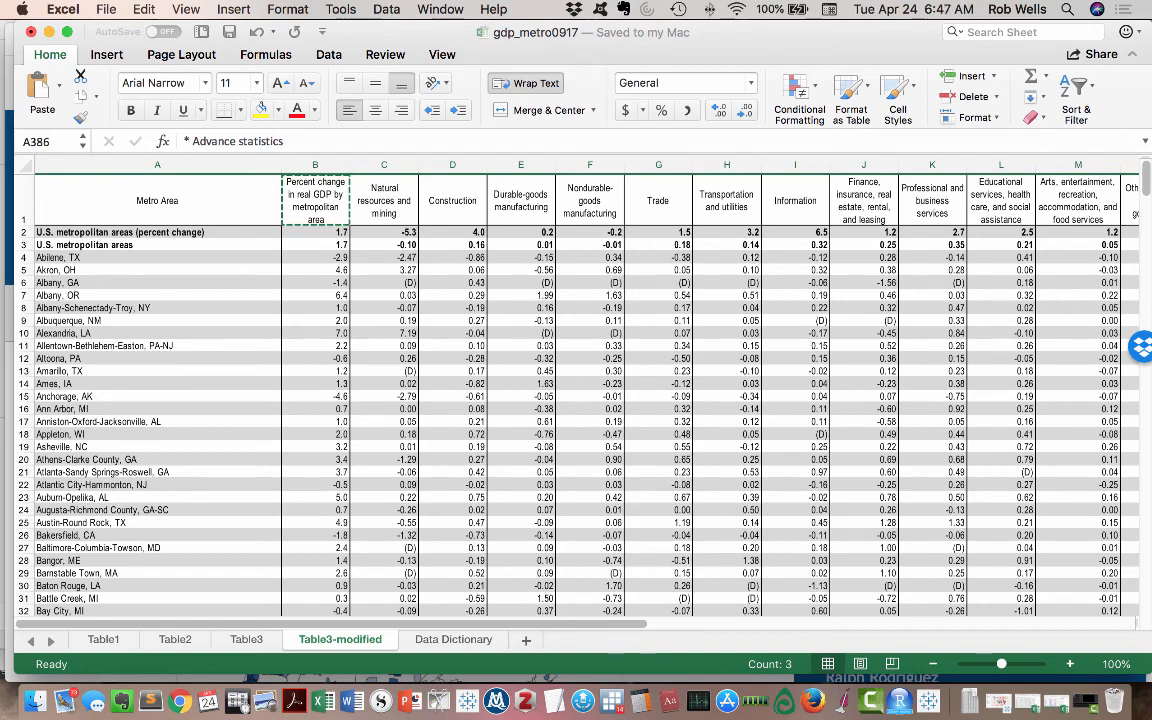
pyautogui.click(314, 164)
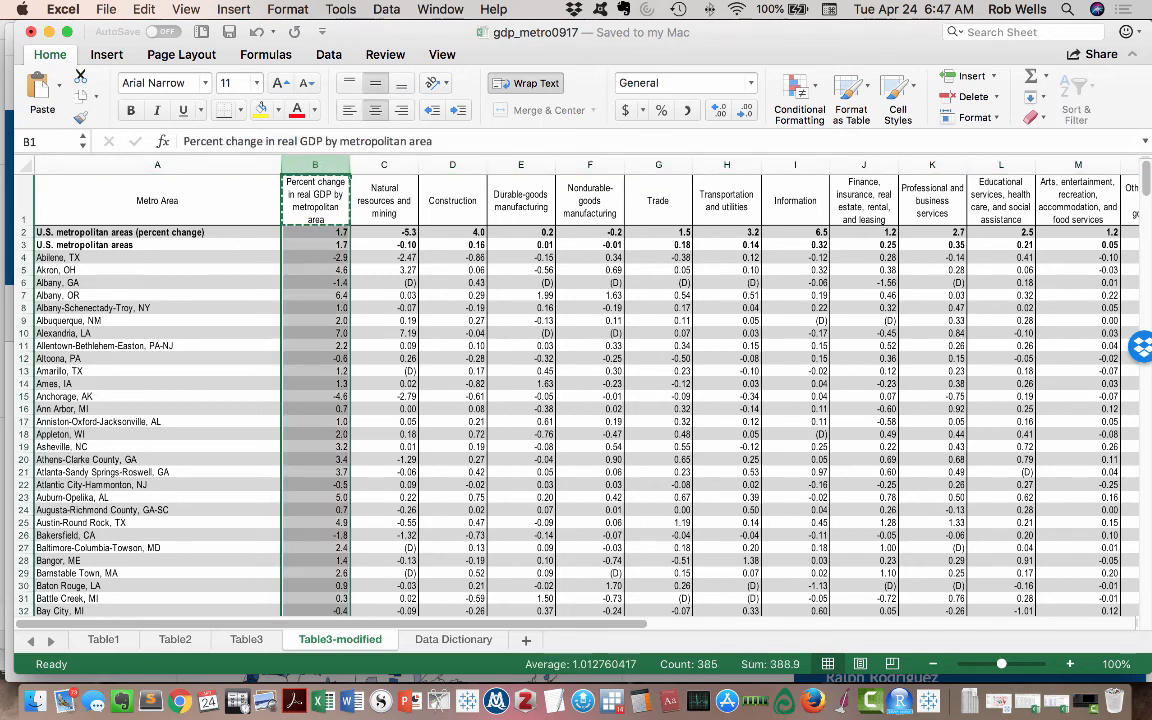
pyautogui.click(233, 9)
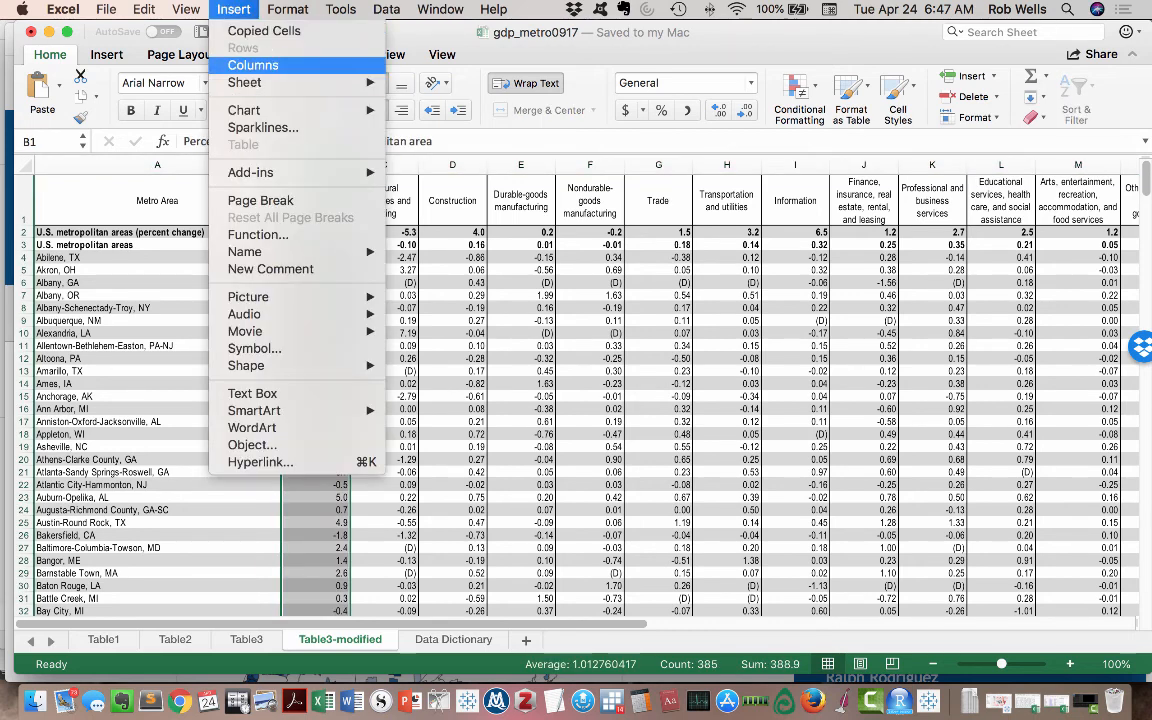
pyautogui.click(255, 65)
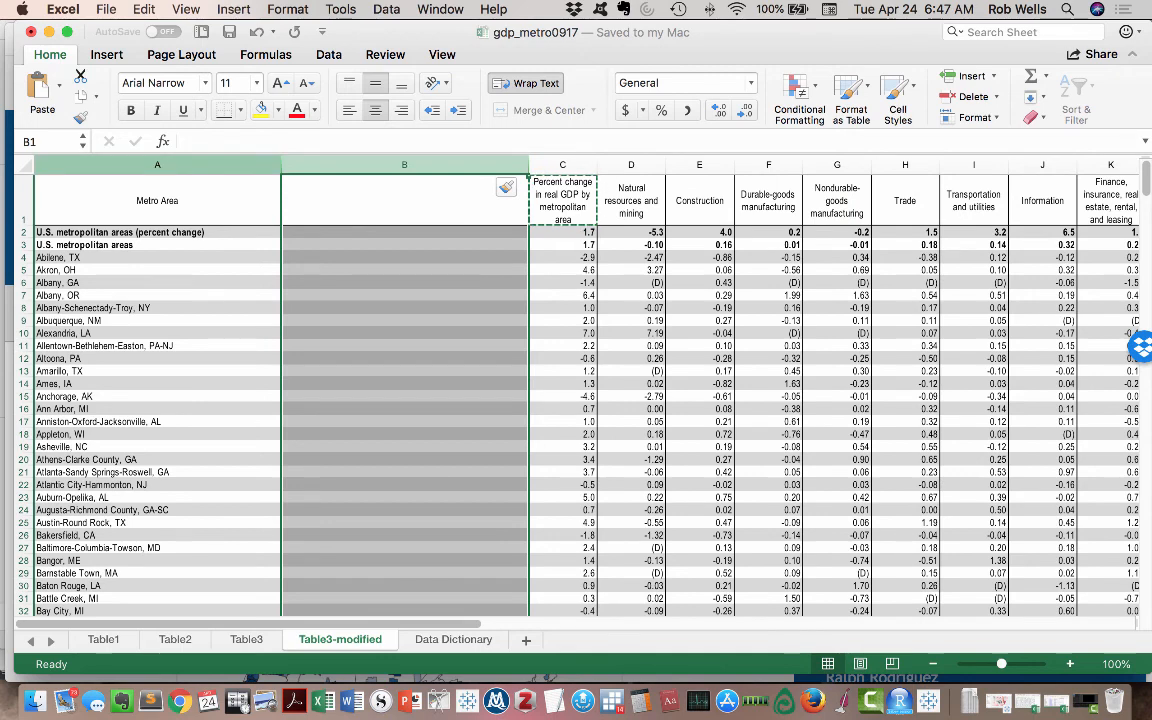
# - Split the Metro Area column at the comma with Text to Columns in General format, accepting replacement of existing data
pyautogui.click(157, 165)
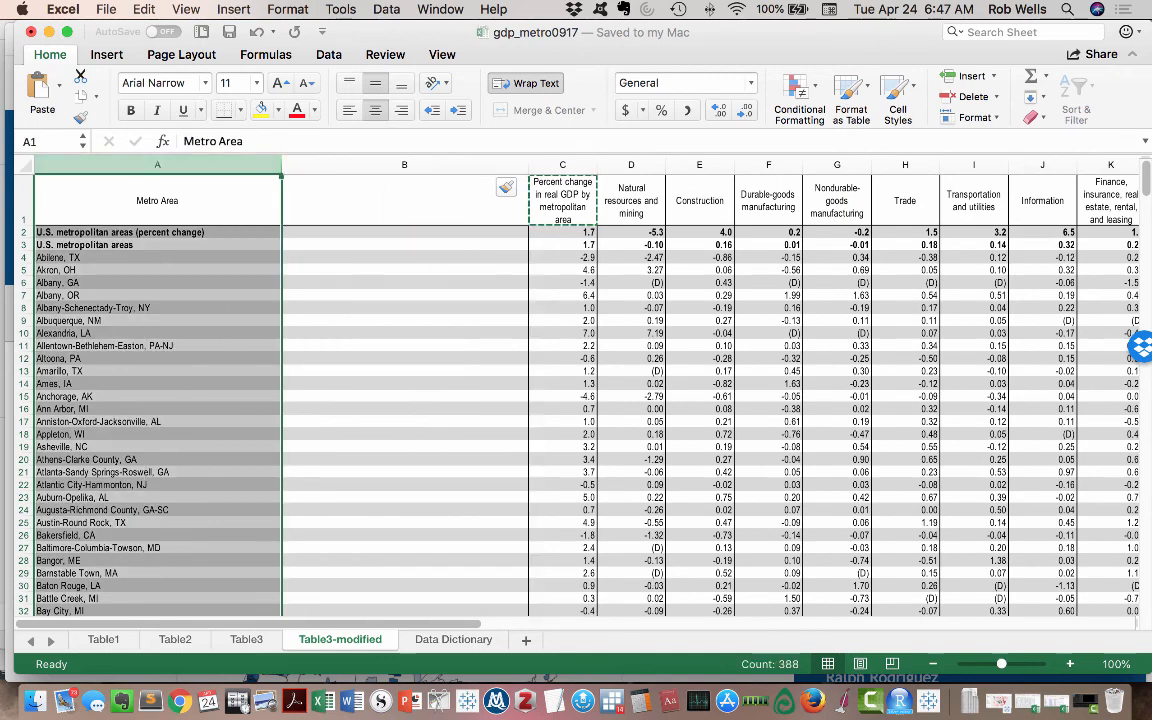
pyautogui.click(386, 9)
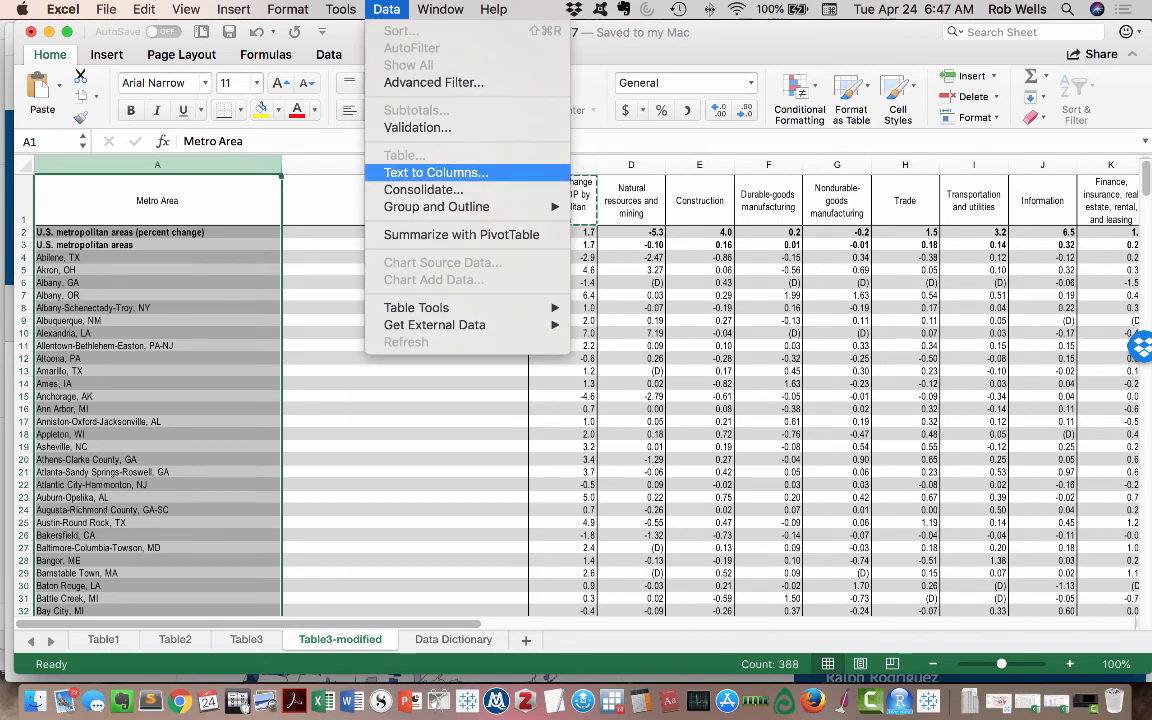
pyautogui.click(436, 172)
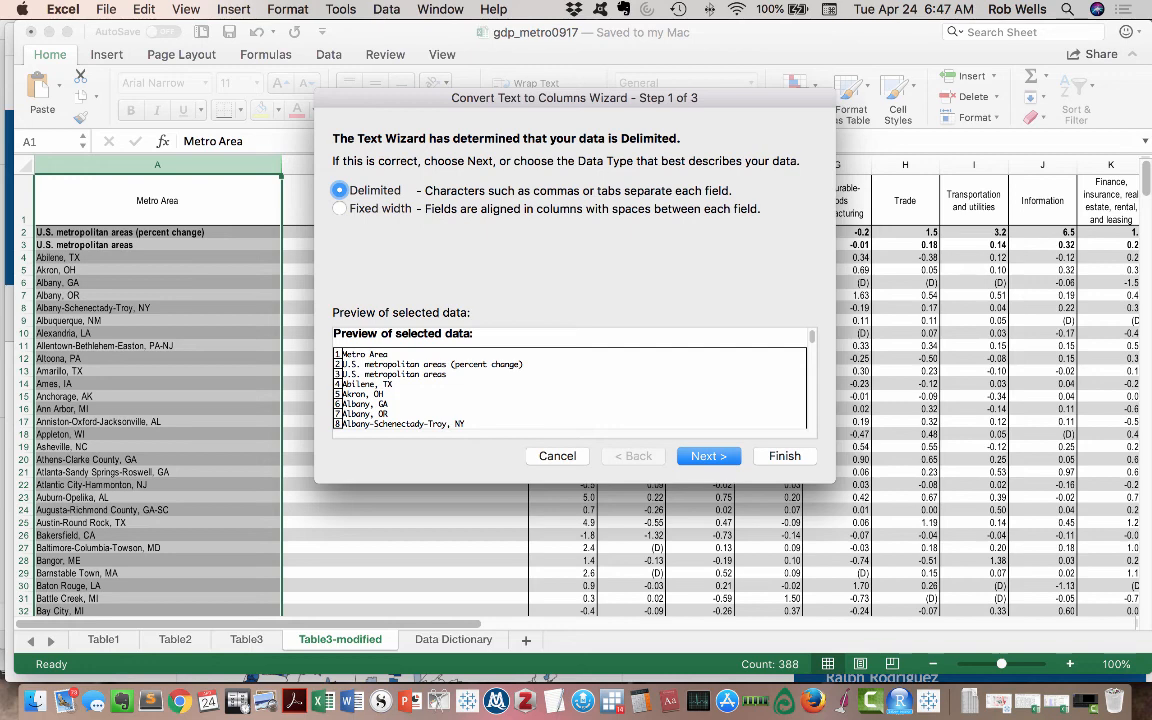
pyautogui.press('Return')
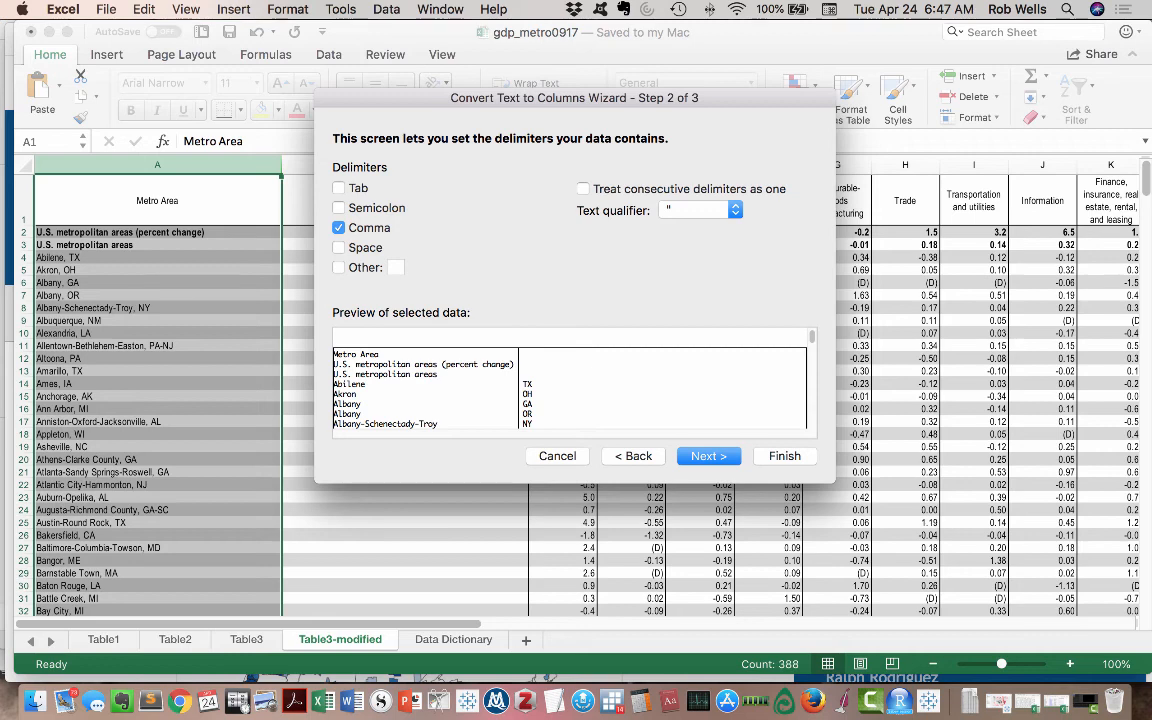
pyautogui.scroll(-20, 570, 388)
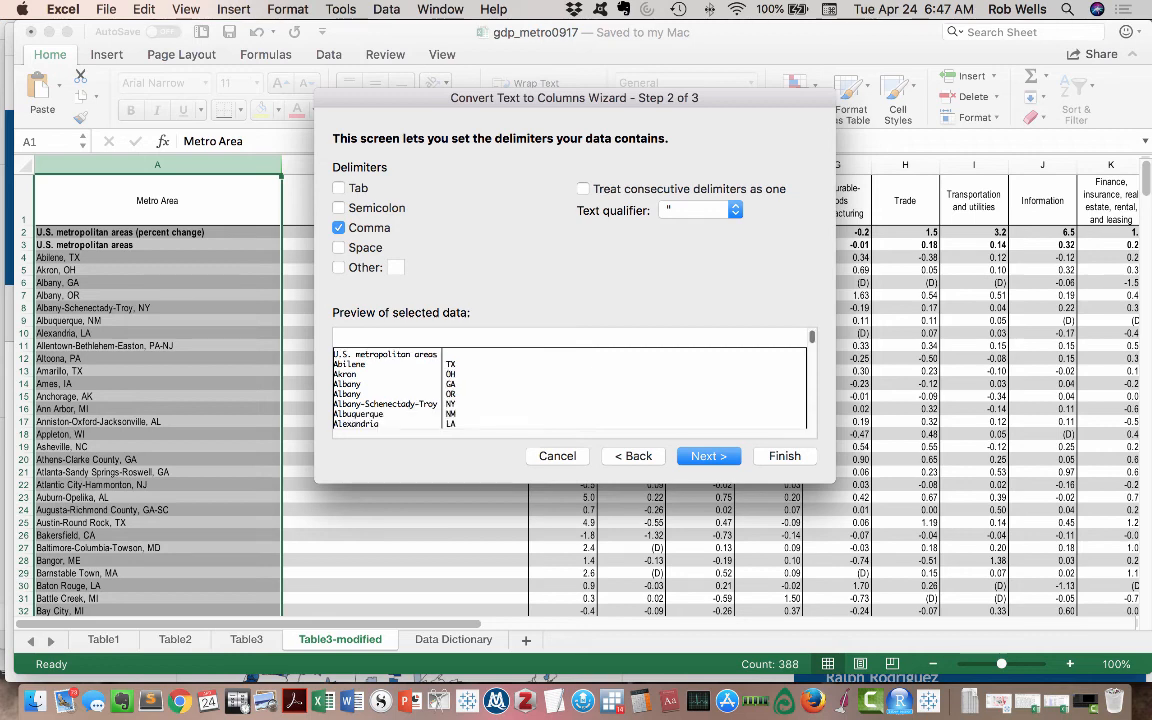
pyautogui.scroll(-10, 570, 388)
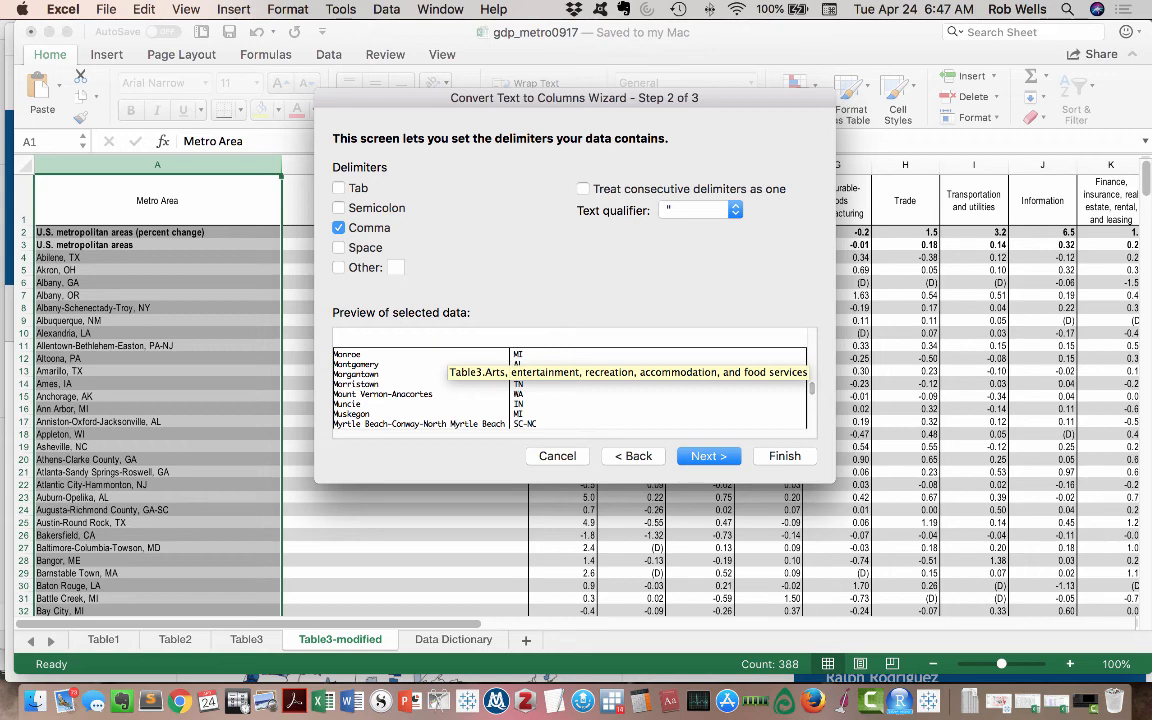
pyautogui.press('Return')
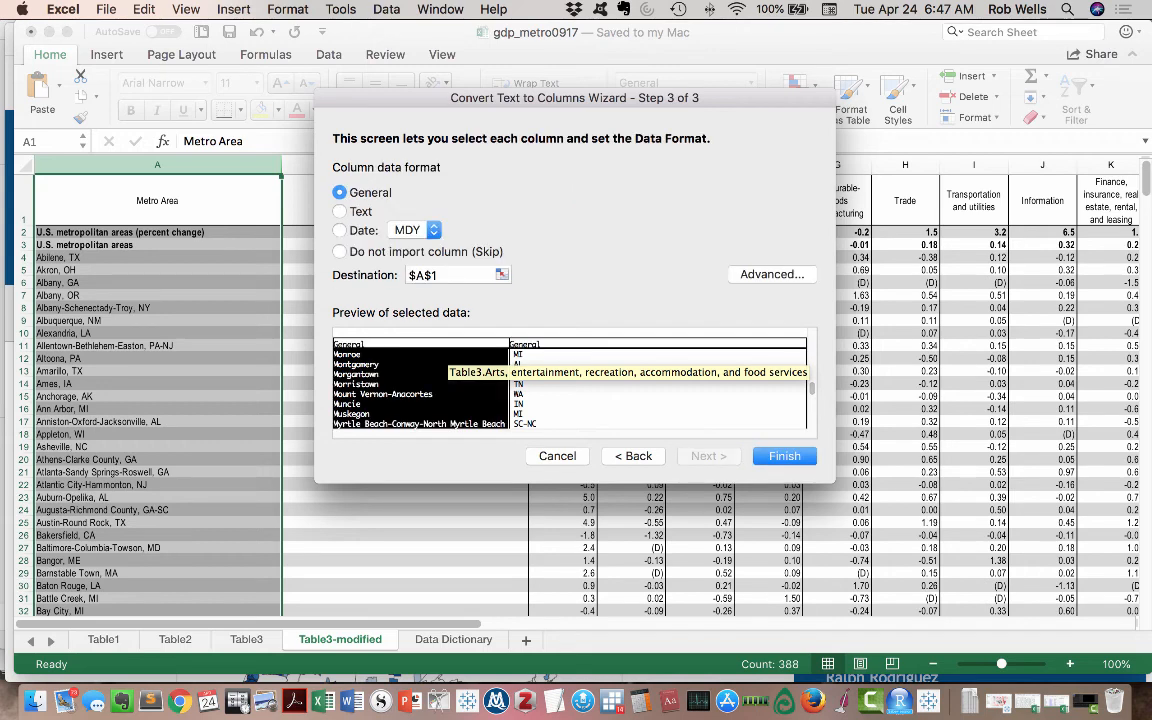
pyautogui.press('Return')
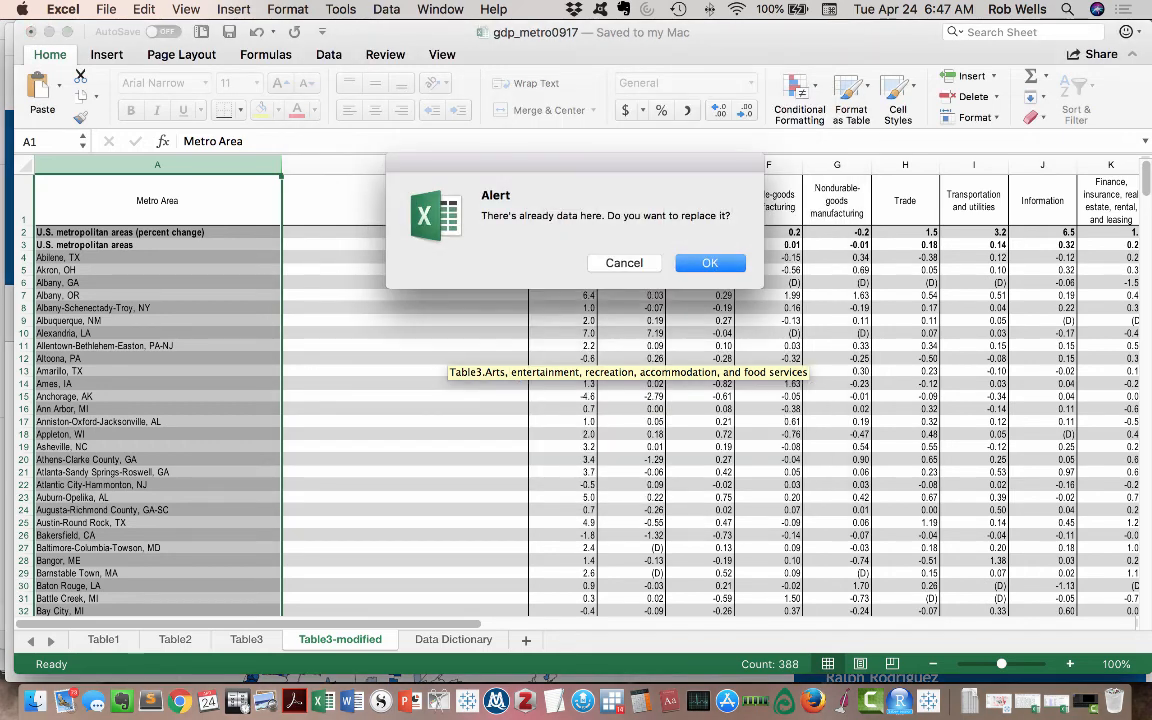
pyautogui.press('Return')
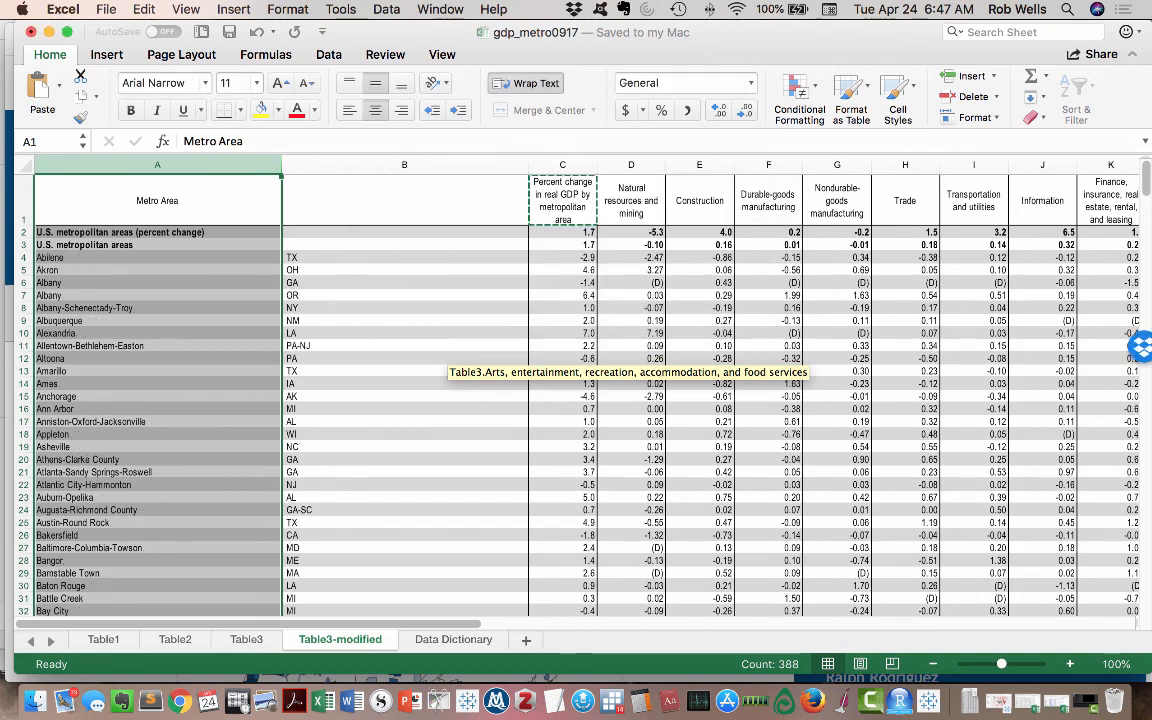
# - Enter the header "State" in cell B1 and "n/a" in B2 and B3 for the two U.S. metropolitan areas rows
pyautogui.click(489, 202)
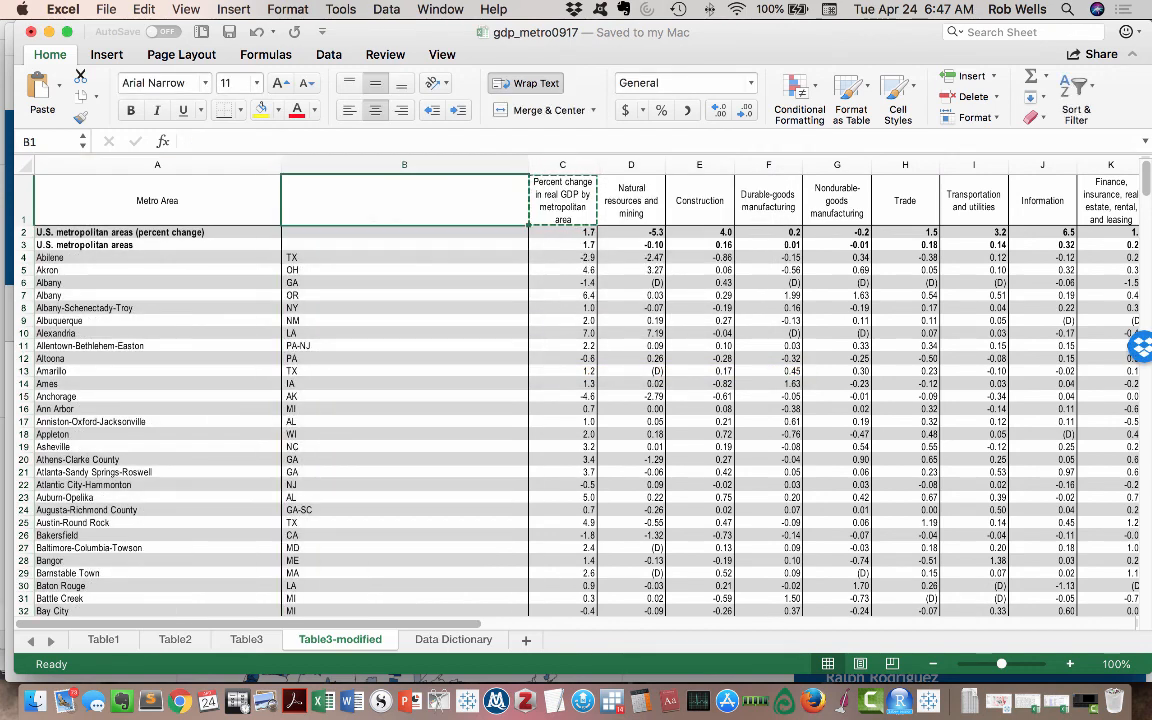
pyautogui.write('State')
pyautogui.press('Return')
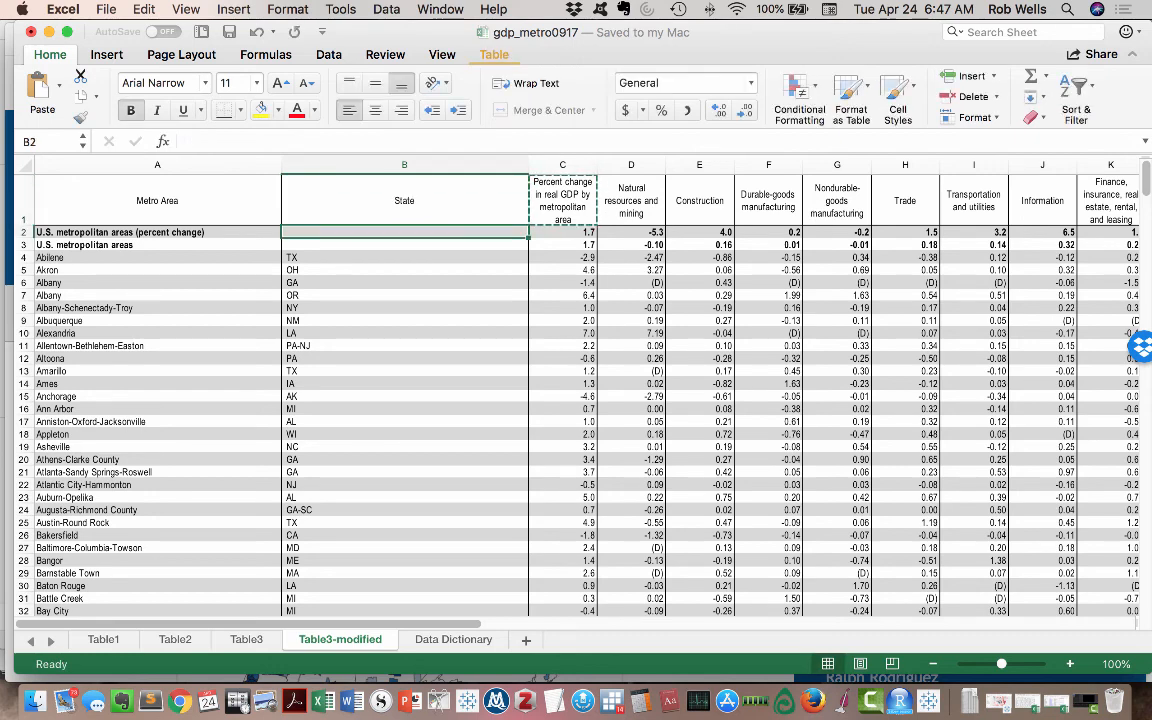
pyautogui.write('n/a')
pyautogui.press('Return')
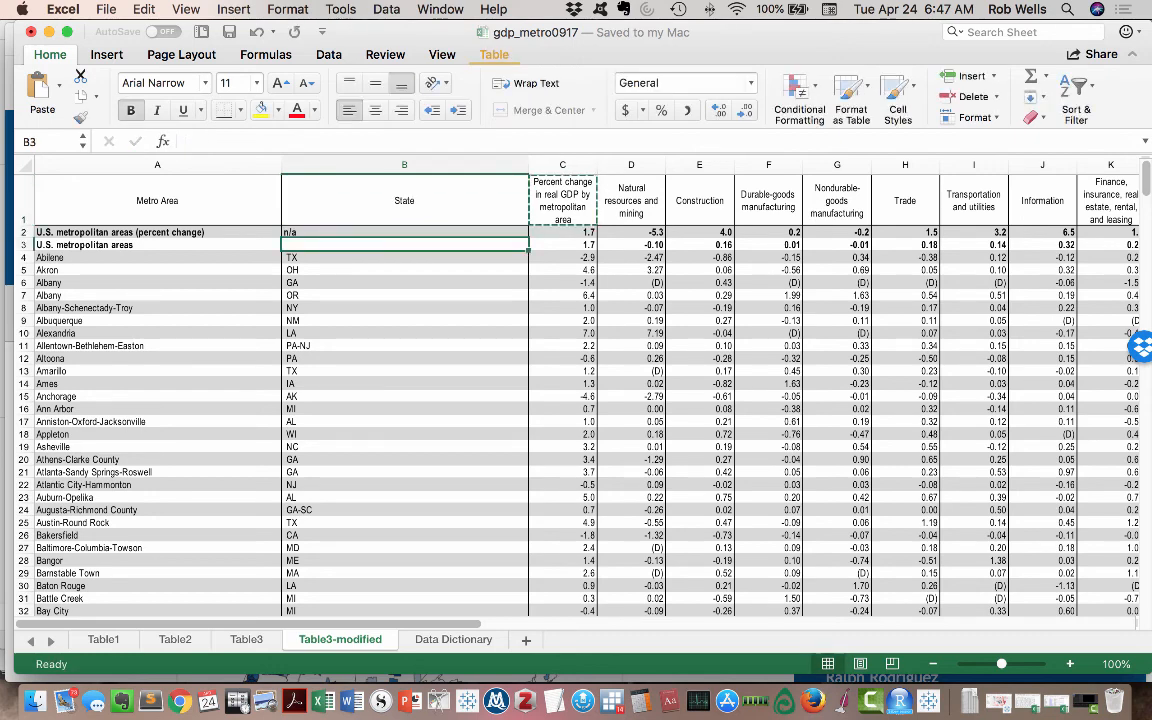
pyautogui.write('n/a')
pyautogui.press('Return')
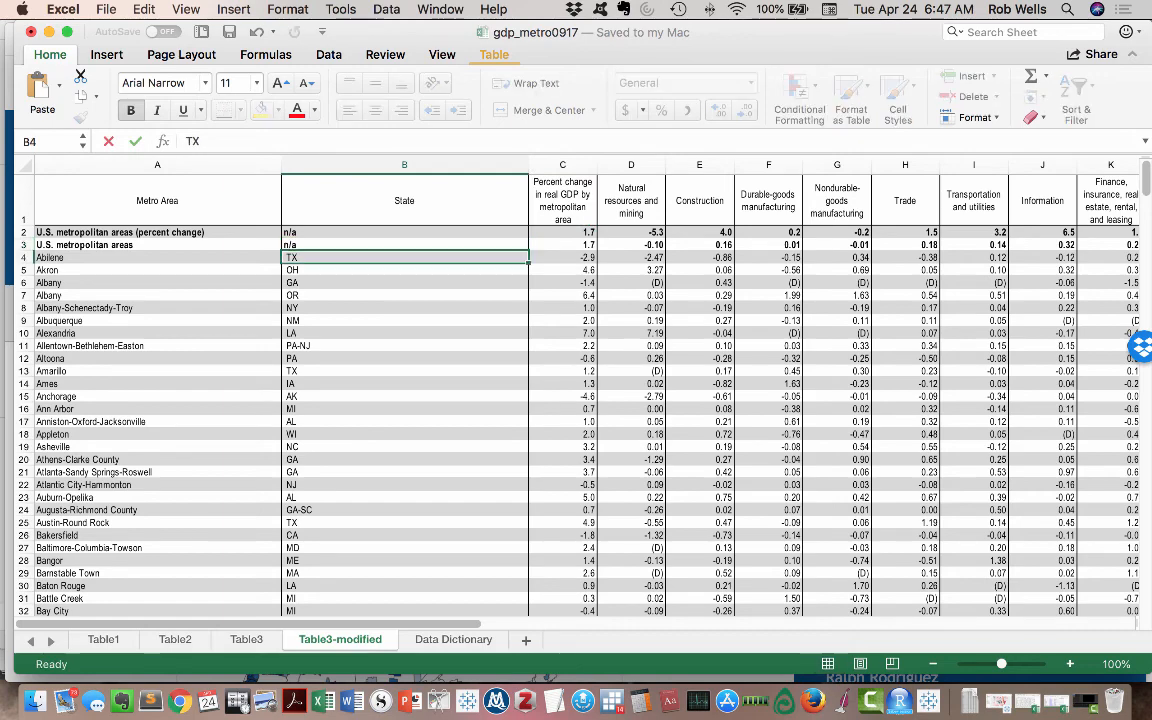
# - Review the State column for metro areas spanning several states, checking the Allentown-Bethlehem-Easton and Philadelphia-Camden-Wilmington rows
pyautogui.scroll(-3, 576, 390)
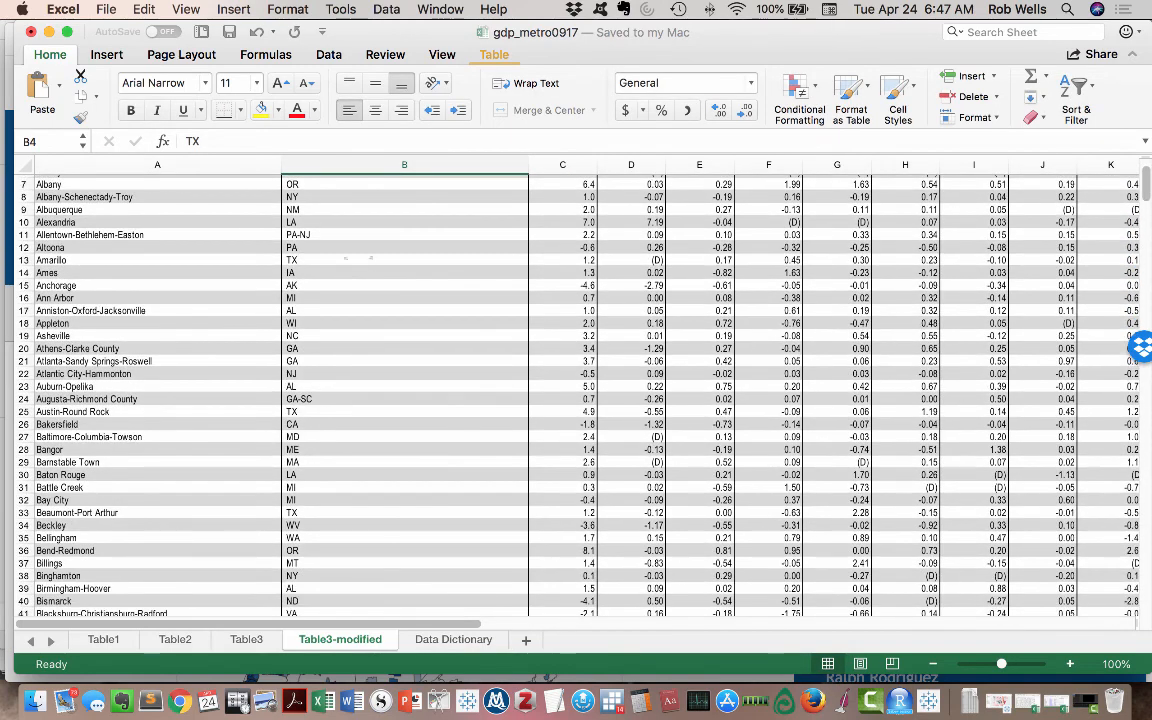
pyautogui.click(345, 247)
pyautogui.click(345, 235)
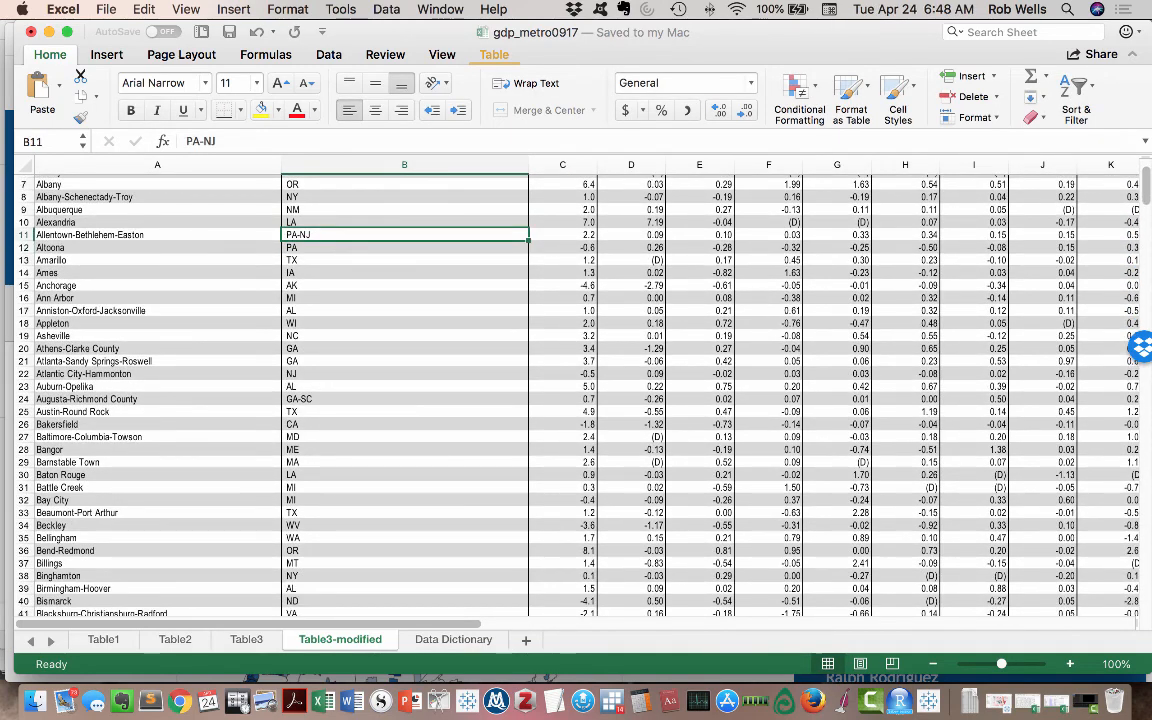
pyautogui.click(157, 235)
pyautogui.click(345, 235)
pyautogui.scroll(-15, 576, 395)
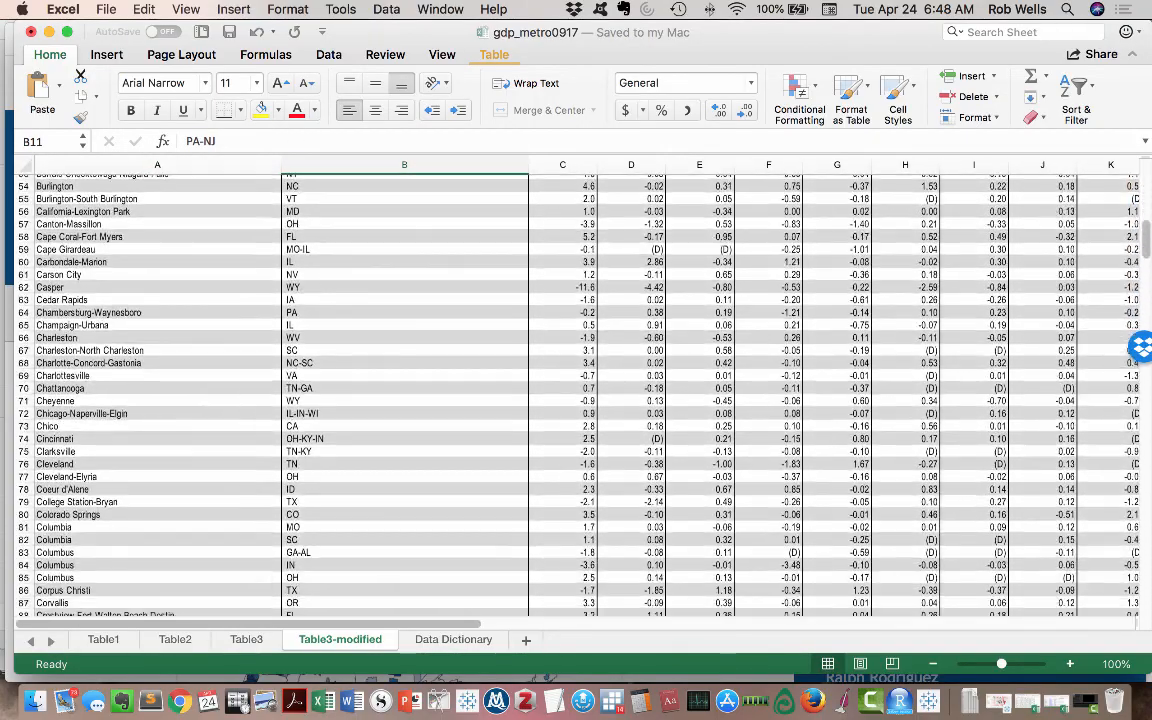
pyautogui.scroll(-15, 576, 395)
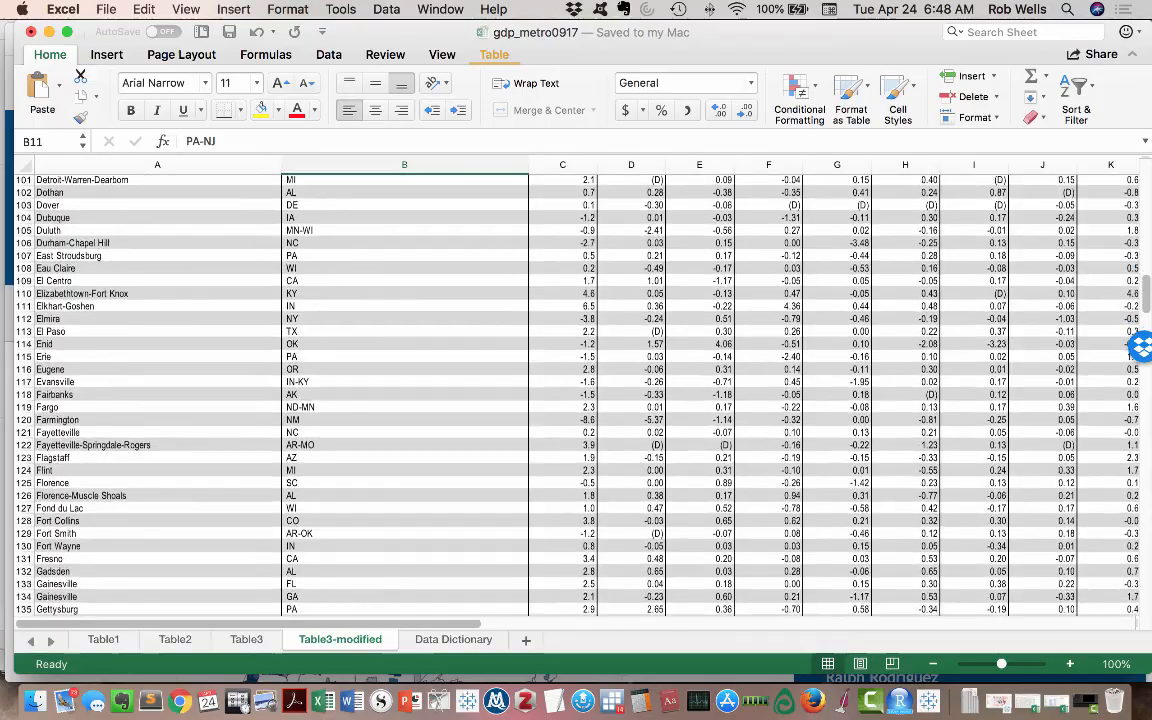
pyautogui.scroll(-16, 576, 395)
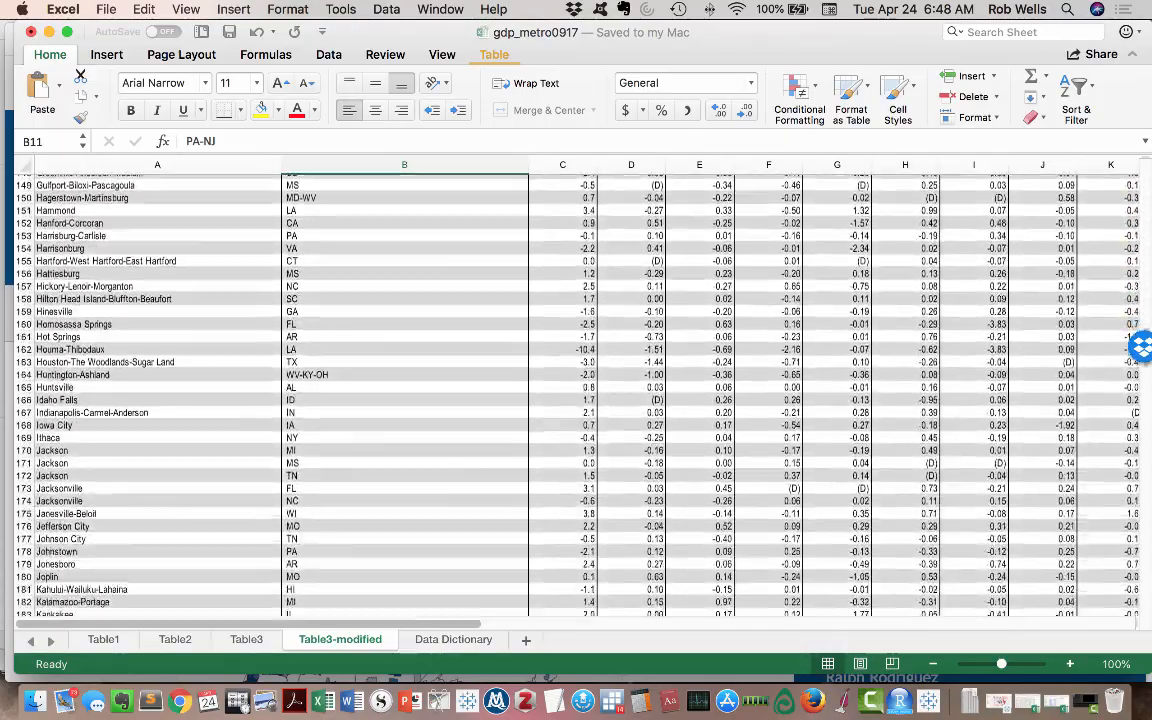
pyautogui.scroll(-19, 576, 395)
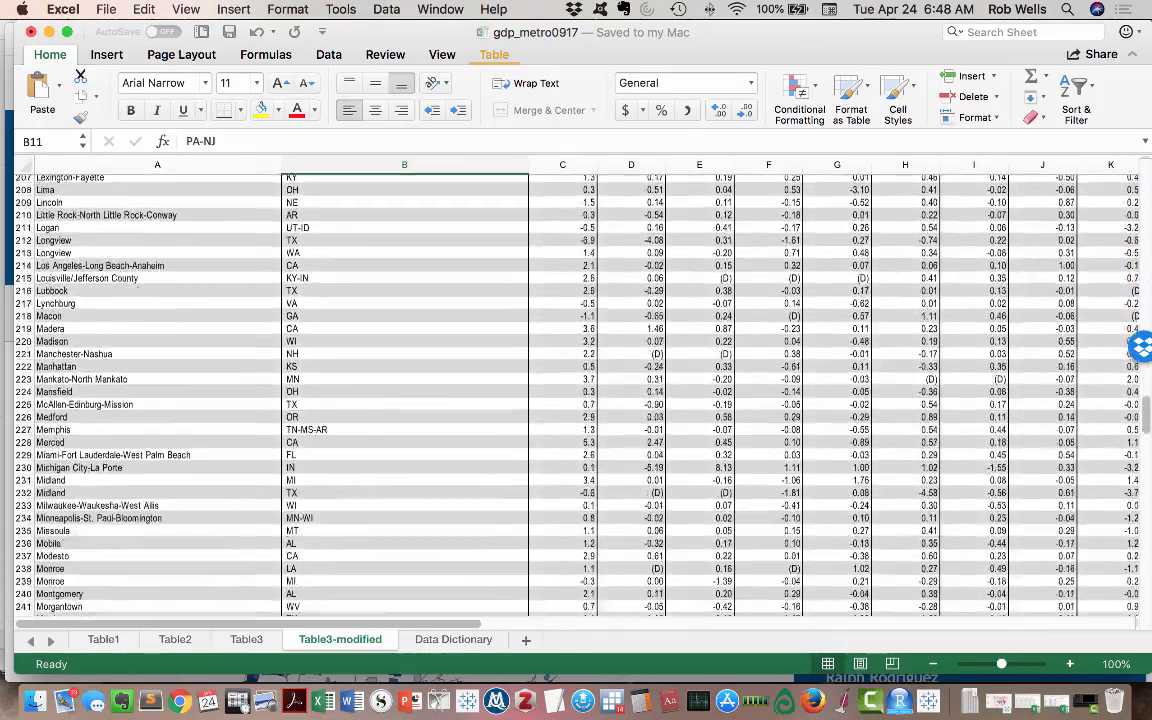
pyautogui.scroll(-18, 576, 395)
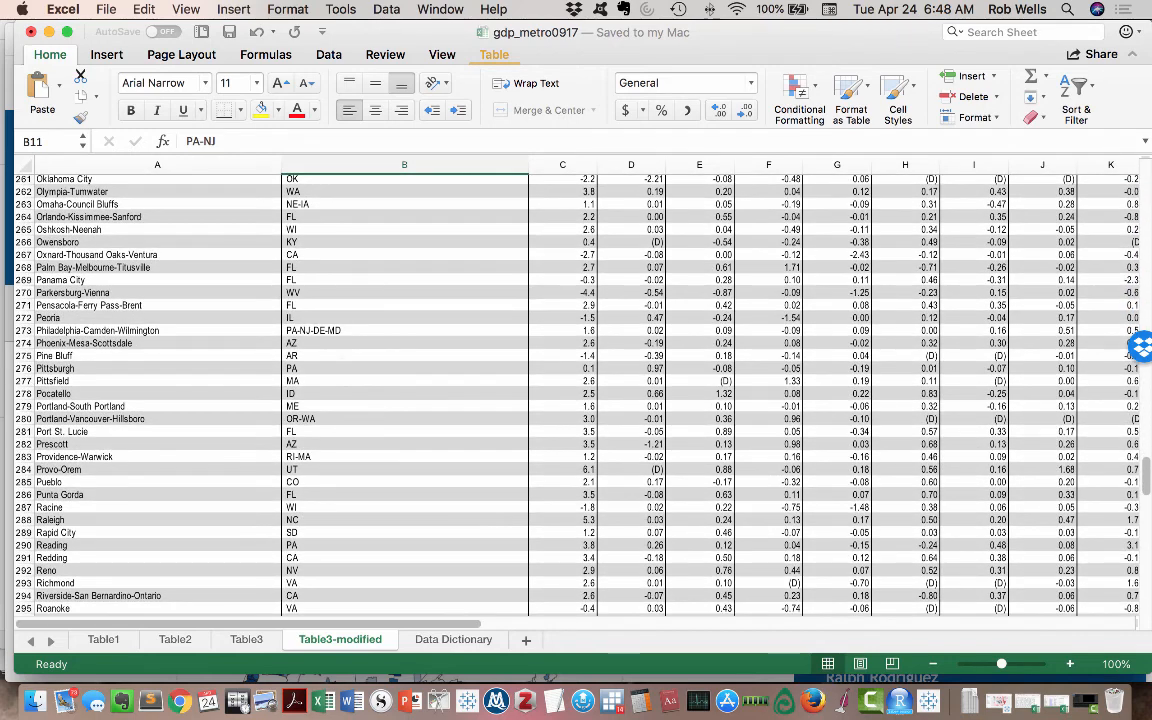
pyautogui.click(157, 330)
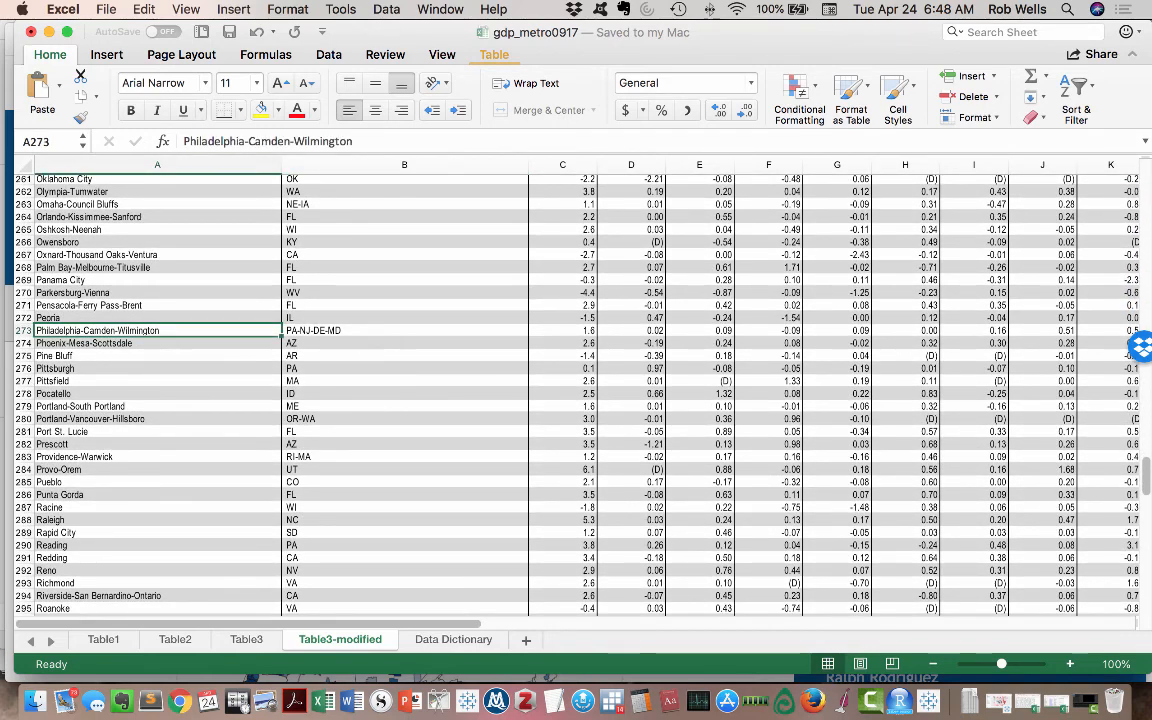
pyautogui.click(390, 331)
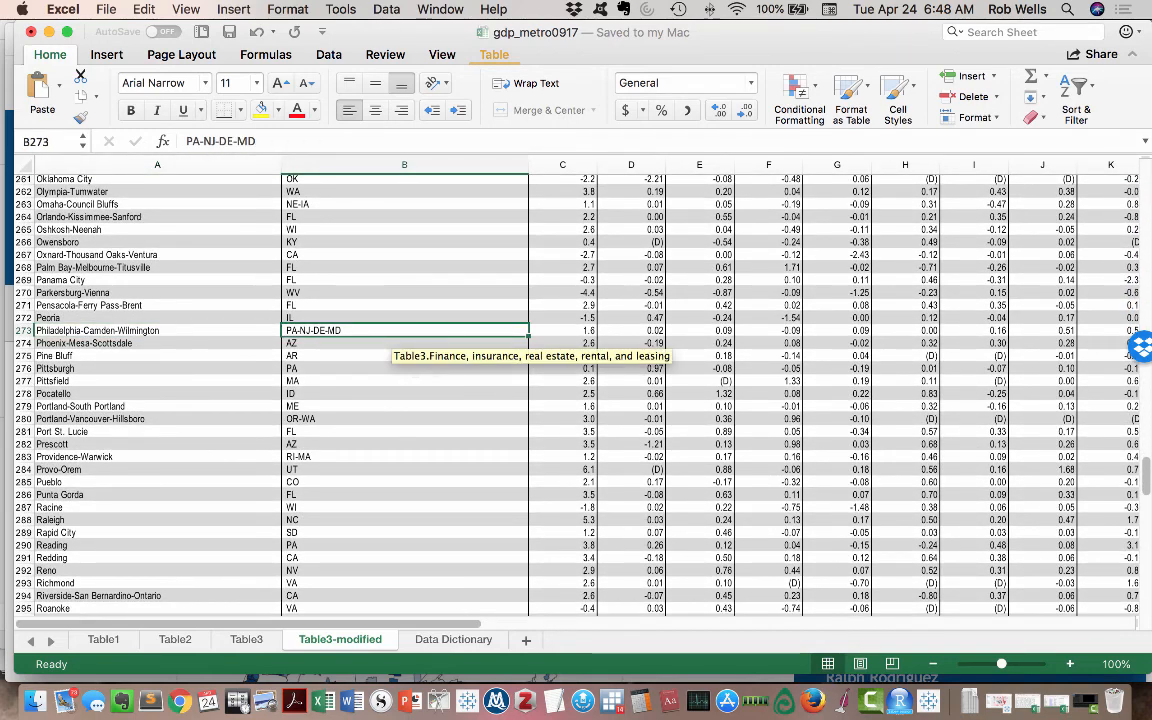
pyautogui.scroll(-20, 576, 395)
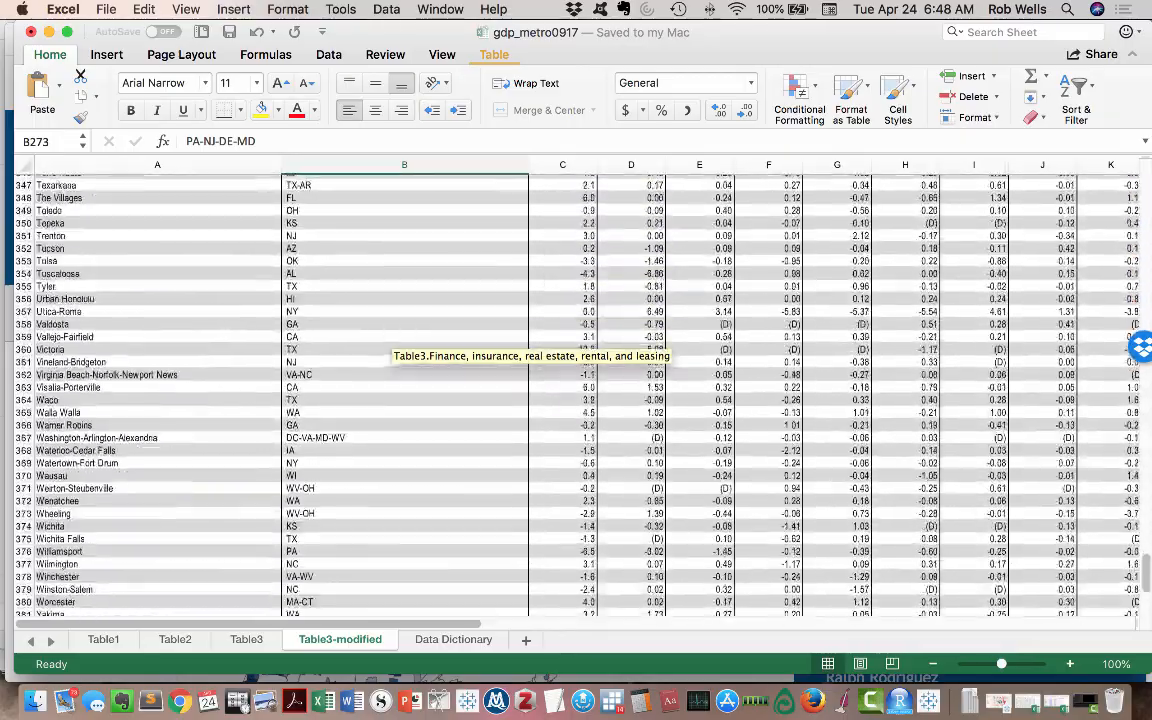
pyautogui.scroll(-7, 576, 395)
pyautogui.scroll(20, 576, 395)
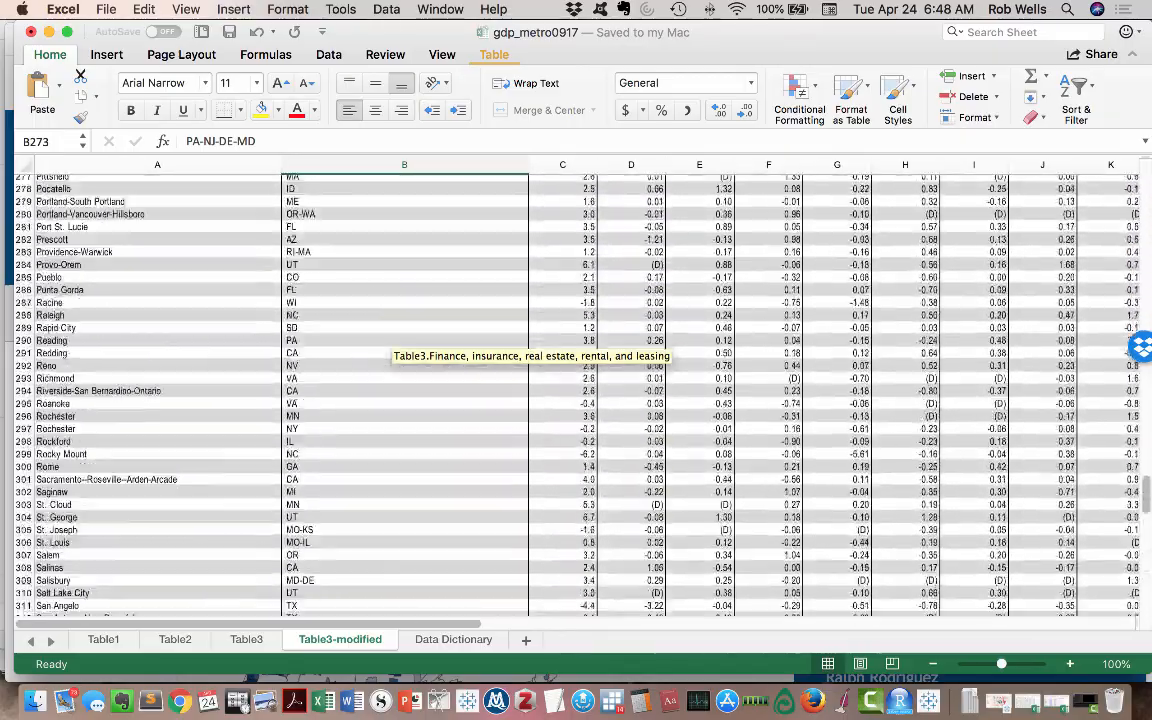
pyautogui.scroll(20, 576, 395)
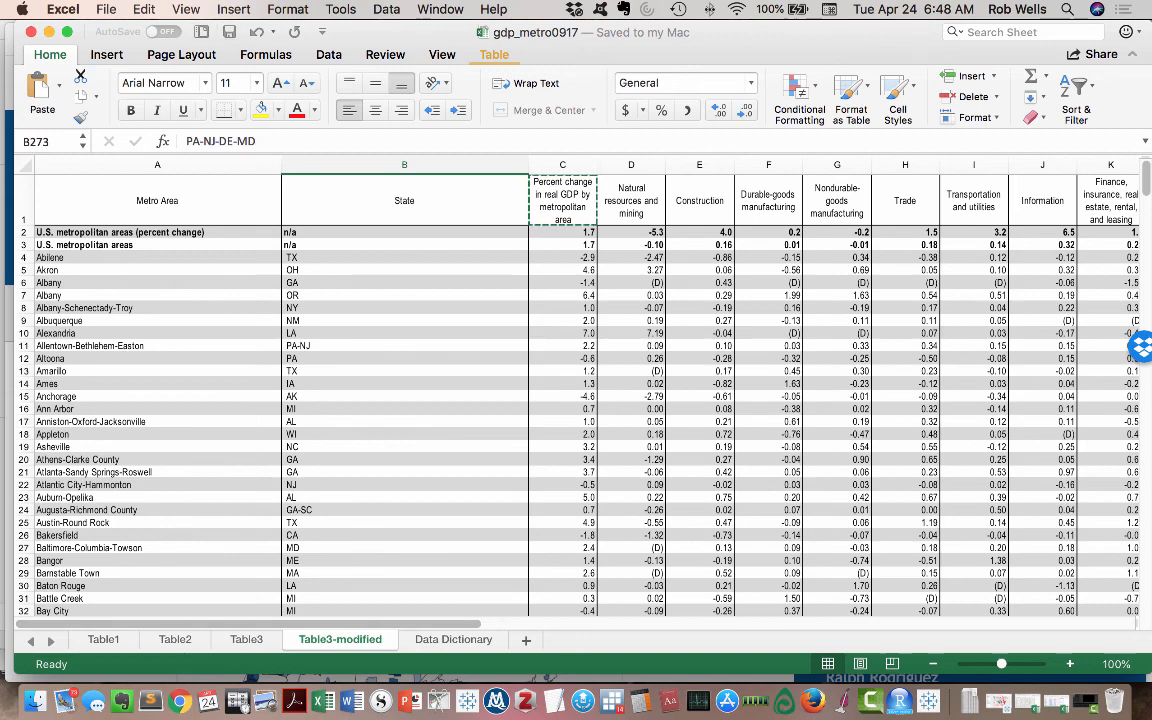
# - Copy the Table2 title "Table 2. Real Gross Domestic Product (GDP) by Metropolitan Area, 2011-2016" into cell A18 of the Data Dictionary sheet
pyautogui.click(175, 640)
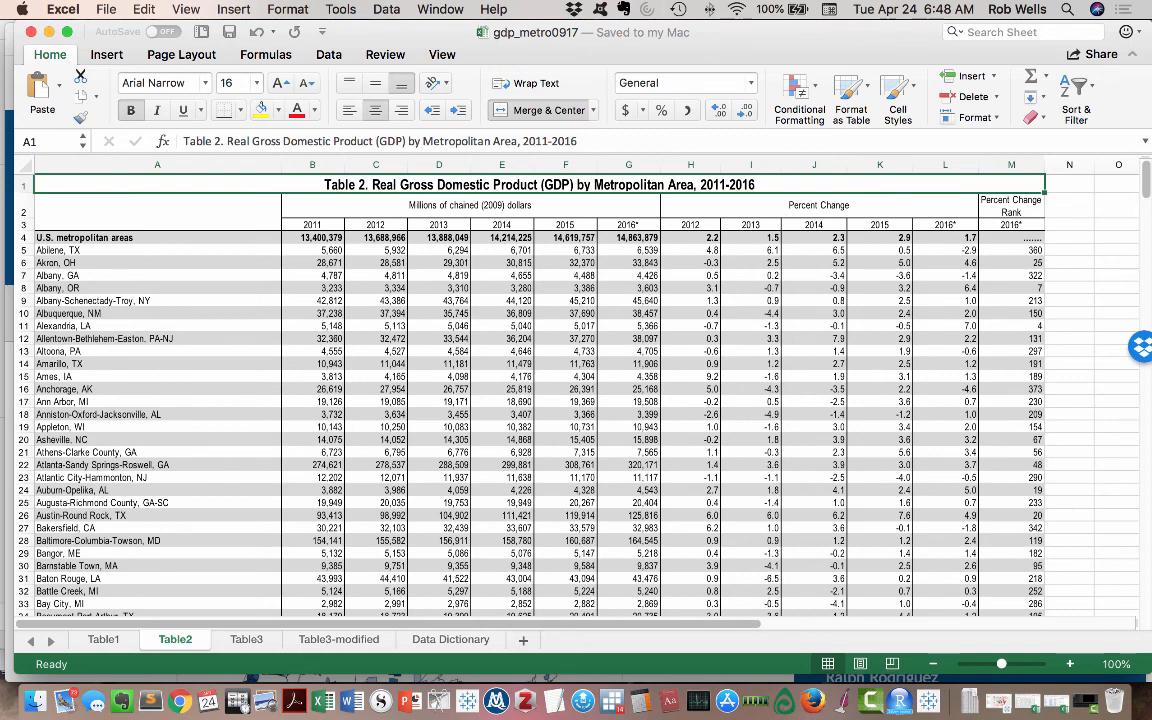
pyautogui.moveTo(183, 141); pyautogui.dragTo(577, 141)
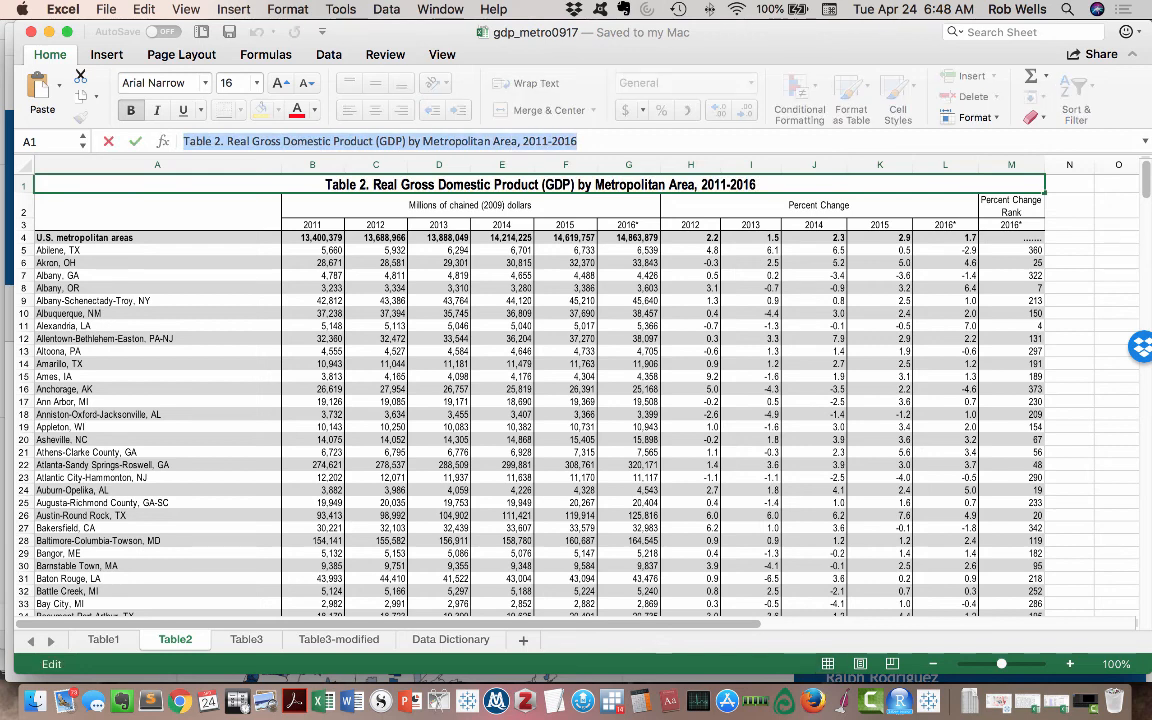
pyautogui.click(451, 640)
pyautogui.click(36, 412)
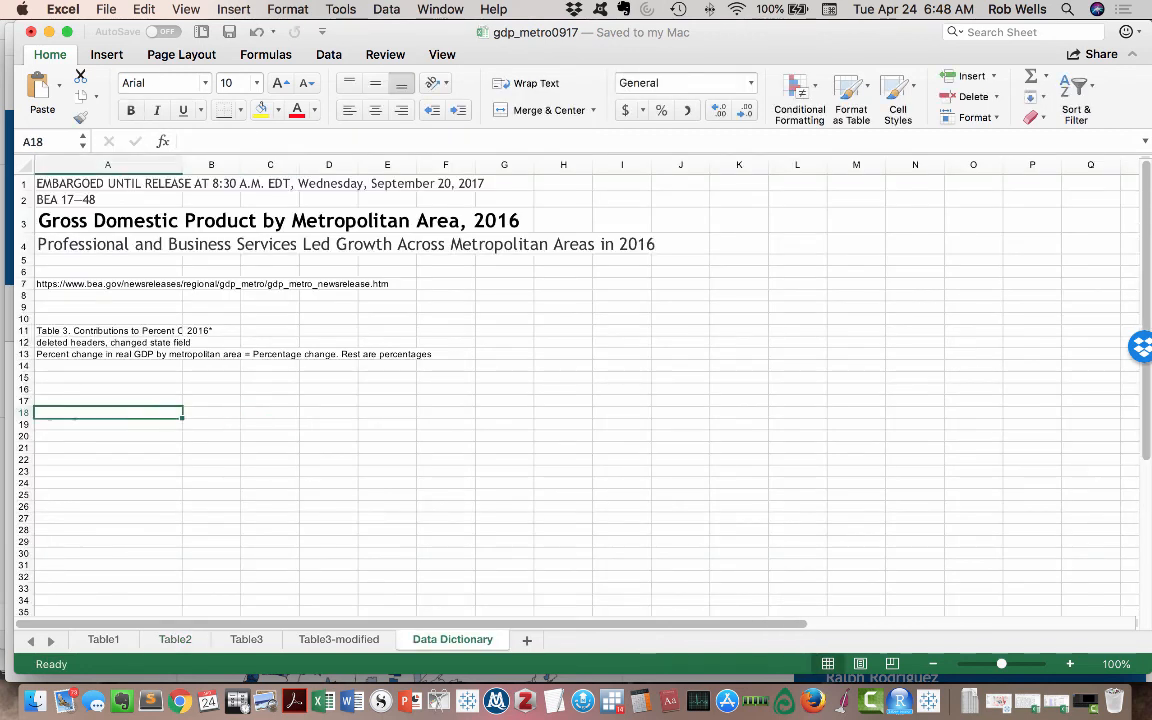
pyautogui.write('Table 2. Real Gross Domestic Product (GDP) by Metropolitan Area\t2011-2016')
pyautogui.press('Return')
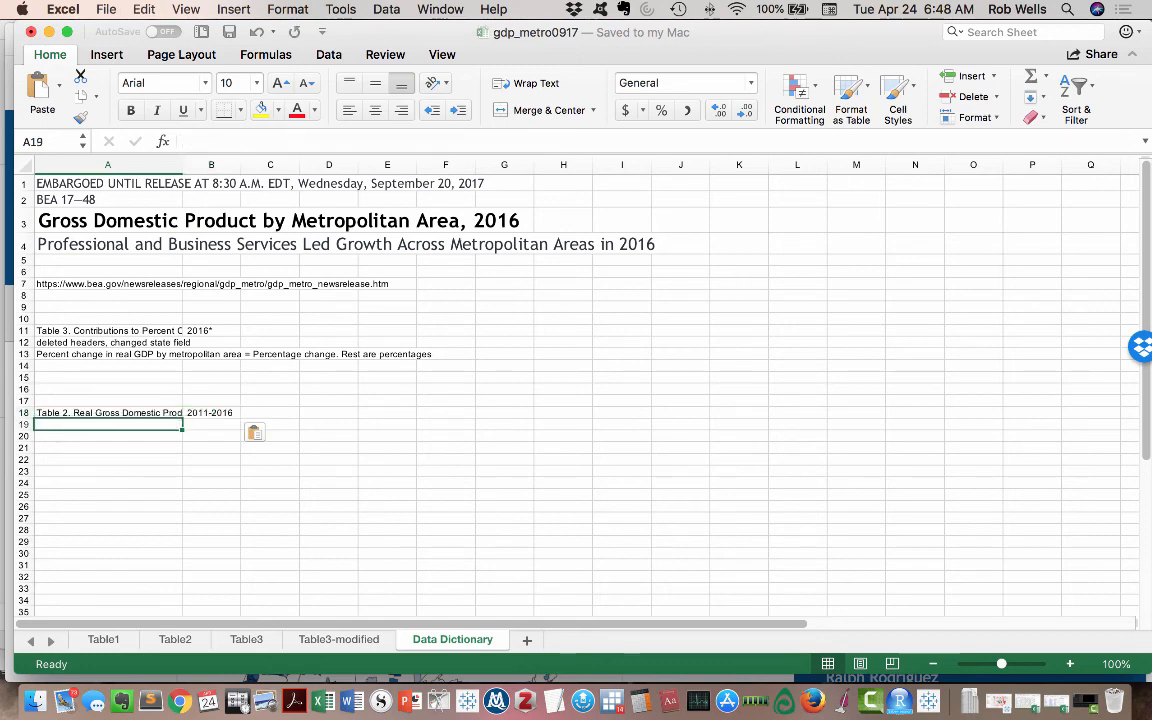
# - Enter the note "Modified headers" in cell A19, below the Table 2 title in the data dictionary
pyautogui.write('Mod')
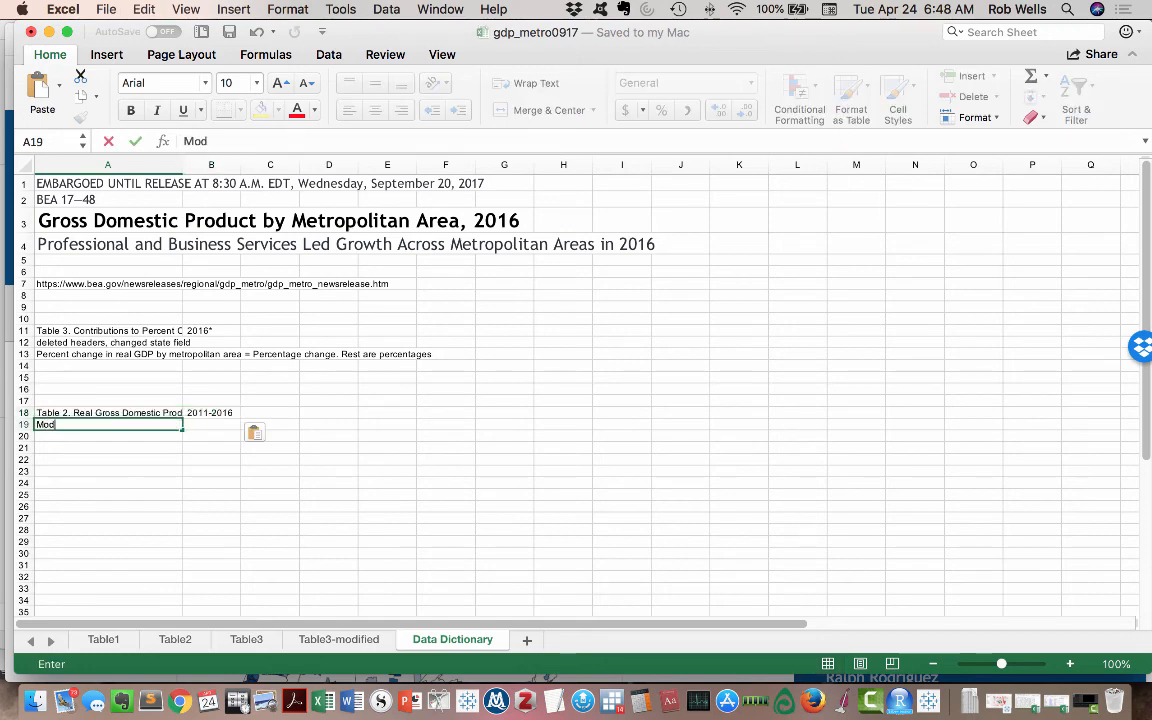
pyautogui.write('ified head')
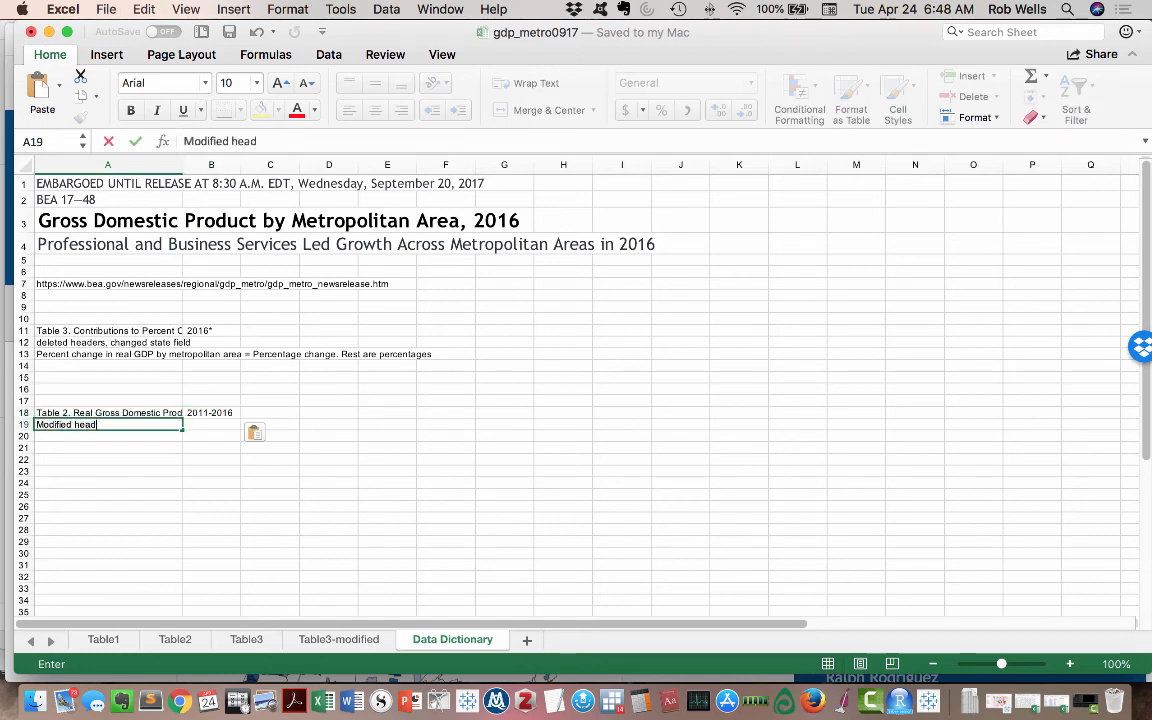
pyautogui.write('ers')
pyautogui.press('Return')
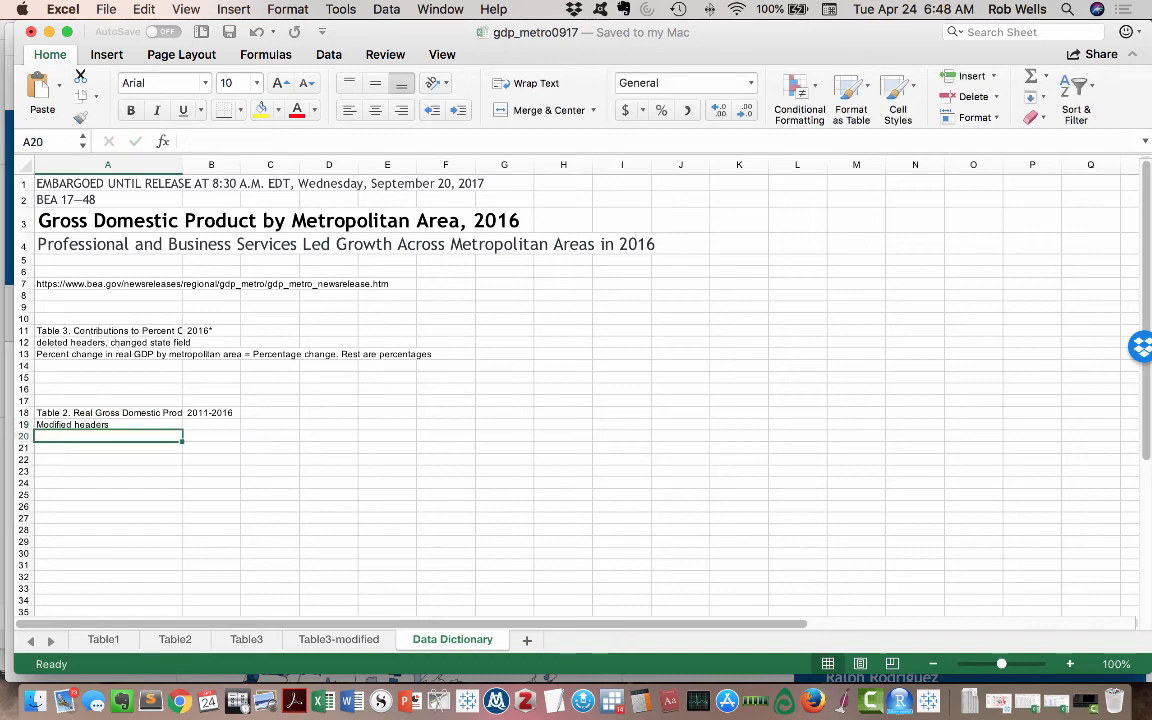
# - Copy Table2's "Millions of chained (2009) dollars" and "Percent Change" headings into row 20 of the Data Dictionary sheet and save the workbook
pyautogui.click(175, 639)
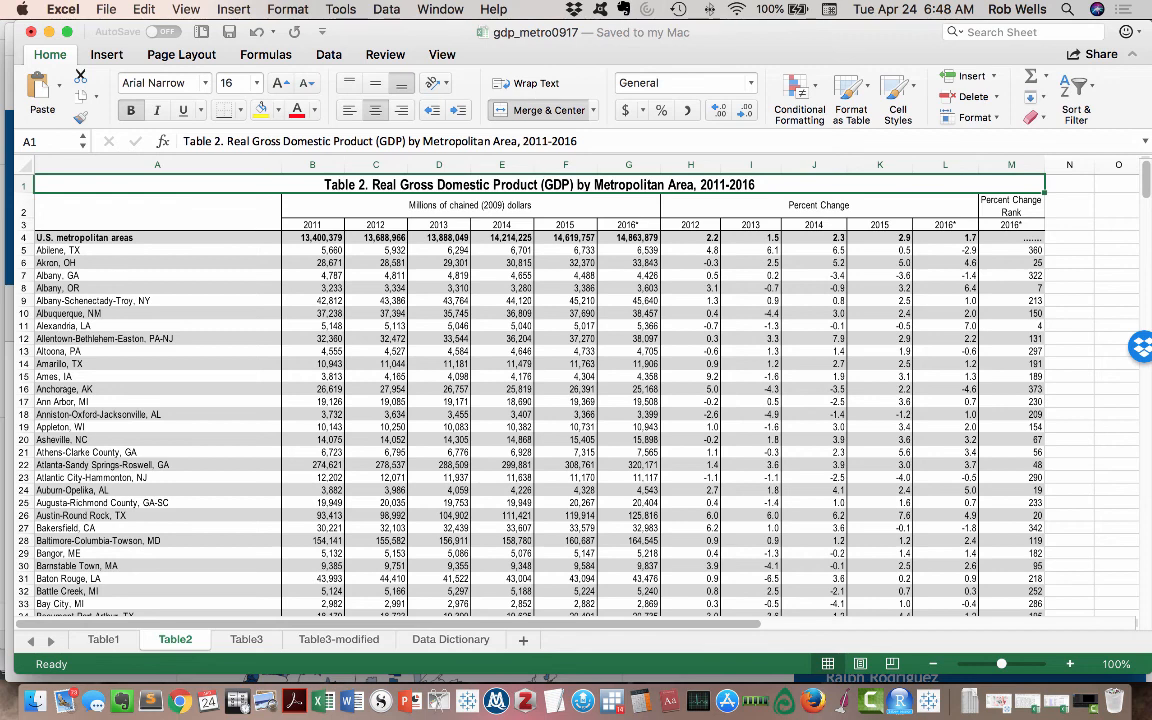
pyautogui.click(470, 205)
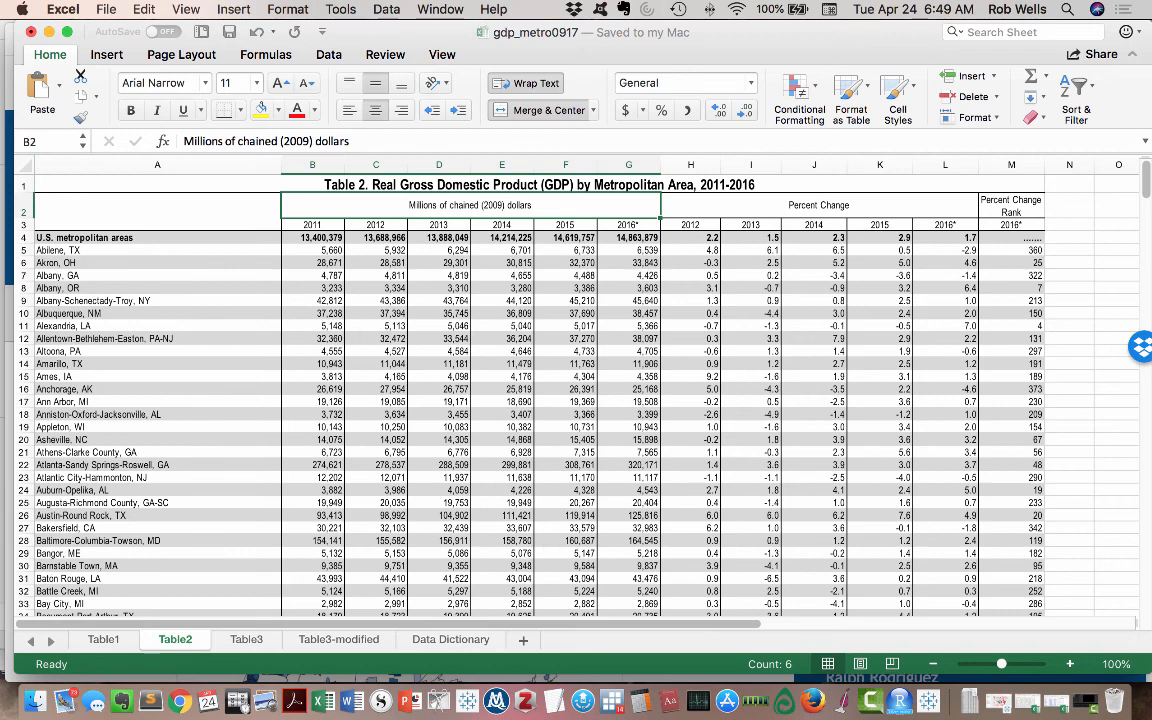
pyautogui.hotkey('shift', 'Right')
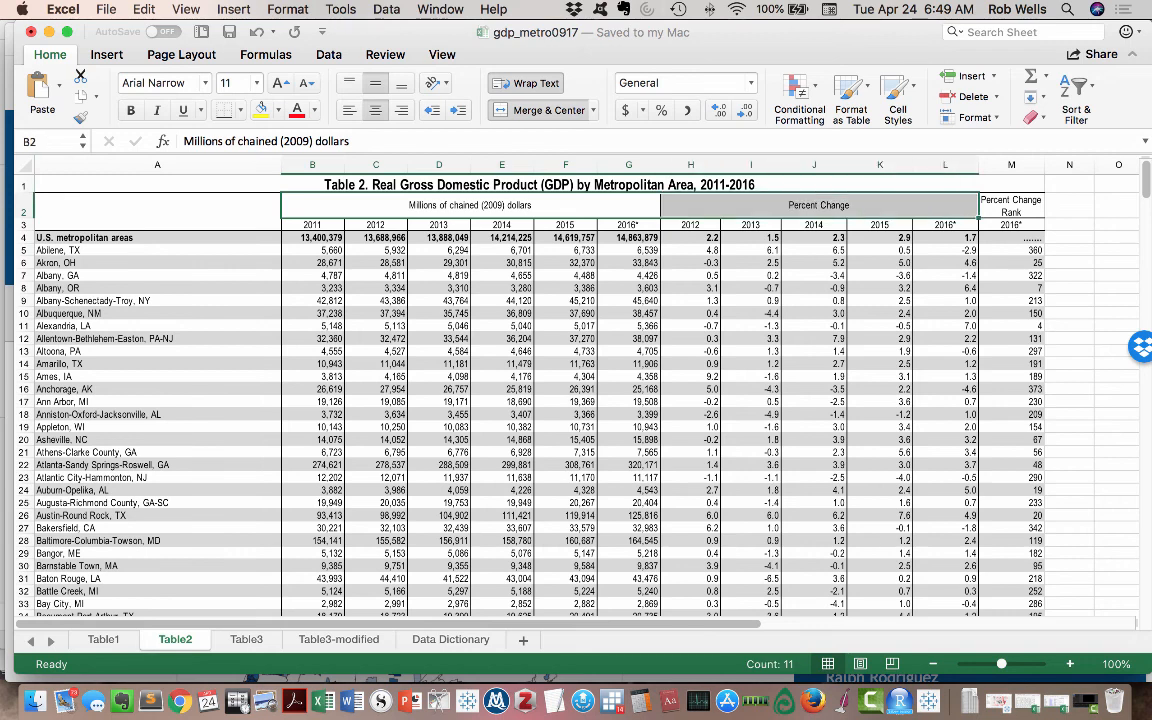
pyautogui.press('super+c')
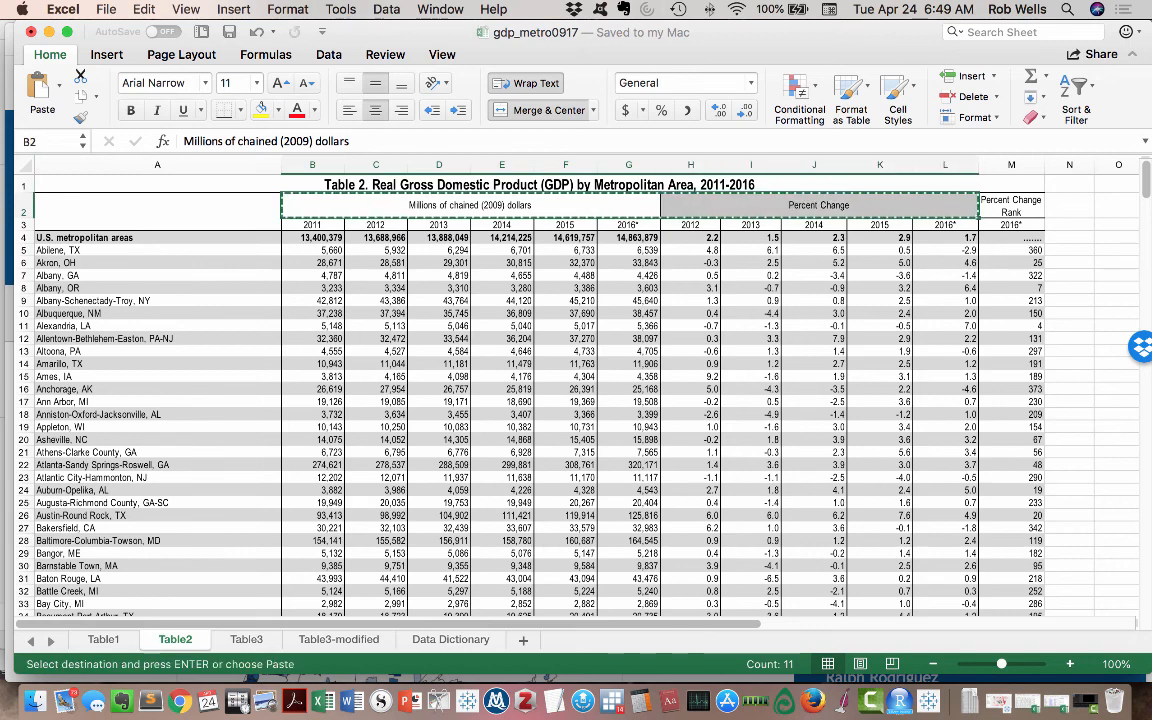
pyautogui.click(452, 640)
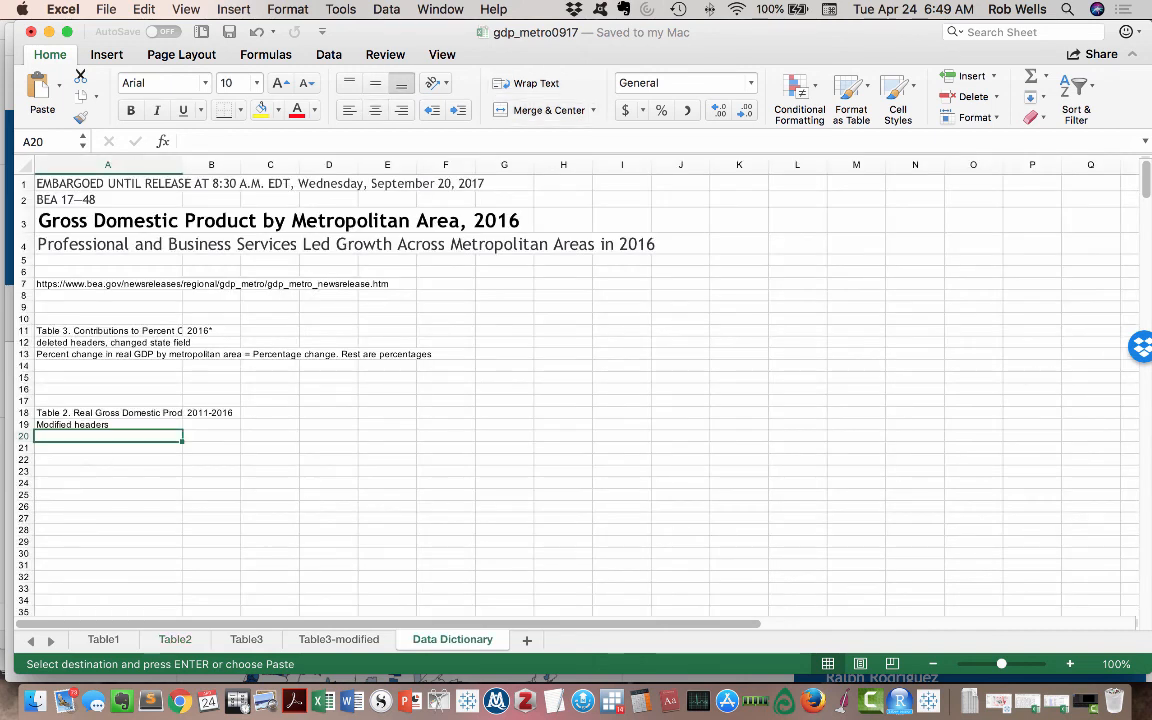
pyautogui.press('super+v')
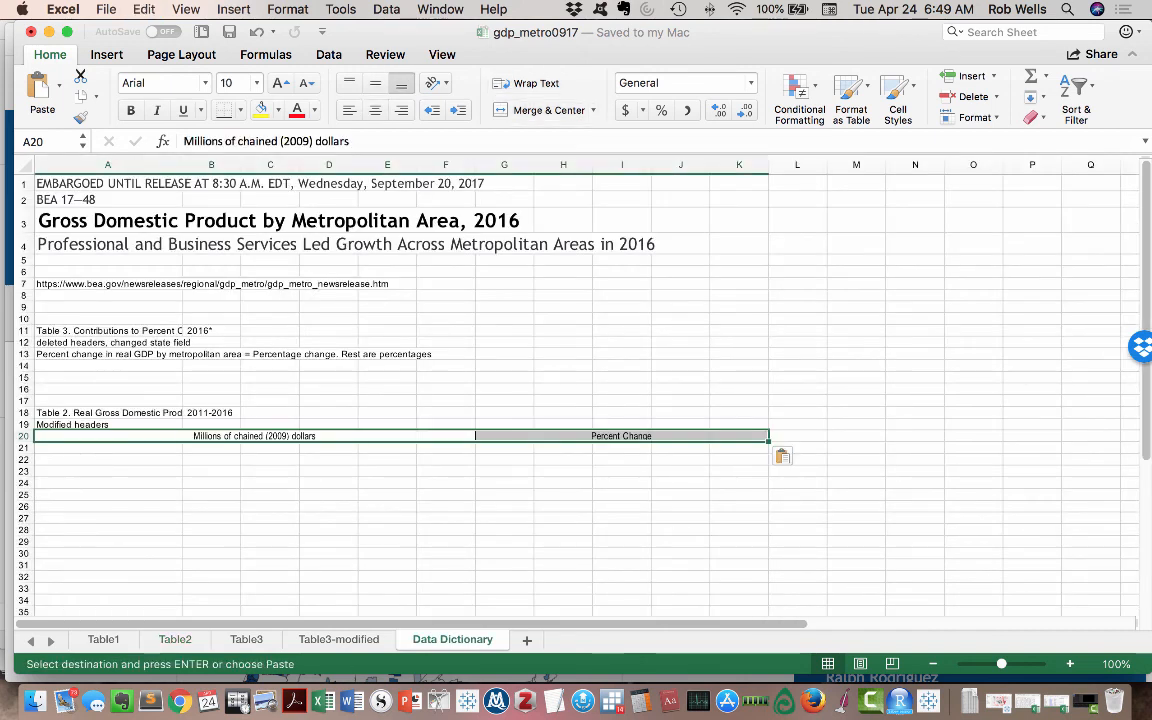
pyautogui.click(211, 495)
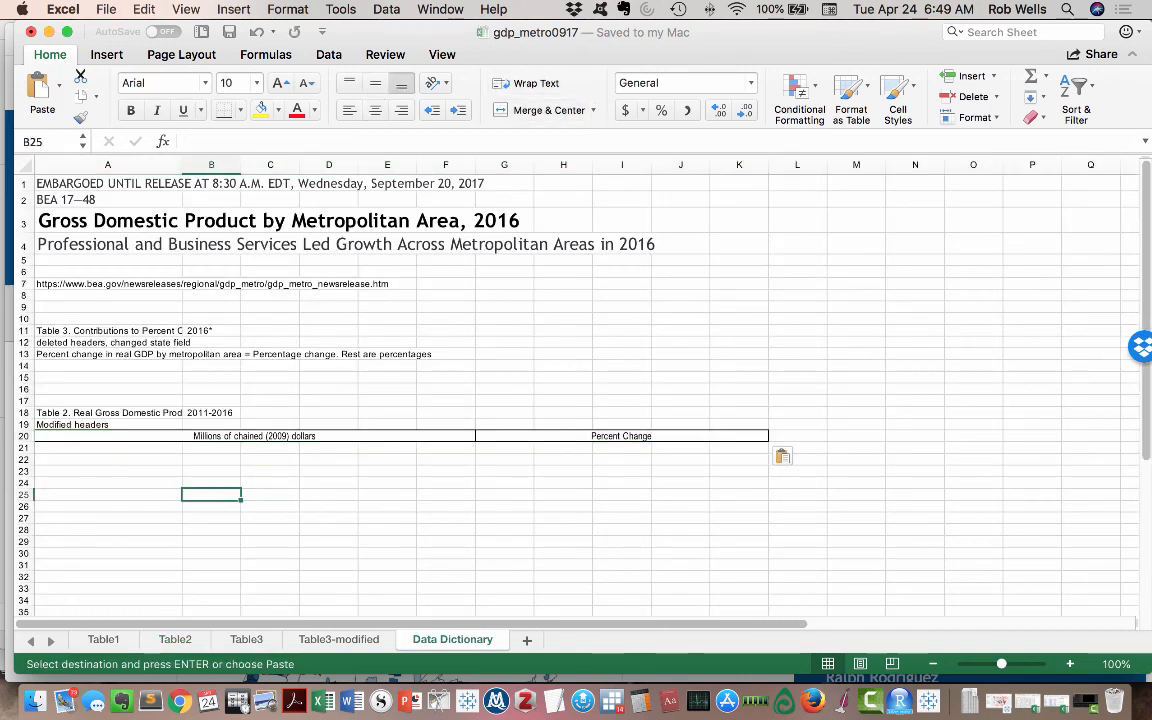
pyautogui.click(229, 32)
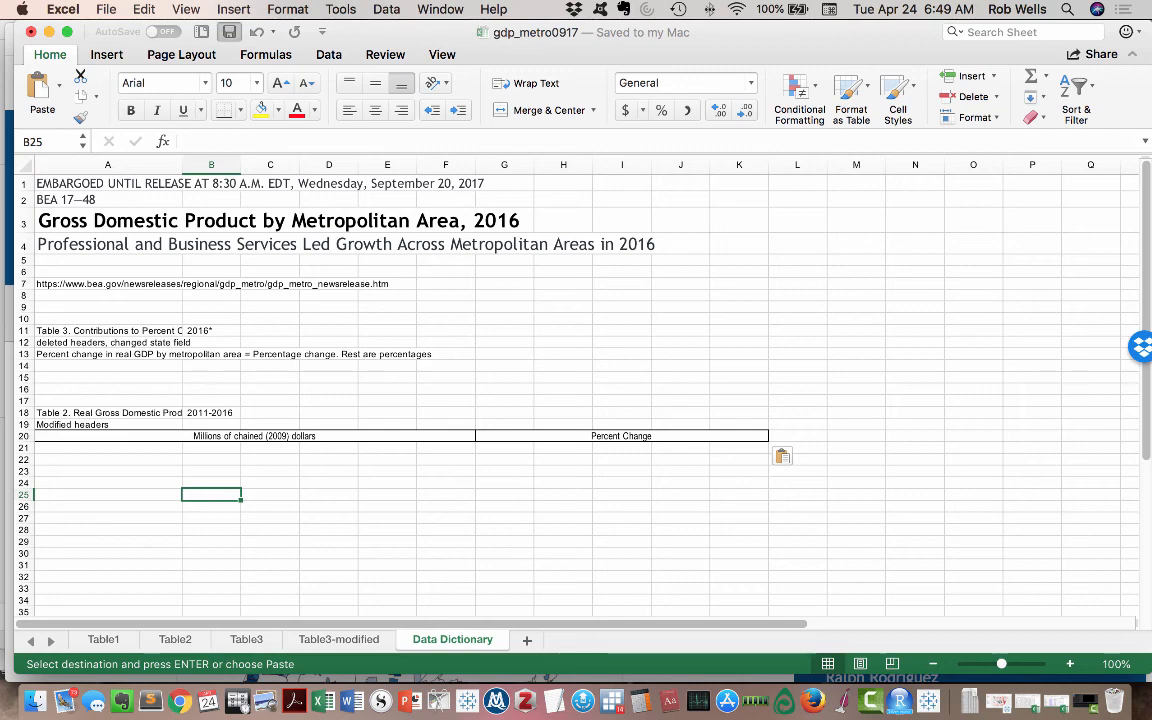
# - Create a copy of the Table2 sheet in the same workbook, placed before Table1
pyautogui.click(175, 639)
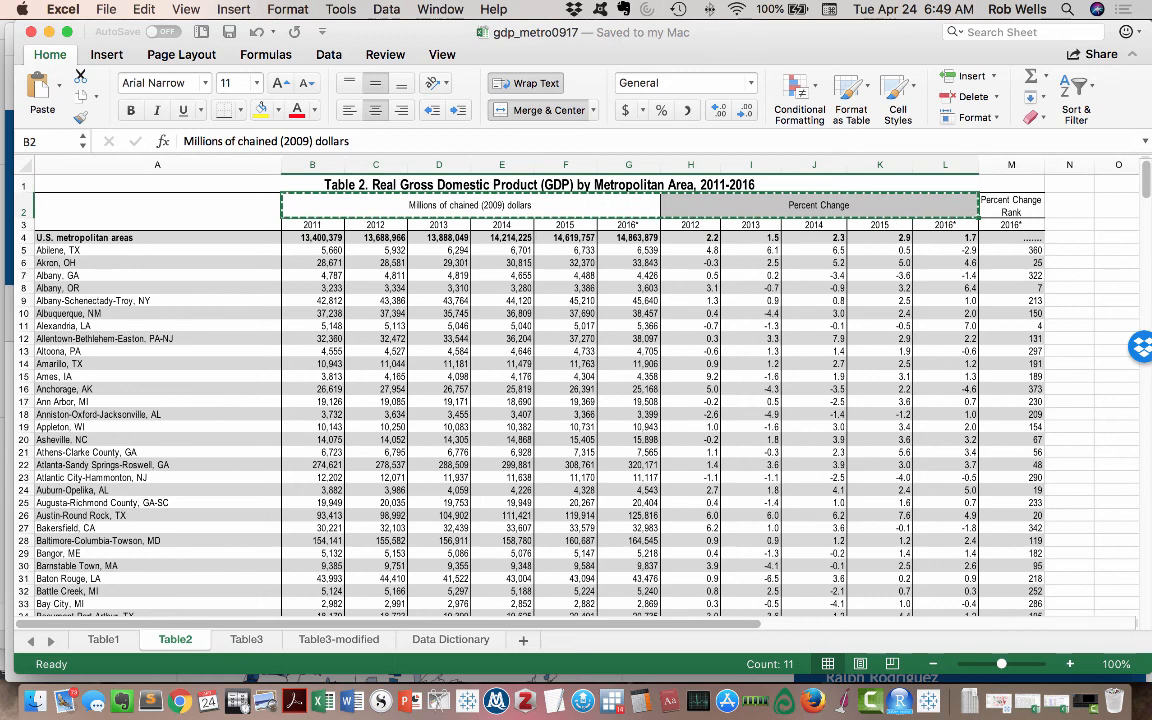
pyautogui.rightClick(185, 639)
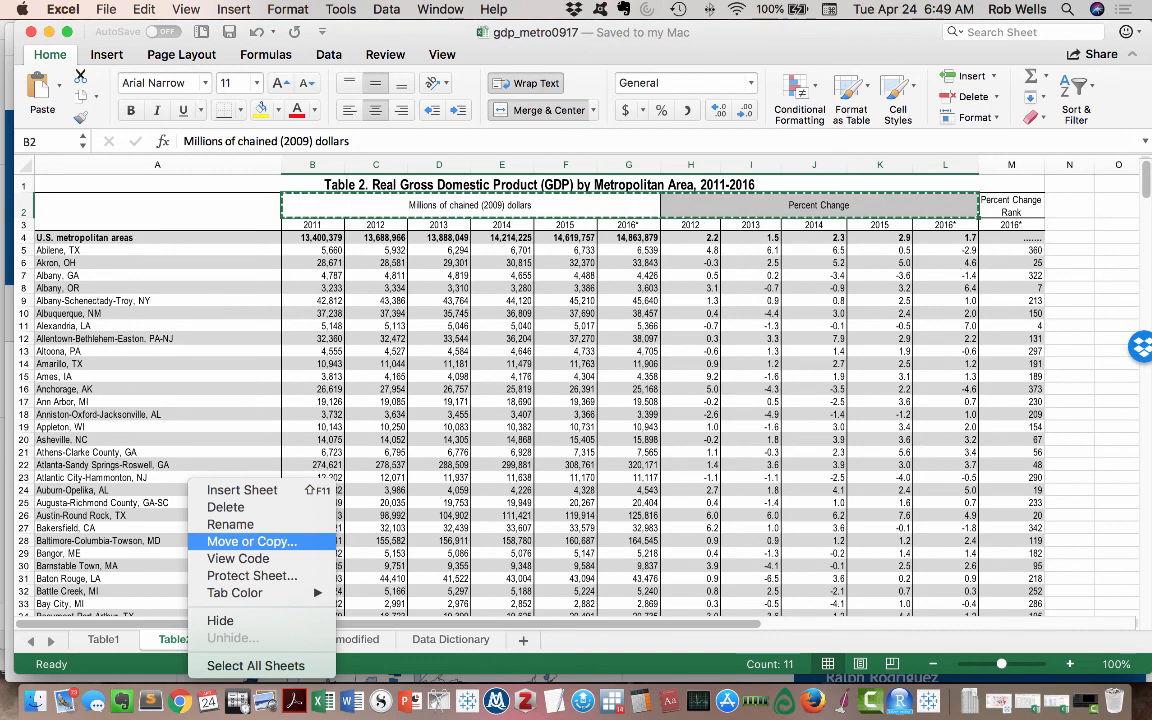
pyautogui.click(252, 541)
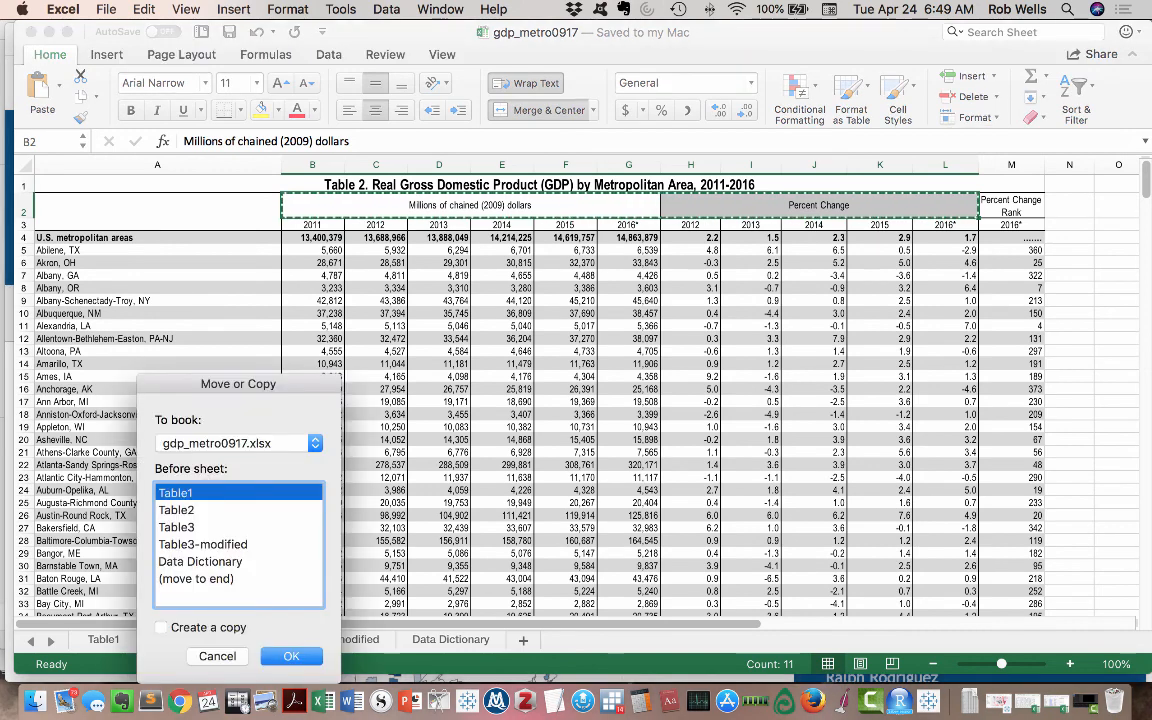
pyautogui.click(161, 627)
pyautogui.click(291, 656)
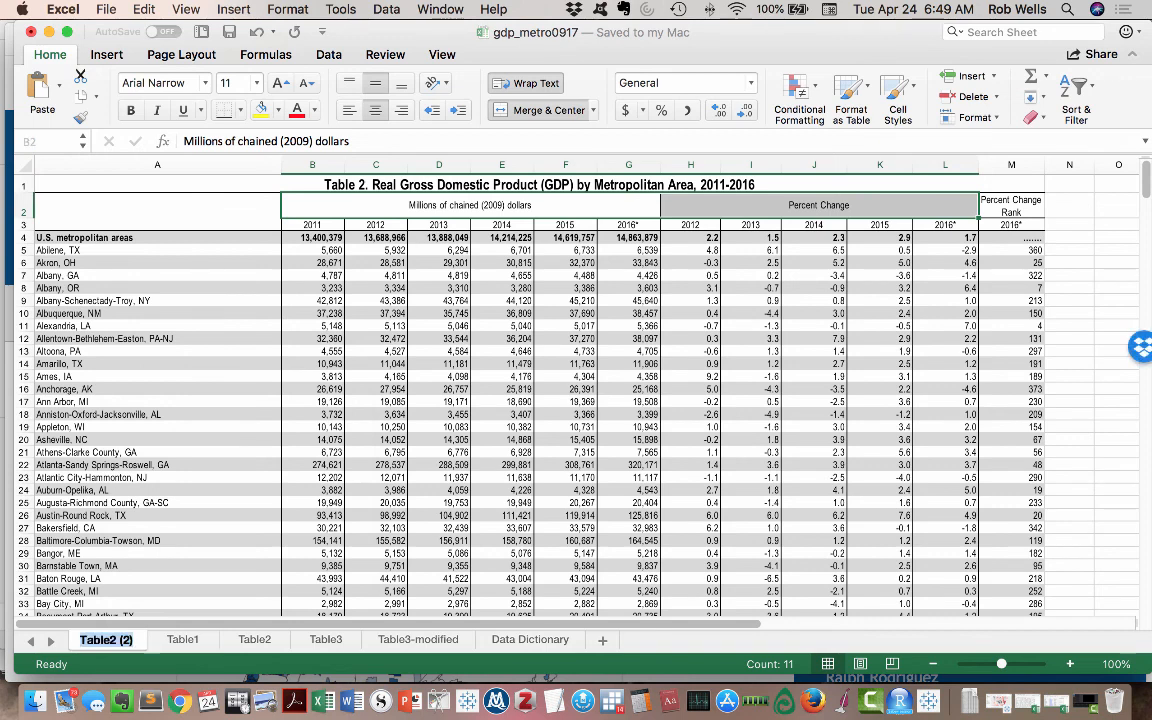
# - Rename the copied Table2 sheet as "Table2-modified"
pyautogui.doubleClick(113, 639)
pyautogui.write('-mod')
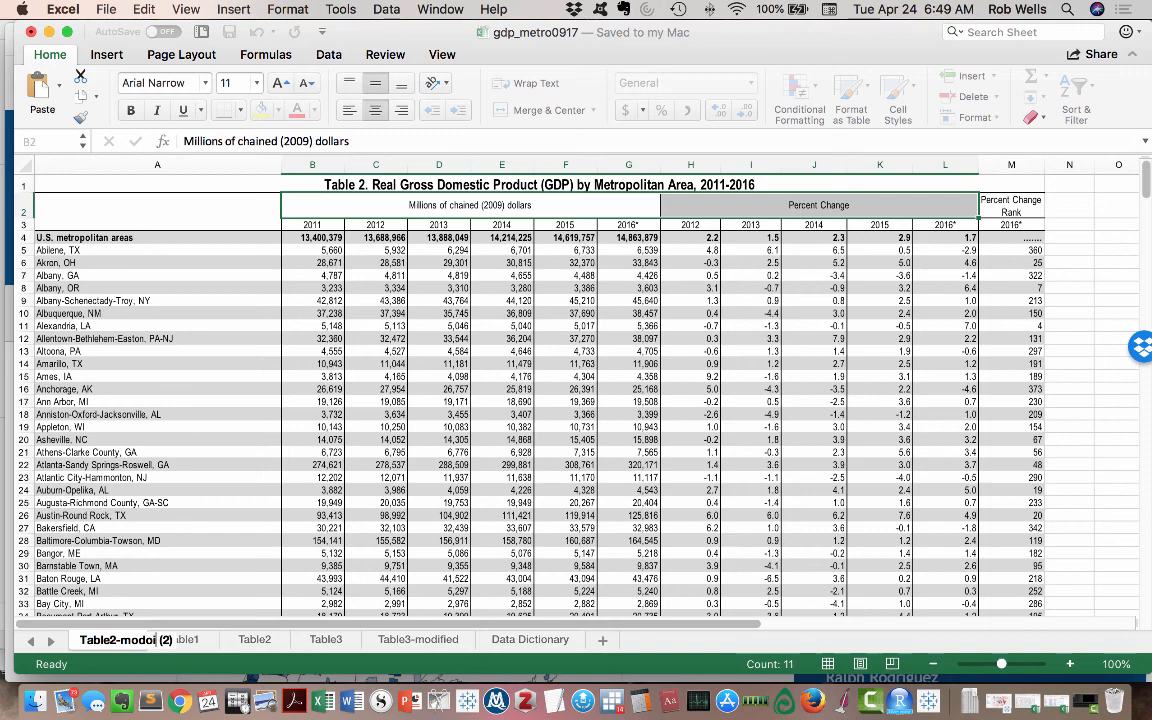
pyautogui.write('ified')
pyautogui.press('Delete')
pyautogui.press('Delete')
pyautogui.press('Delete')
pyautogui.press('Delete')
pyautogui.press('Return')
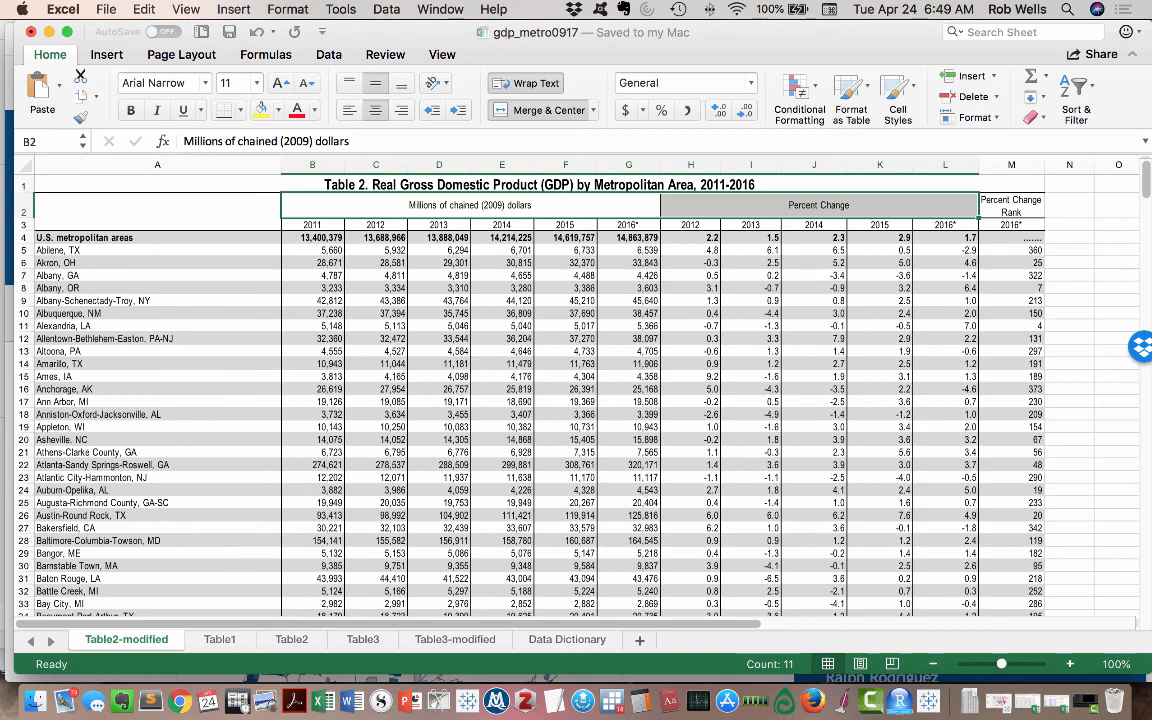
# - Unmerge the merged title and header cells in rows 1 to 3 of the Table2-modified sheet
pyautogui.click(629, 165)
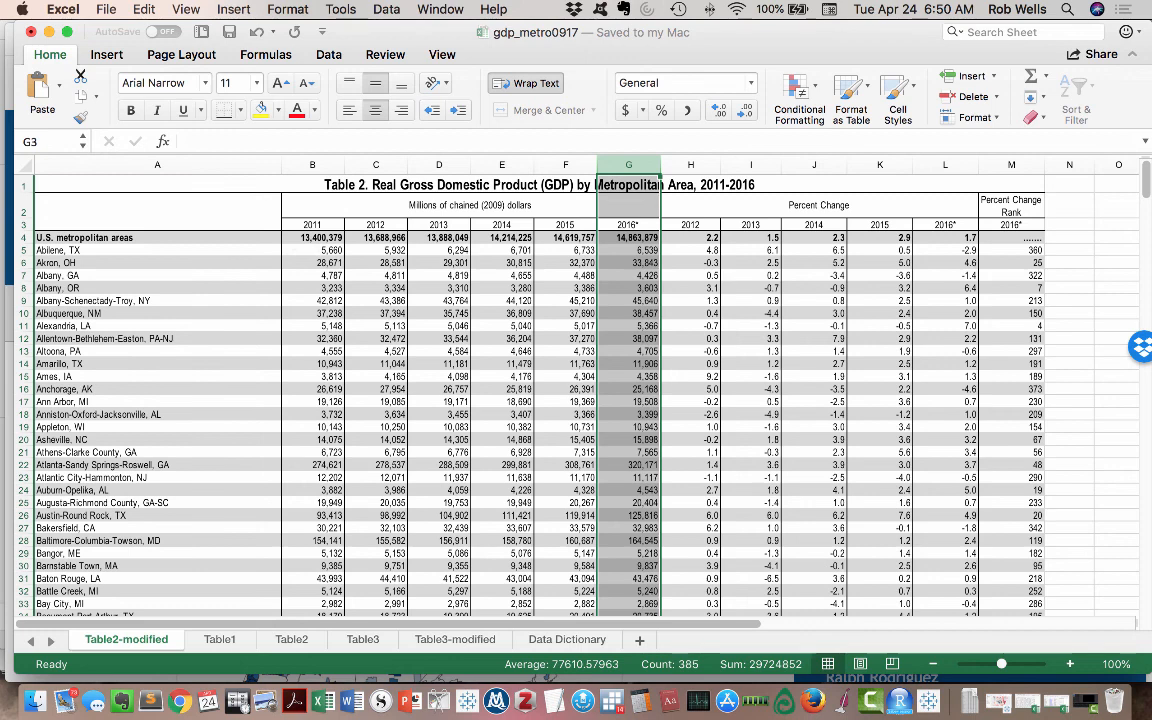
pyautogui.click(597, 184)
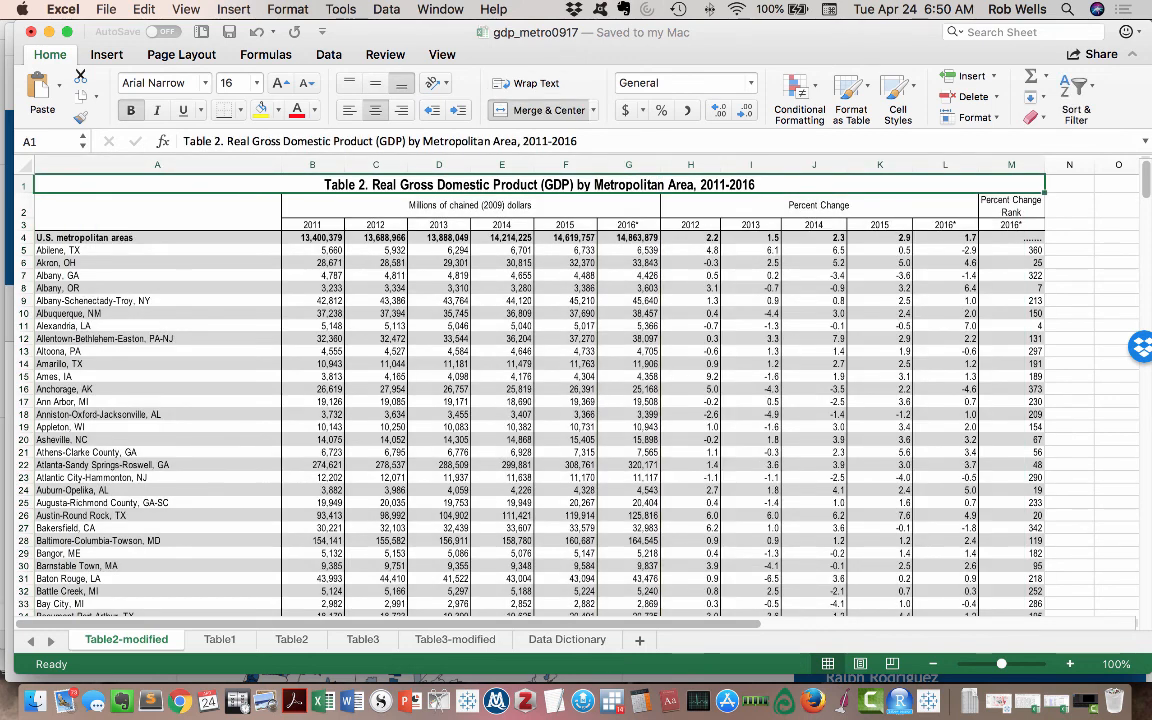
pyautogui.moveTo(597, 184); pyautogui.dragTo(597, 225)
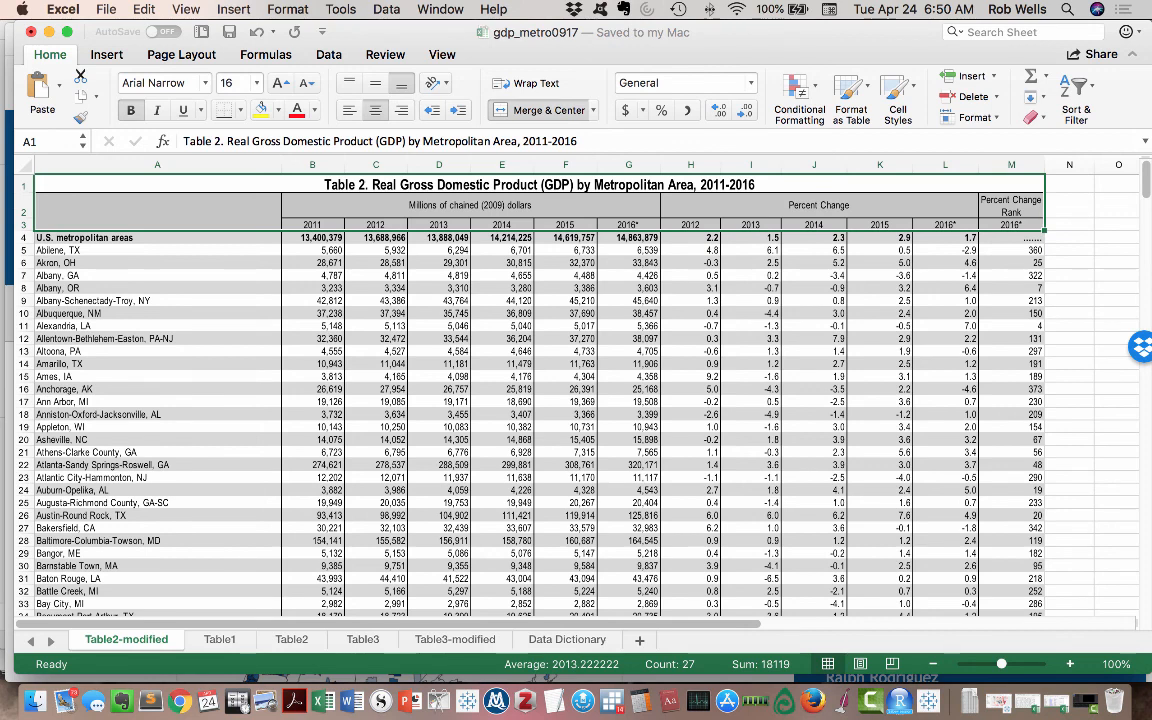
pyautogui.click(592, 110)
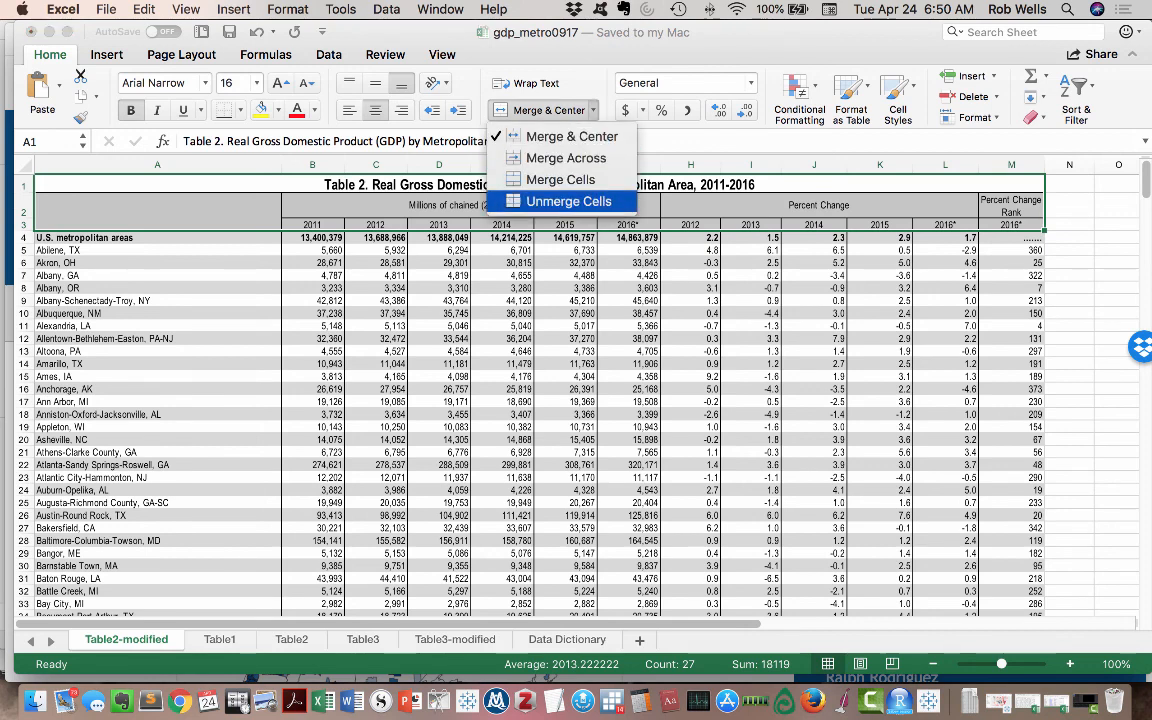
pyautogui.click(560, 195)
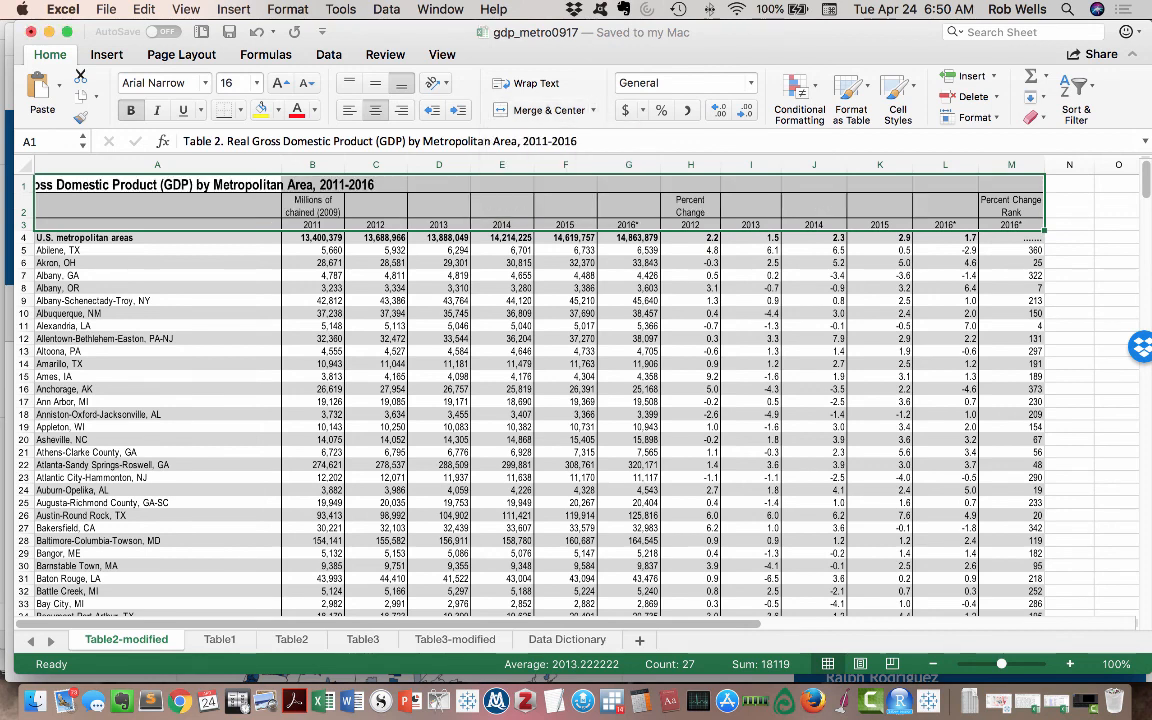
# - Change the 2012 percent change header in cell H3 to "2012-%chg" and copy the "-%chg" suffix
pyautogui.click(691, 225)
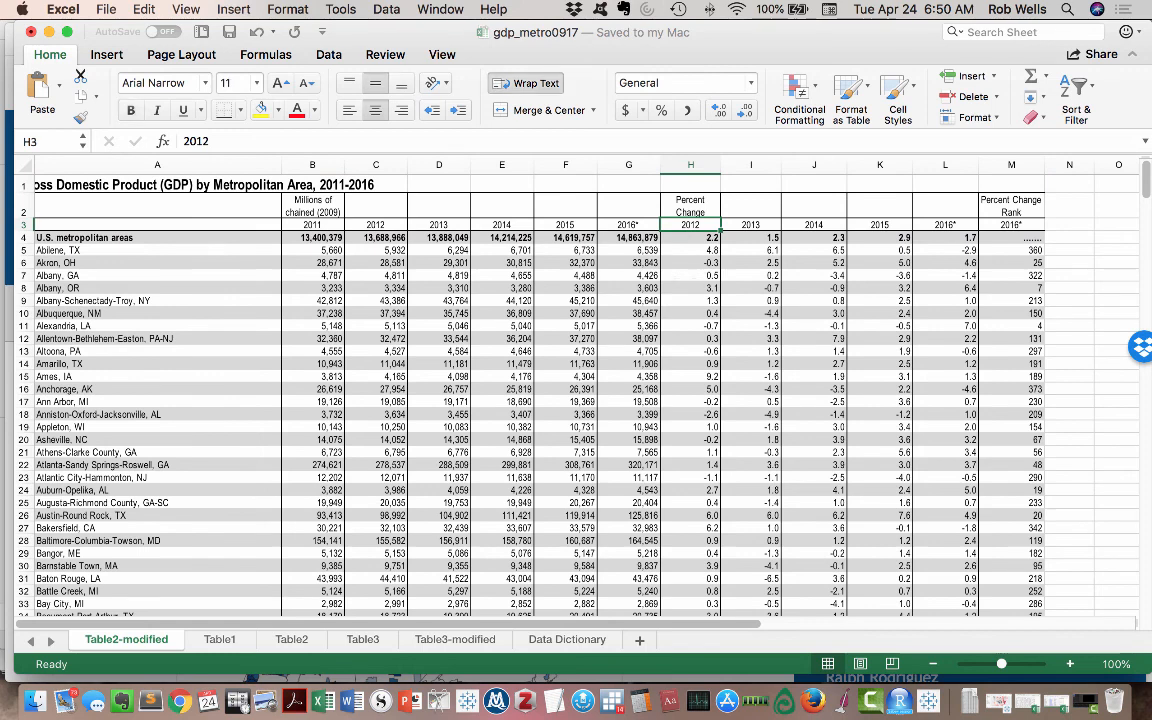
pyautogui.click(211, 142)
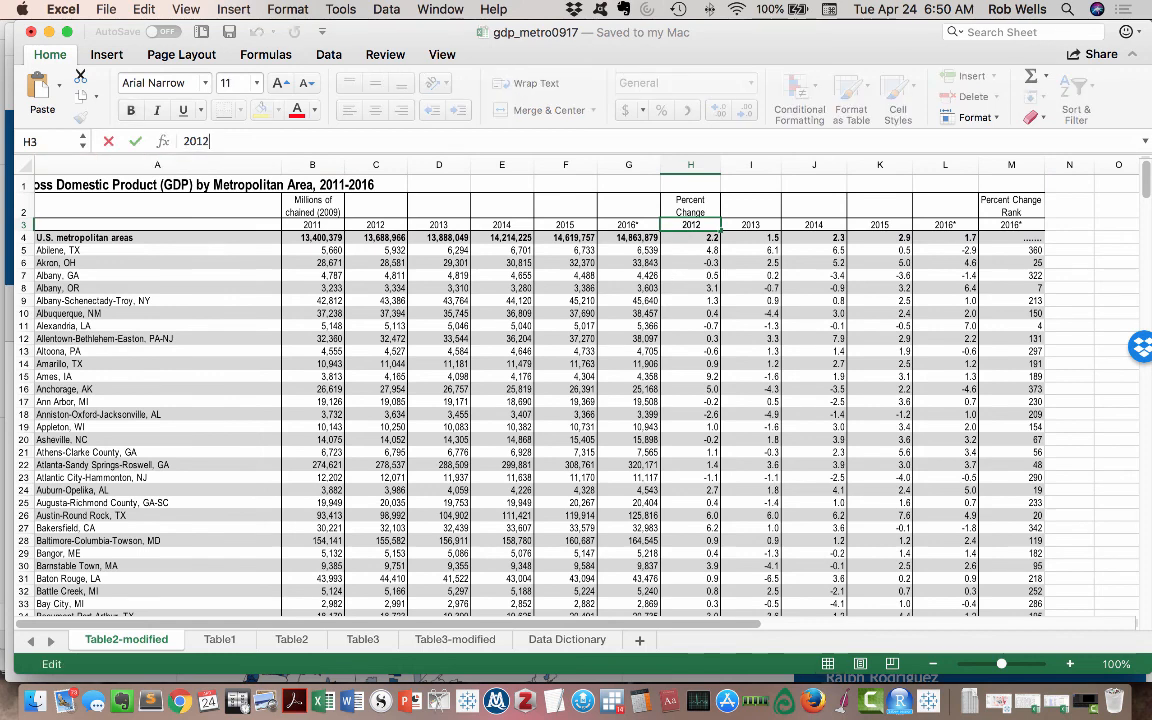
pyautogui.write('-%')
pyautogui.hotkey('shift', 'Left')
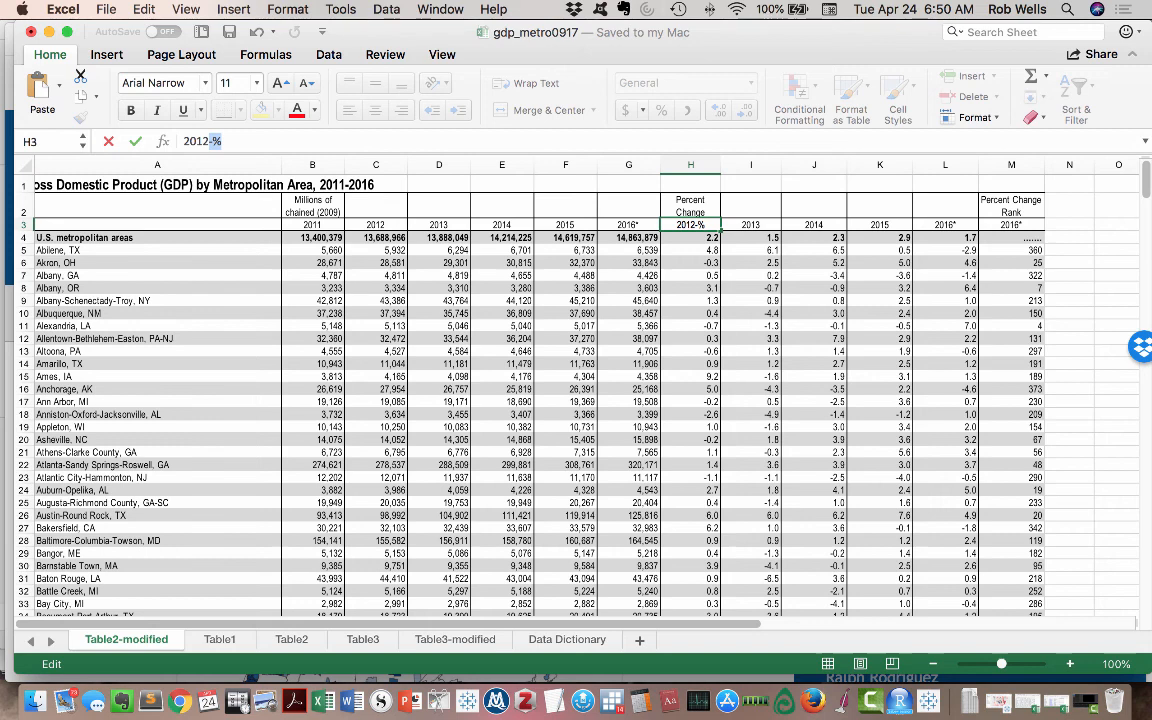
pyautogui.press('Right')
pyautogui.write('chg')
pyautogui.hotkey('shift', 'Left')
pyautogui.hotkey('shift', 'Left')
pyautogui.hotkey('shift', 'Left')
pyautogui.hotkey('shift', 'Left')
pyautogui.hotkey('shift', 'Left')
pyautogui.press('super+c')
pyautogui.press('Tab')
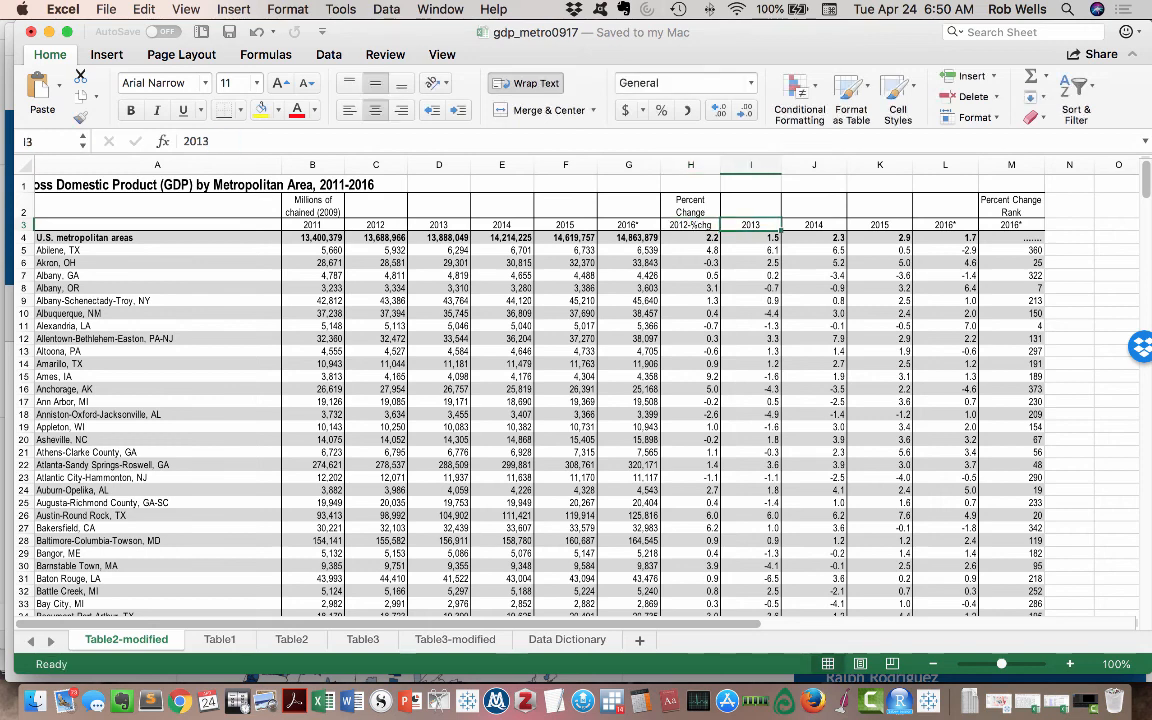
# - Append the copied suffix to the headers in I3 and J3 so they read "2013-%chg" and "2014-%chg"
pyautogui.click(214, 141)
pyautogui.press('super+v')
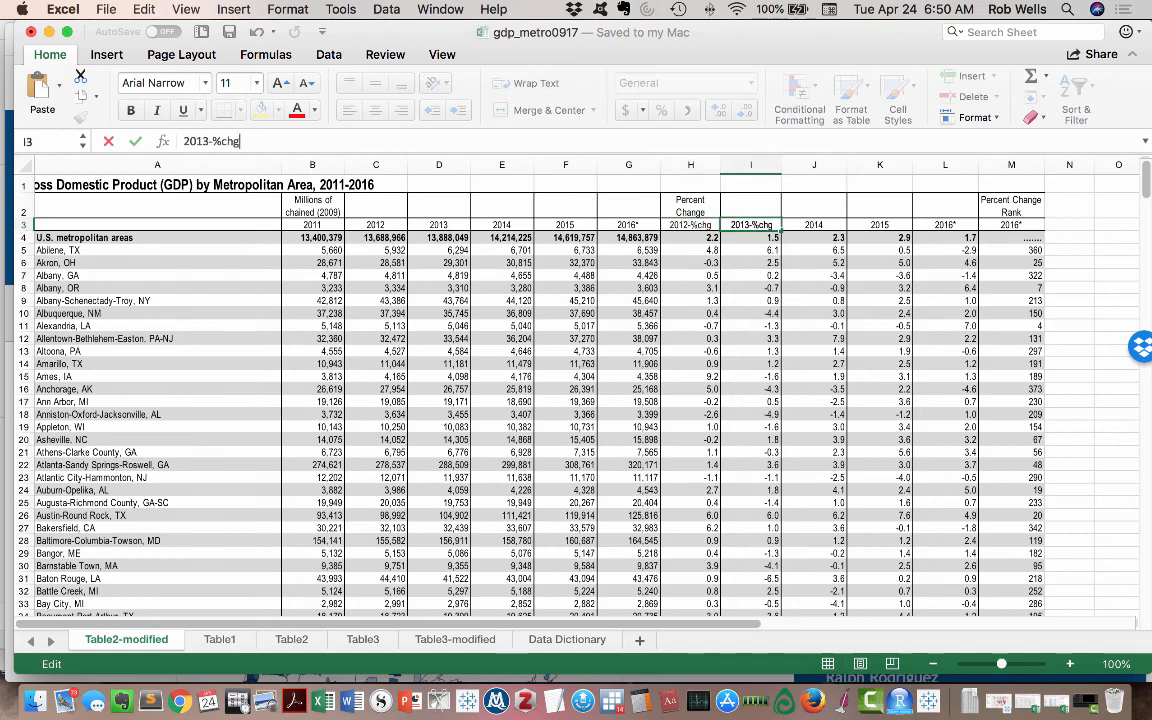
pyautogui.press('Tab')
pyautogui.click(214, 141)
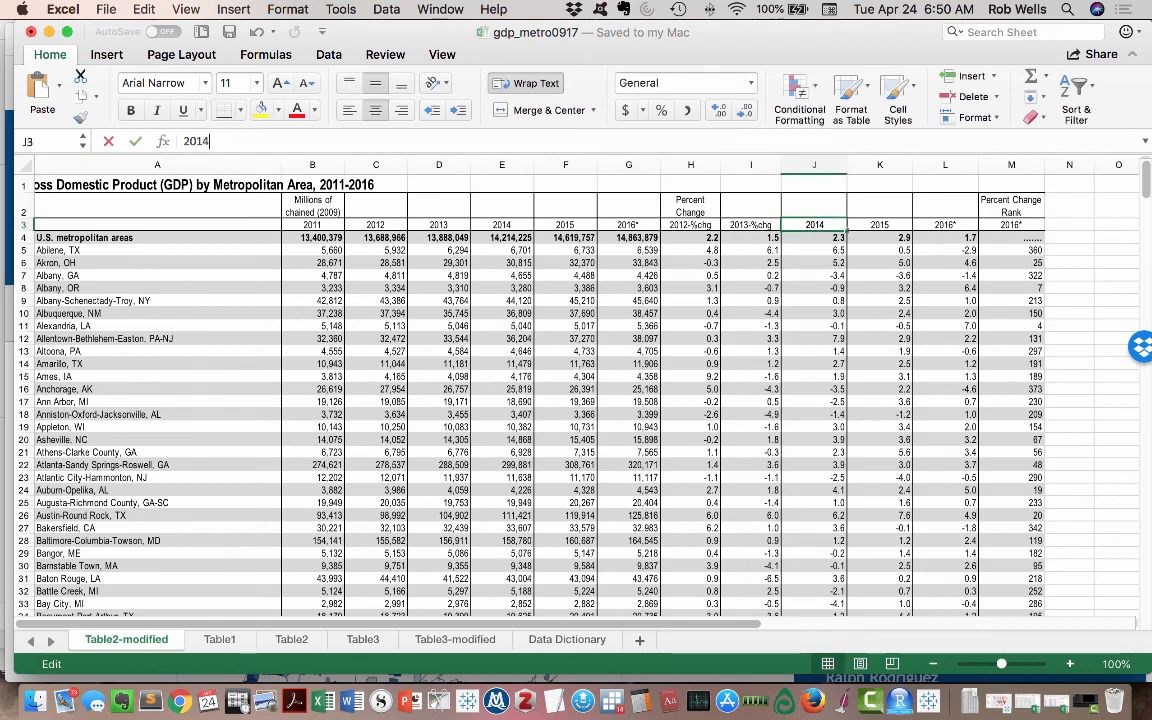
pyautogui.press('super+v')
pyautogui.press('Tab')
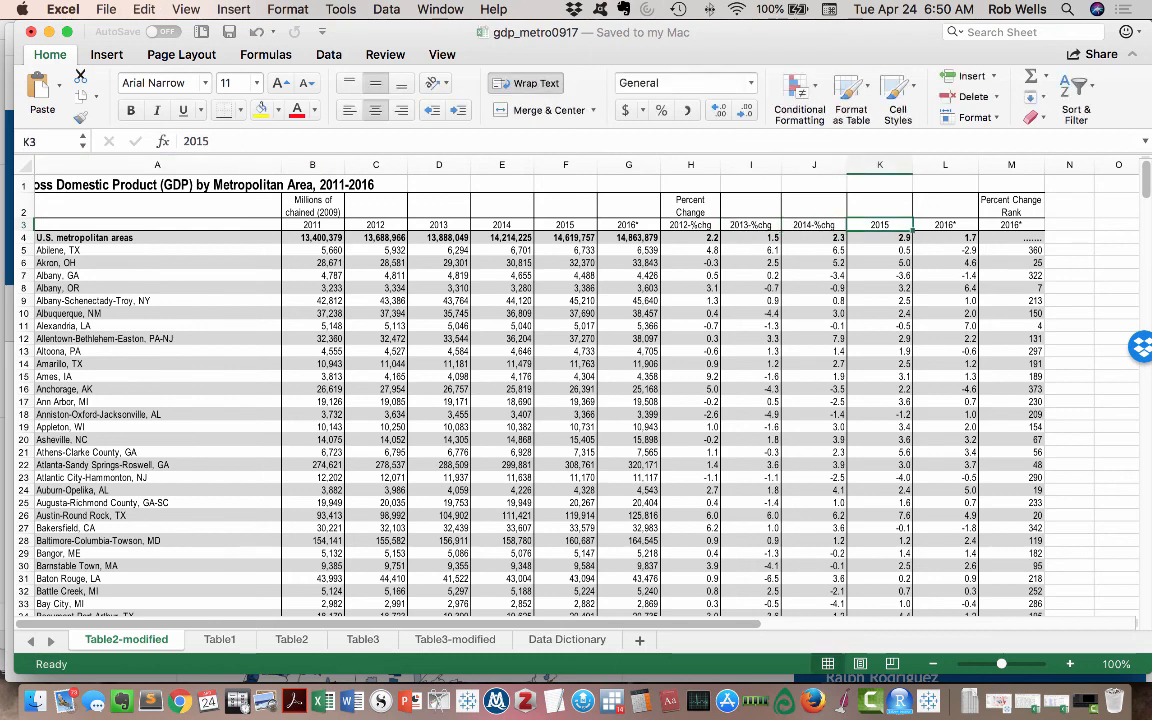
# - Append the copied suffix to the headers in K3 and L3, dropping the asterisk, so they read "2015-%chg" and "2016-%chg"
pyautogui.click(214, 141)
pyautogui.press('super+v')
pyautogui.press('Tab')
pyautogui.click(214, 141)
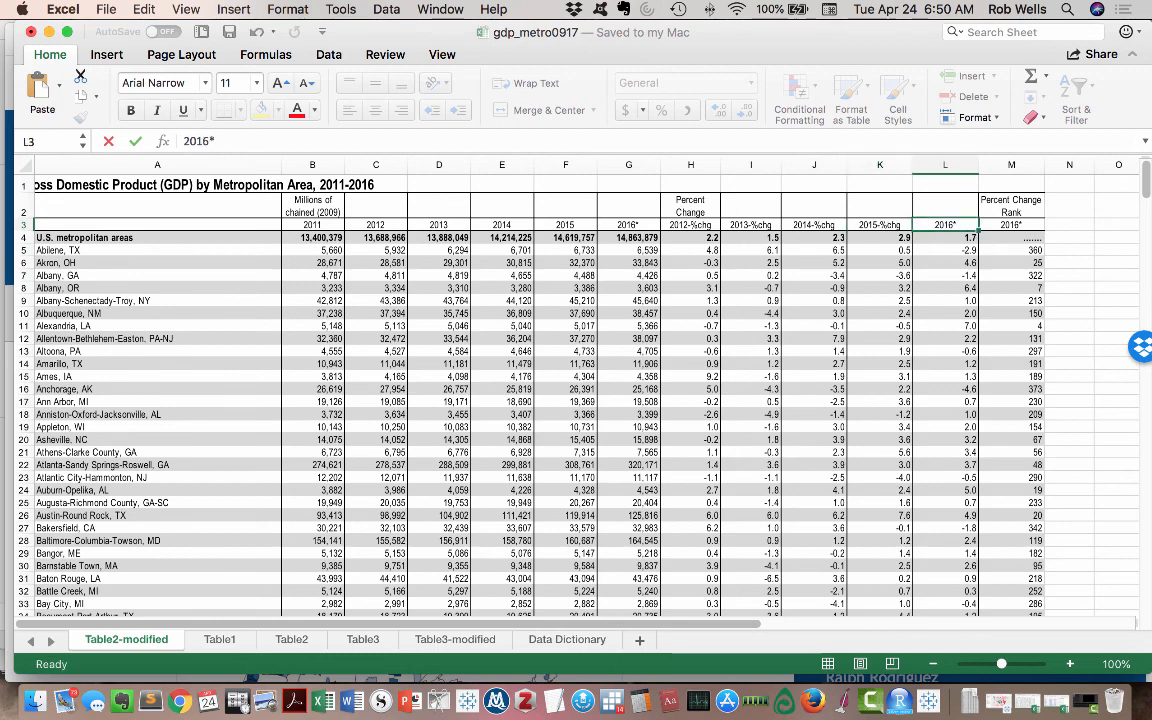
pyautogui.press('Escape')
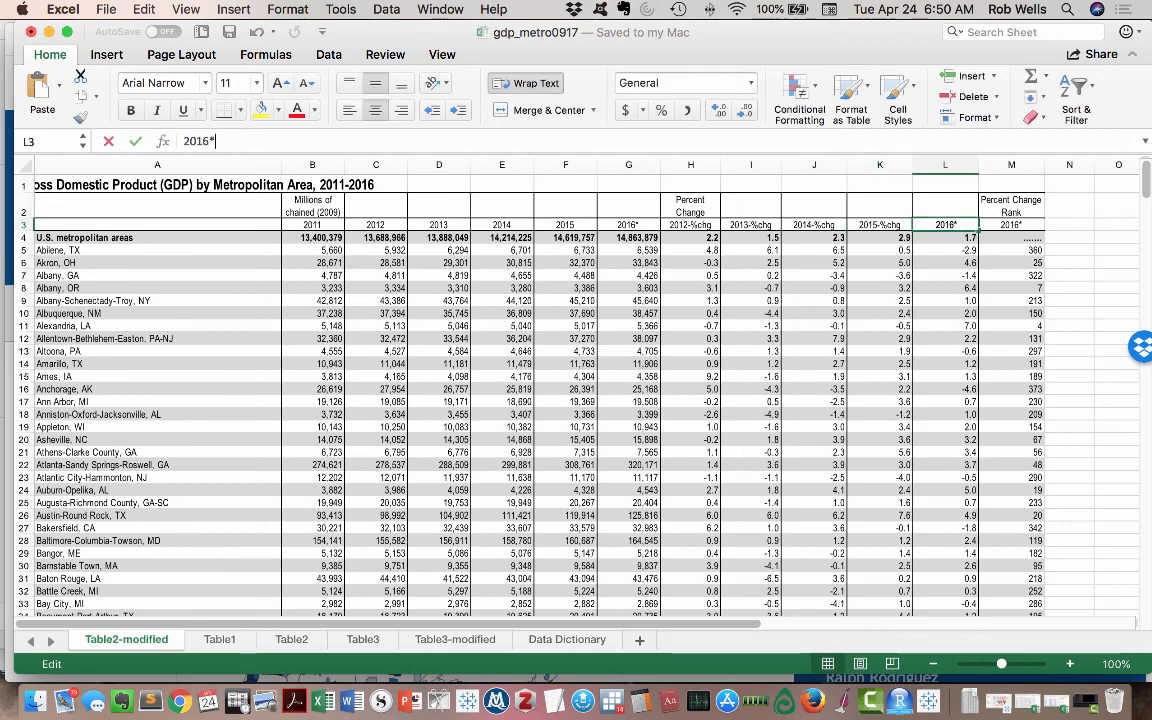
pyautogui.click(214, 141)
pyautogui.press('BackSpace')
pyautogui.press('super+v')
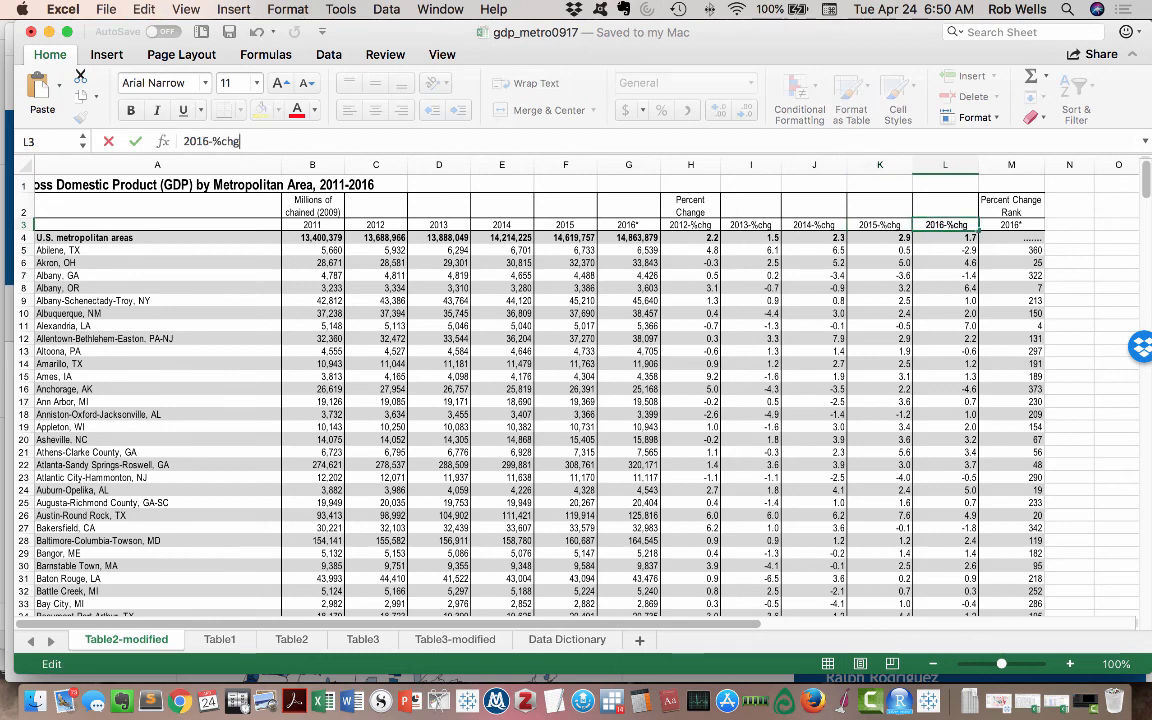
# - Copy the "Percent Change Rank" text from M2 and change the M3 header to "2016-Percent Change Rank"
pyautogui.click(1011, 206)
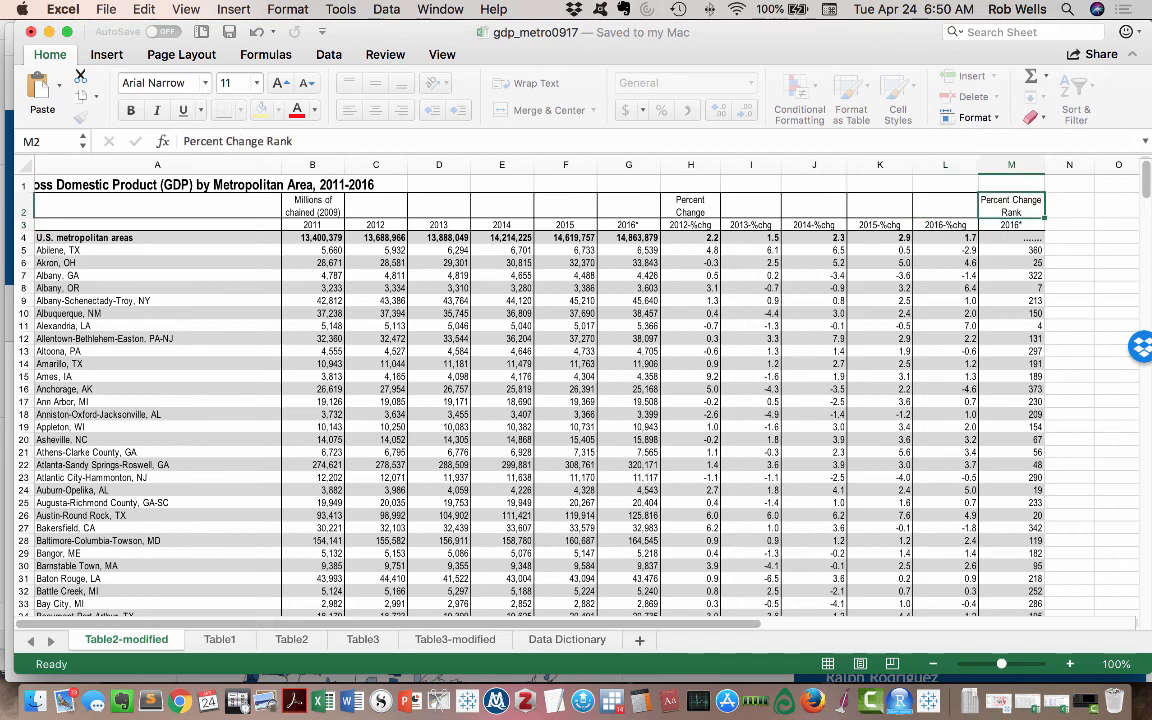
pyautogui.moveTo(294, 141); pyautogui.dragTo(182, 141)
pyautogui.press('cmd+c')
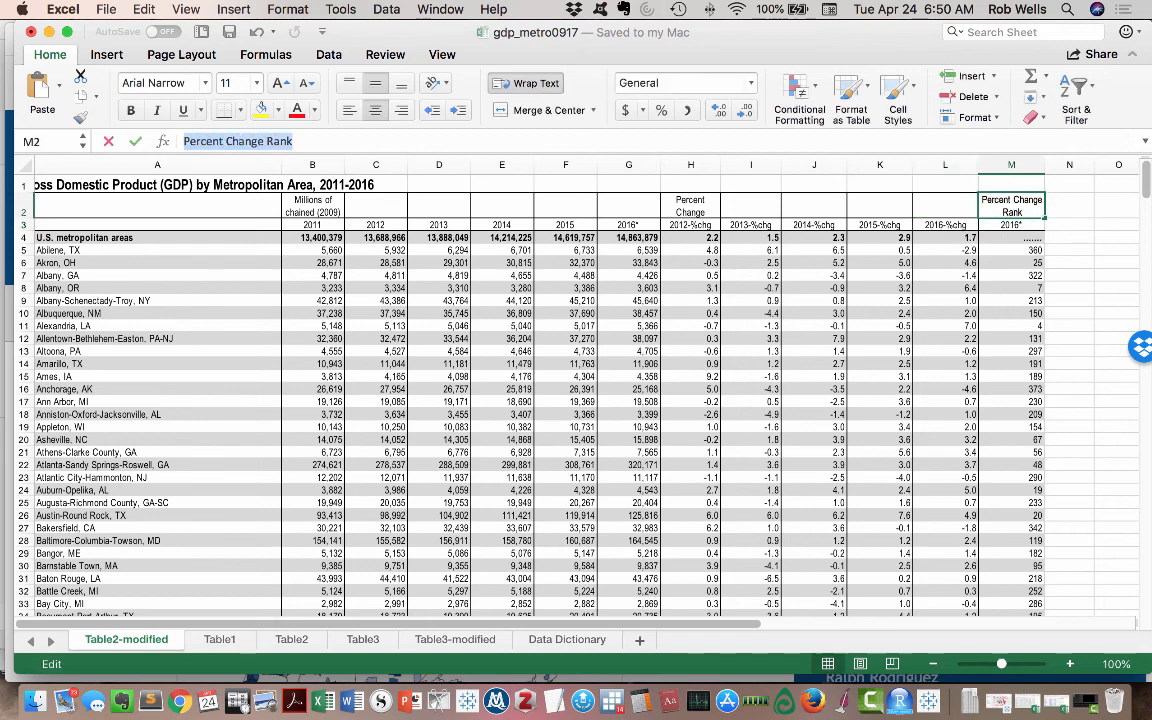
pyautogui.press('Return')
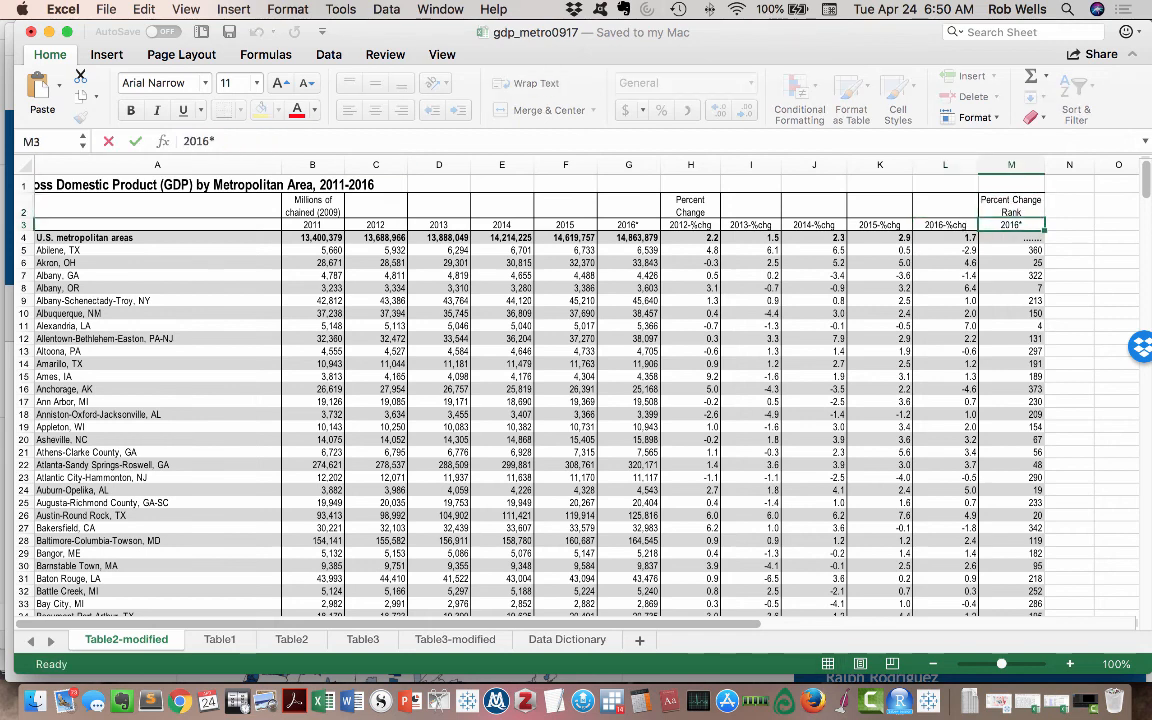
pyautogui.click(212, 141)
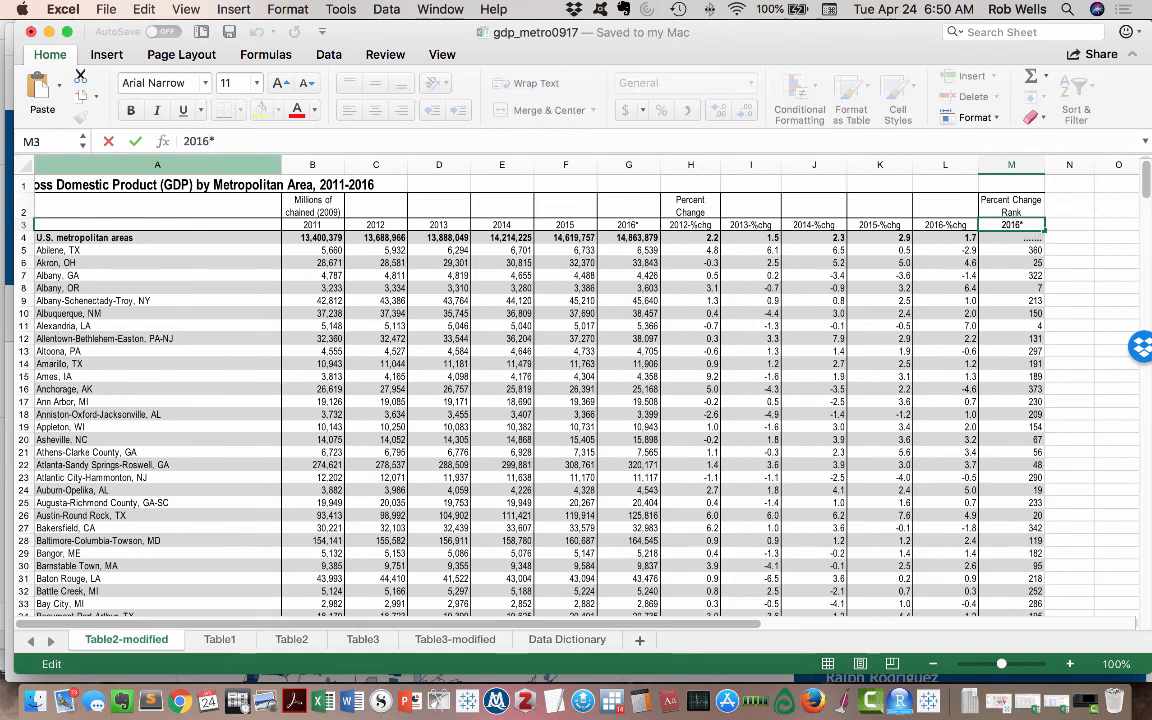
pyautogui.write('-')
pyautogui.press('cmd+v')
pyautogui.press('Delete')
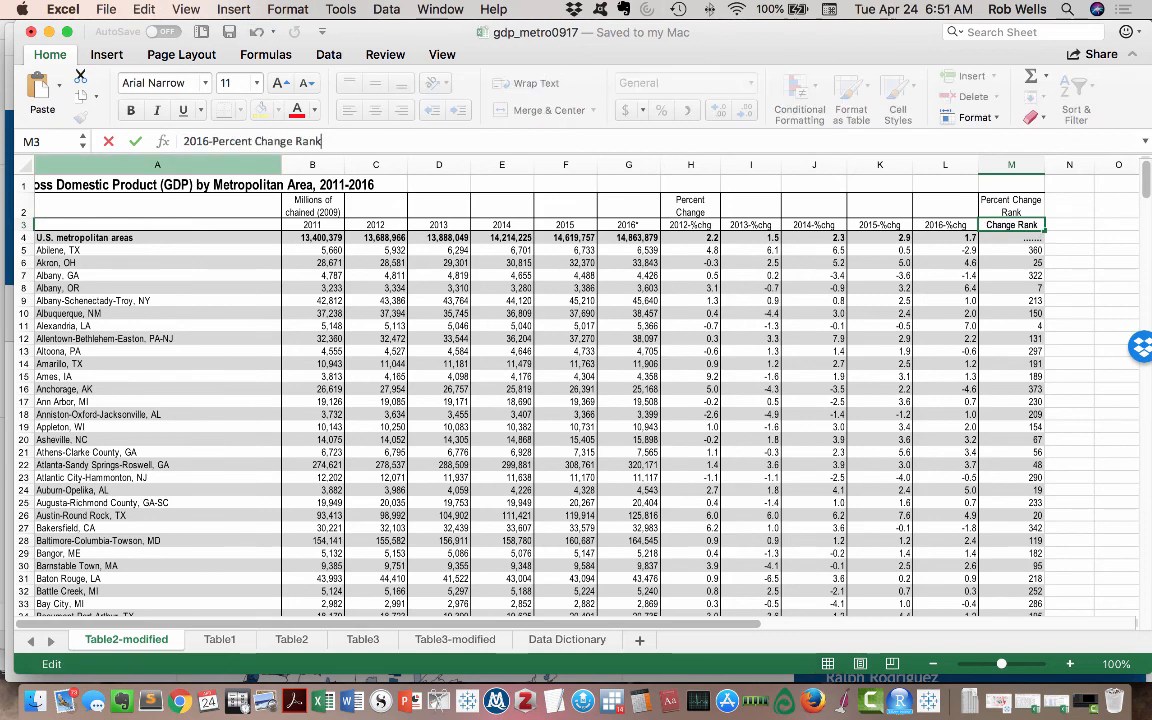
pyautogui.click(504, 206)
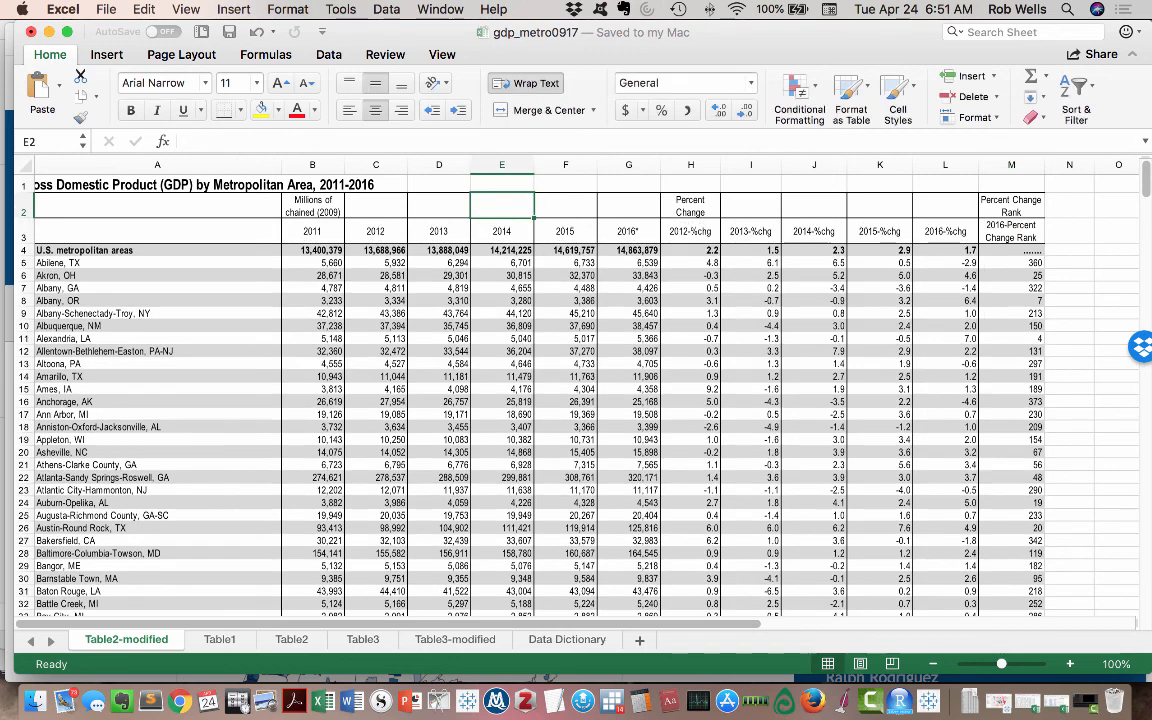
# - Delete rows 1 and 2 holding the table title and the upper header labels
pyautogui.moveTo(24, 186); pyautogui.dragTo(24, 208)
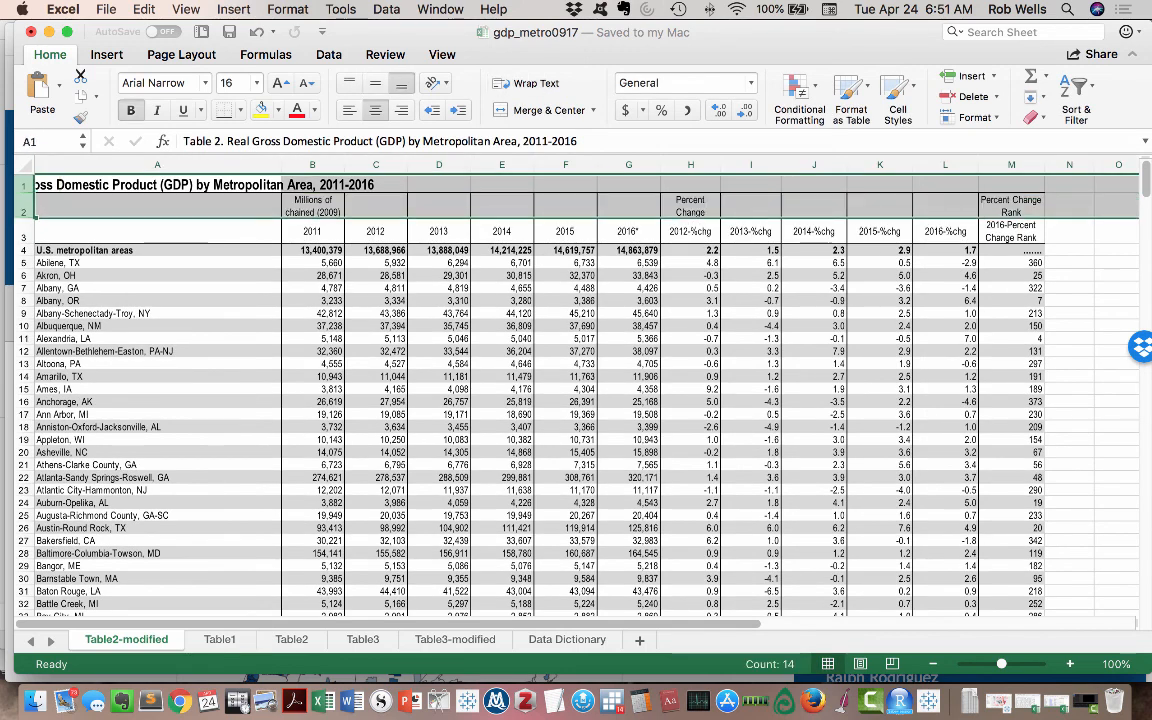
pyautogui.click(144, 9)
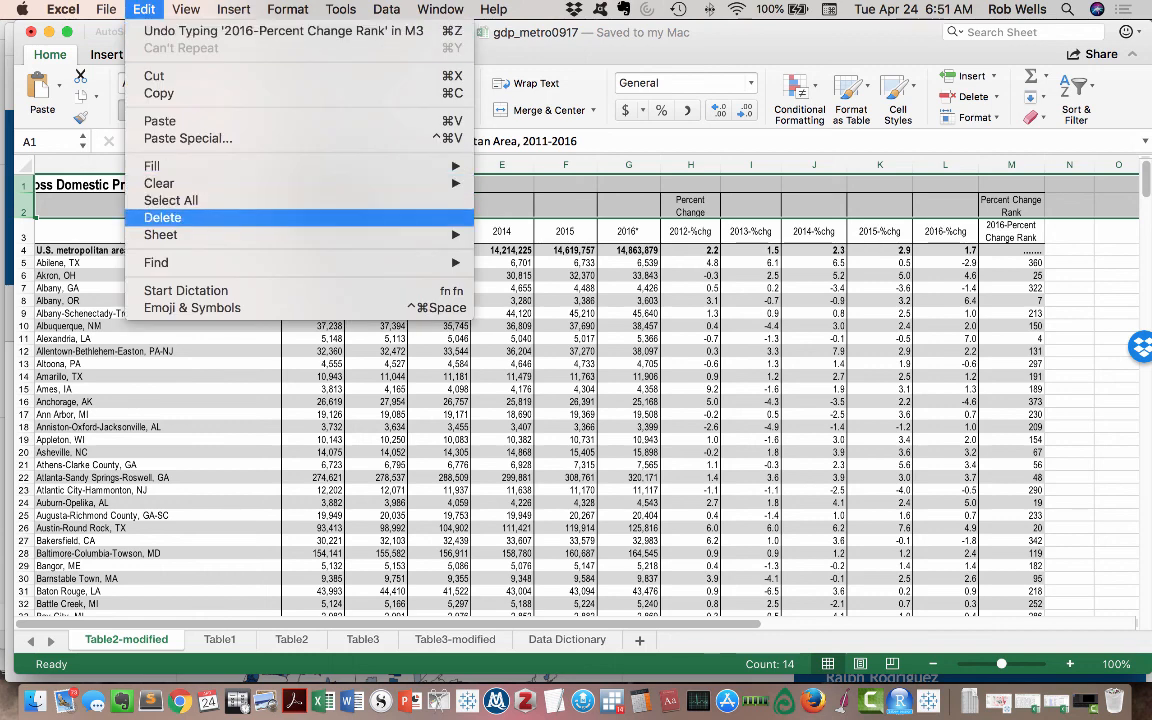
pyautogui.click(162, 217)
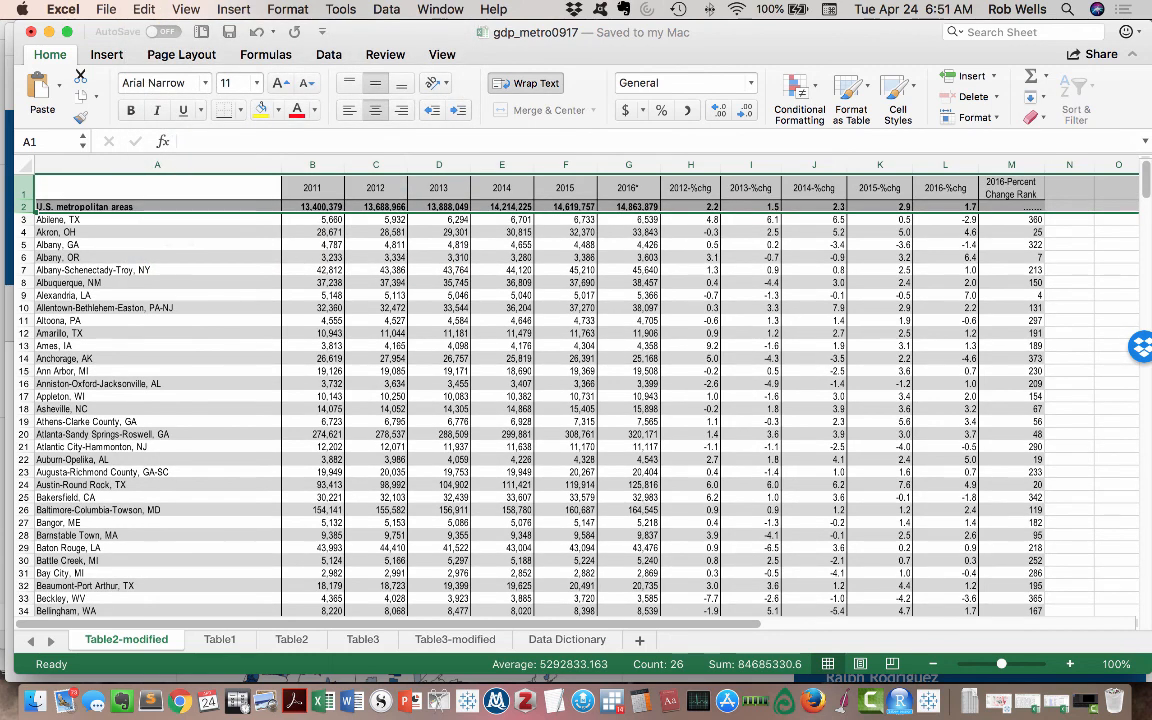
# - Enter "Metro Area" as the column header in cell A1
pyautogui.click(158, 190)
pyautogui.write('Metro Area')
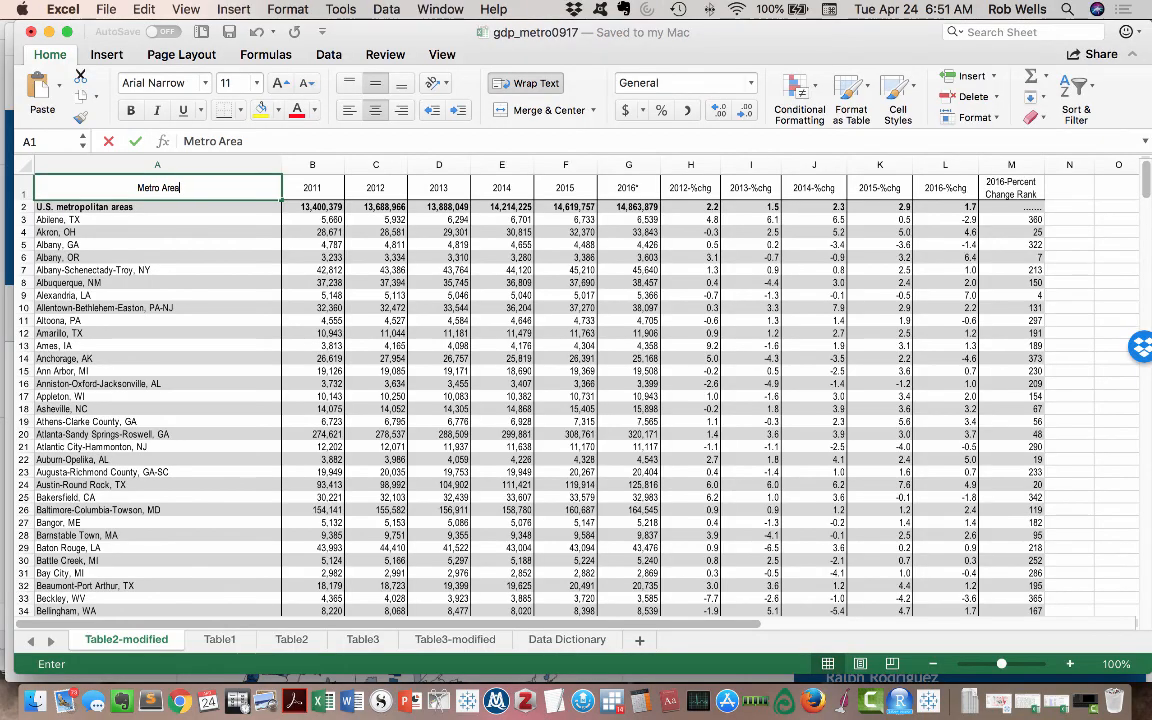
pyautogui.press('Return')
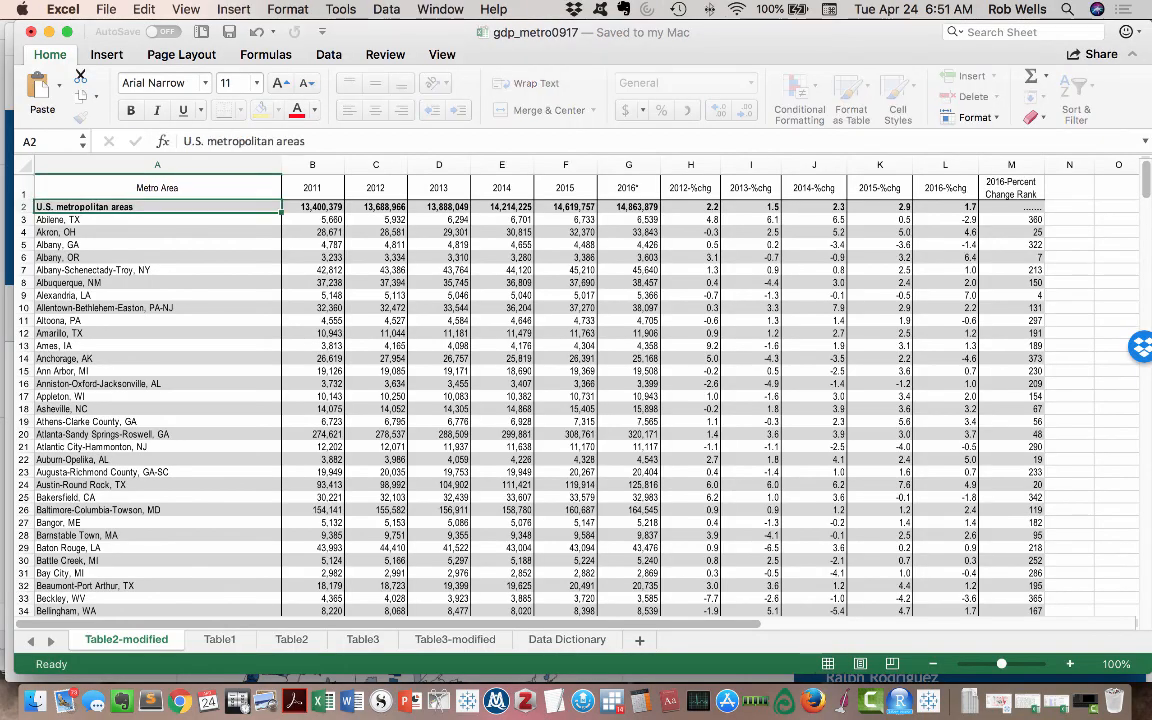
# - Unmerge the "Advance statistics" and source note cells in rows 385 and 386 beneath the data
pyautogui.scroll(-20, 520, 390)
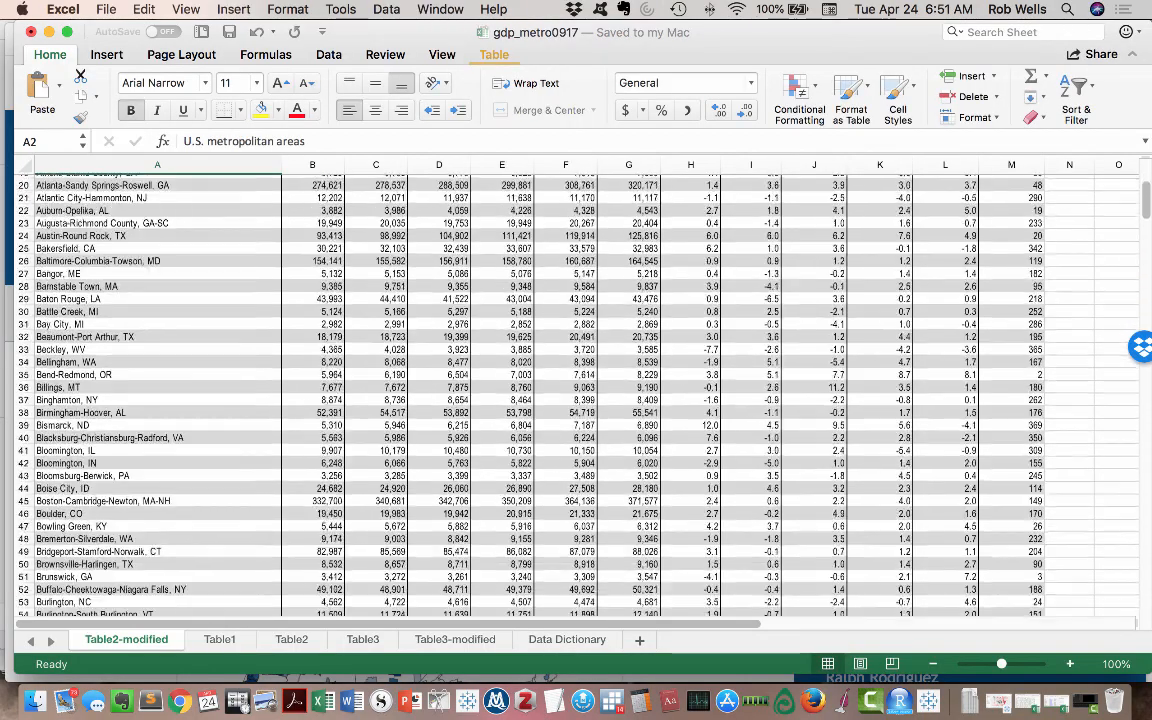
pyautogui.scroll(-20, 520, 390)
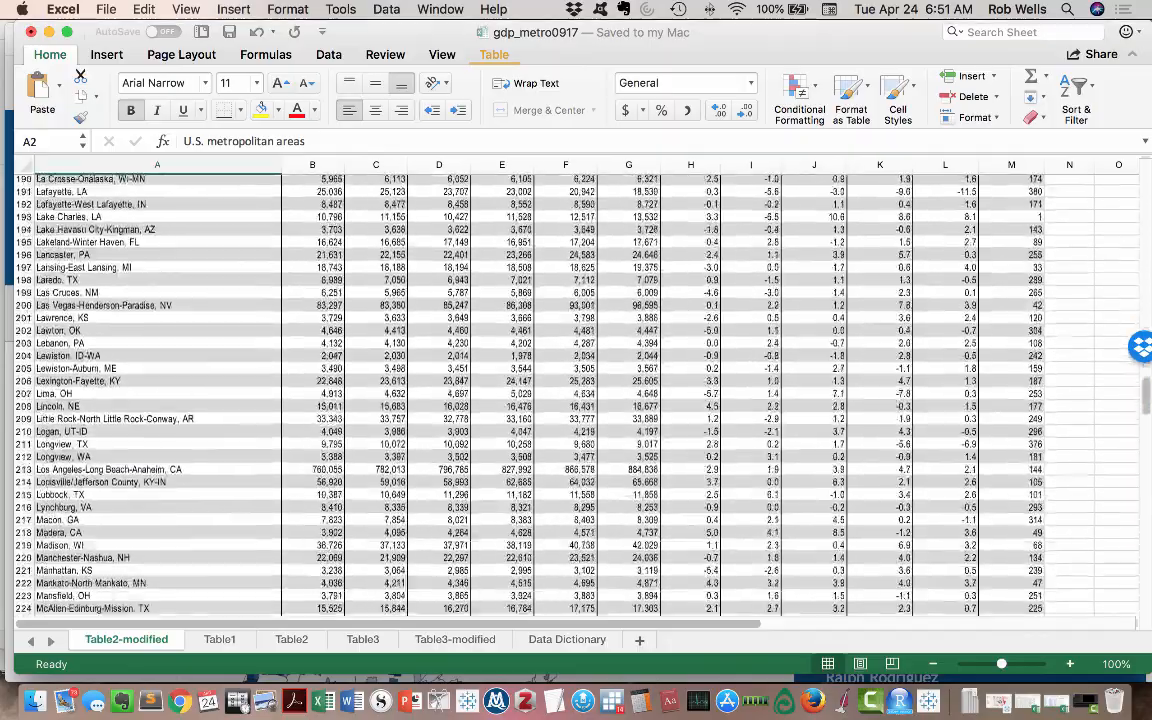
pyautogui.scroll(-17, 520, 390)
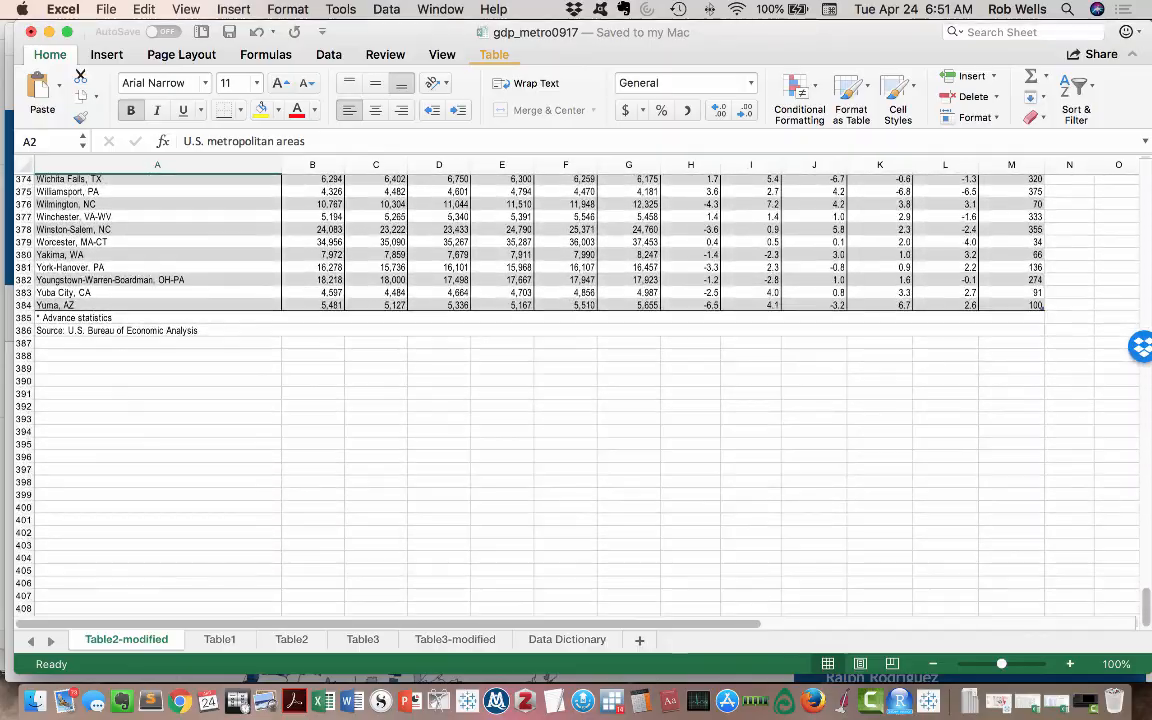
pyautogui.click(157, 330)
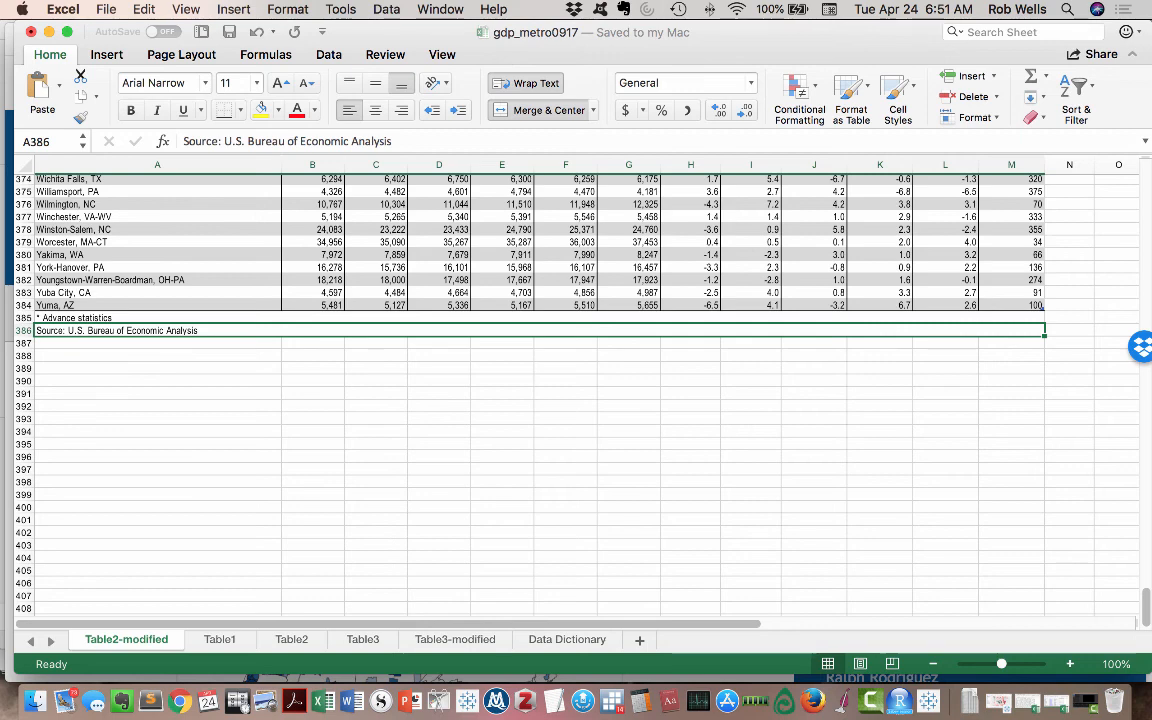
pyautogui.hotkey('shift', 'Up')
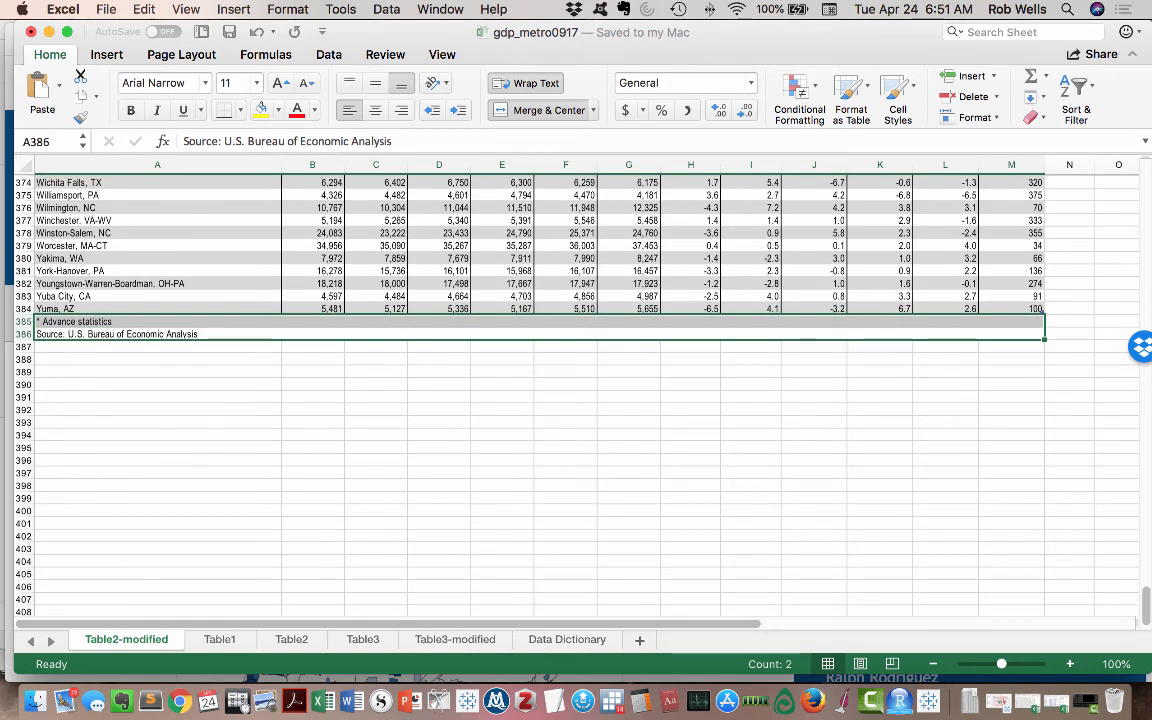
pyautogui.click(592, 110)
pyautogui.click(550, 198)
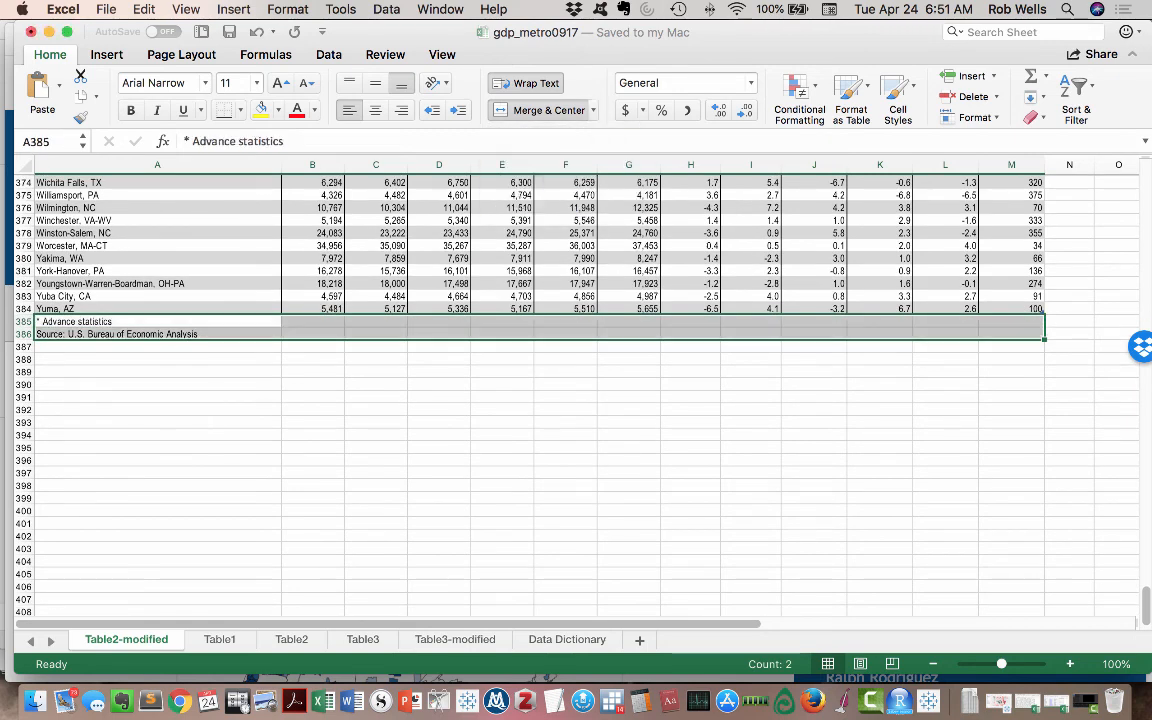
# - Insert a blank column between the Metro Area column and the 2011 column
pyautogui.scroll(20, 576, 395)
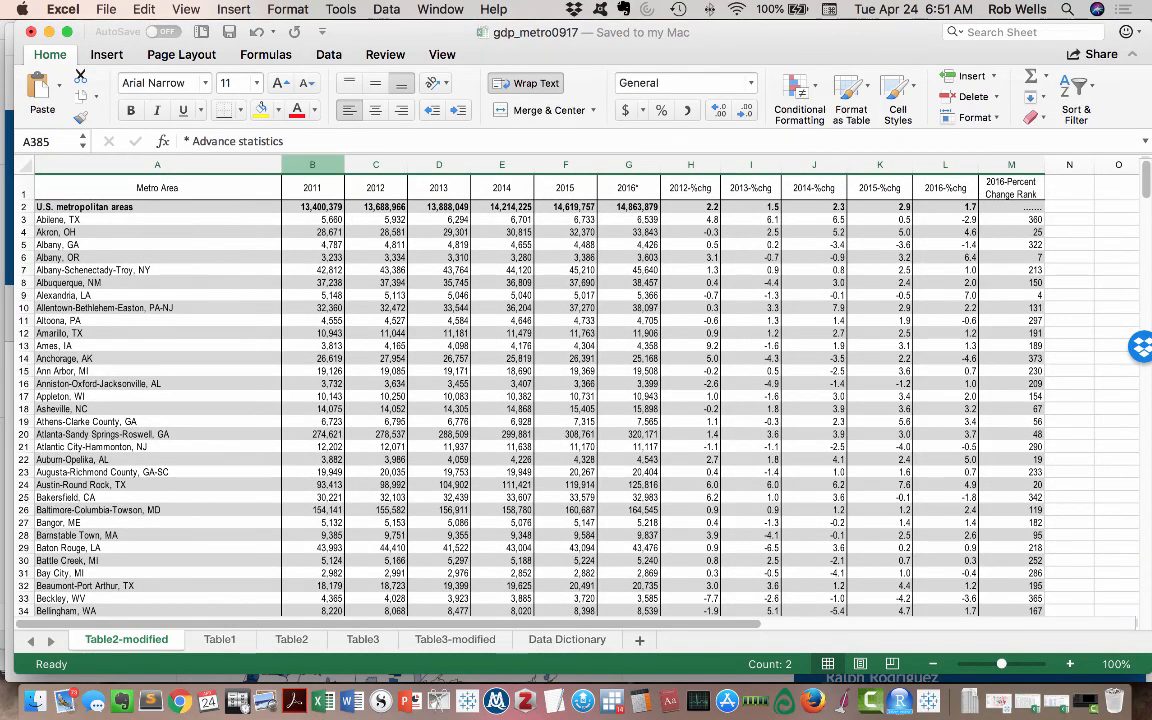
pyautogui.click(312, 164)
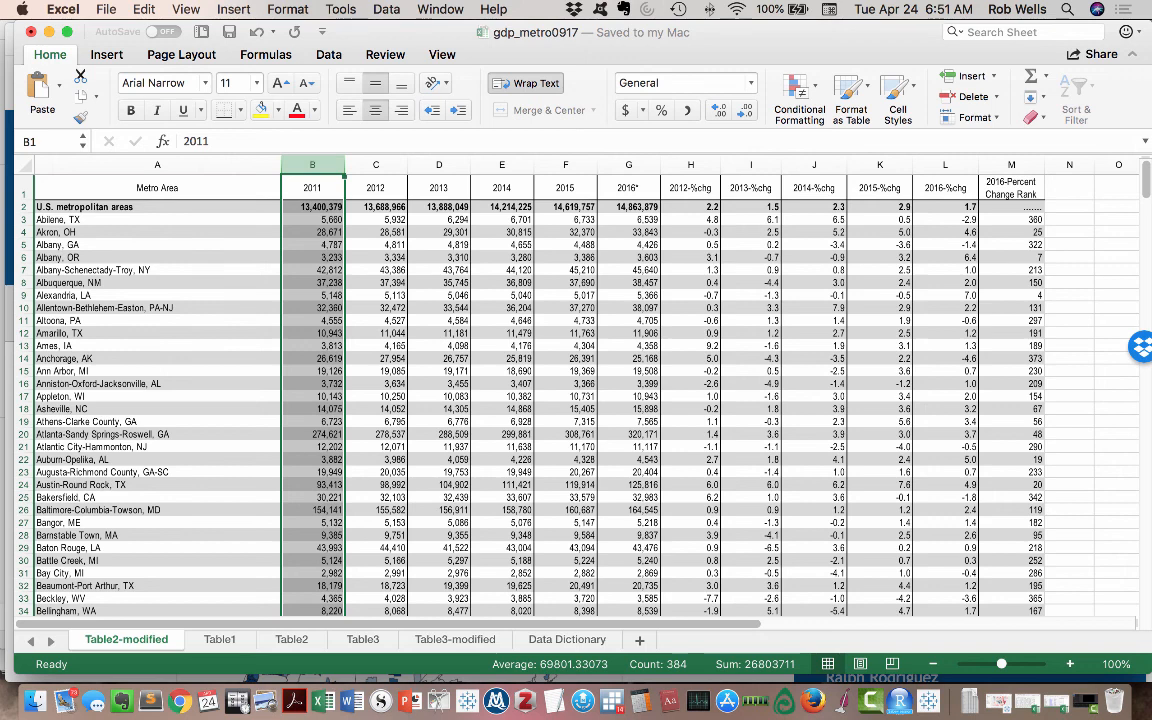
pyautogui.click(233, 9)
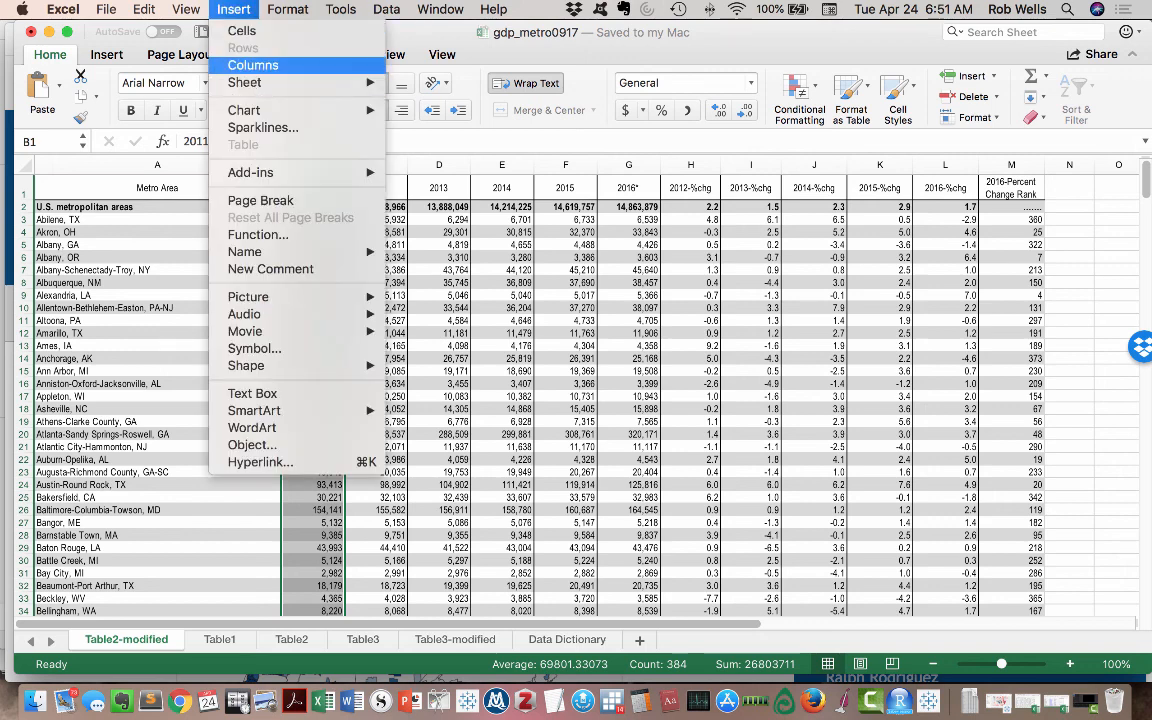
pyautogui.click(253, 65)
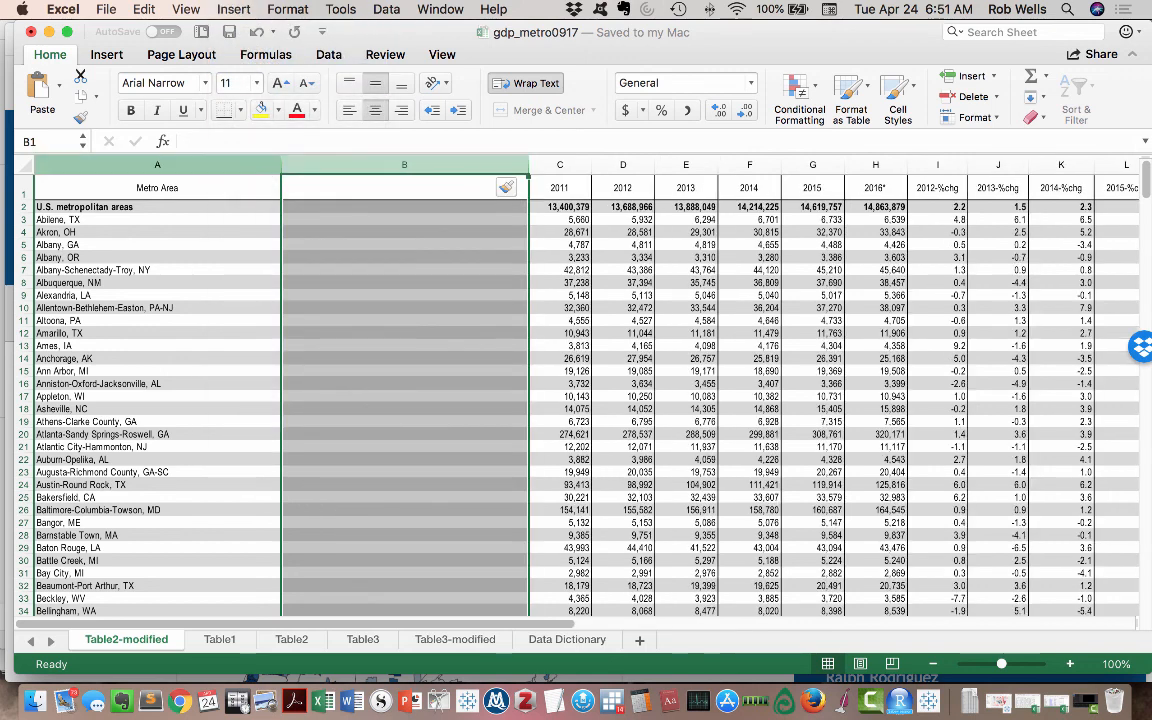
# - Split the Metro Area column at the comma with Text to Columns, allowing existing data in the destination to be replaced
pyautogui.click(157, 165)
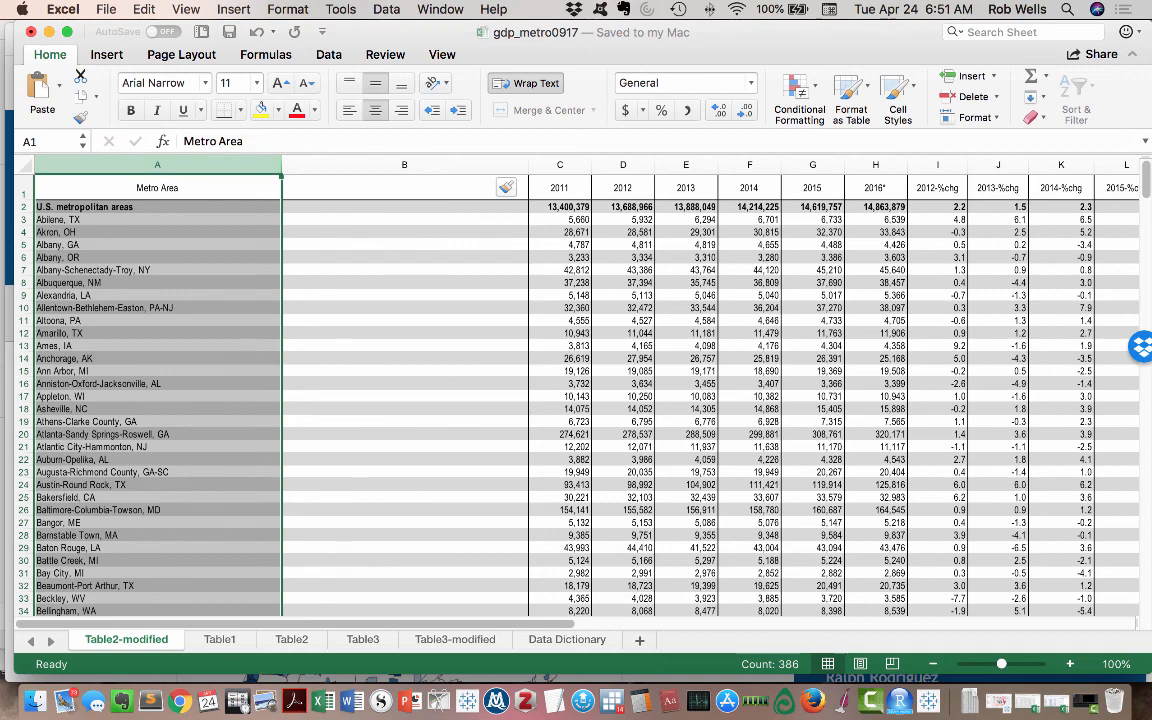
pyautogui.click(386, 9)
pyautogui.click(436, 172)
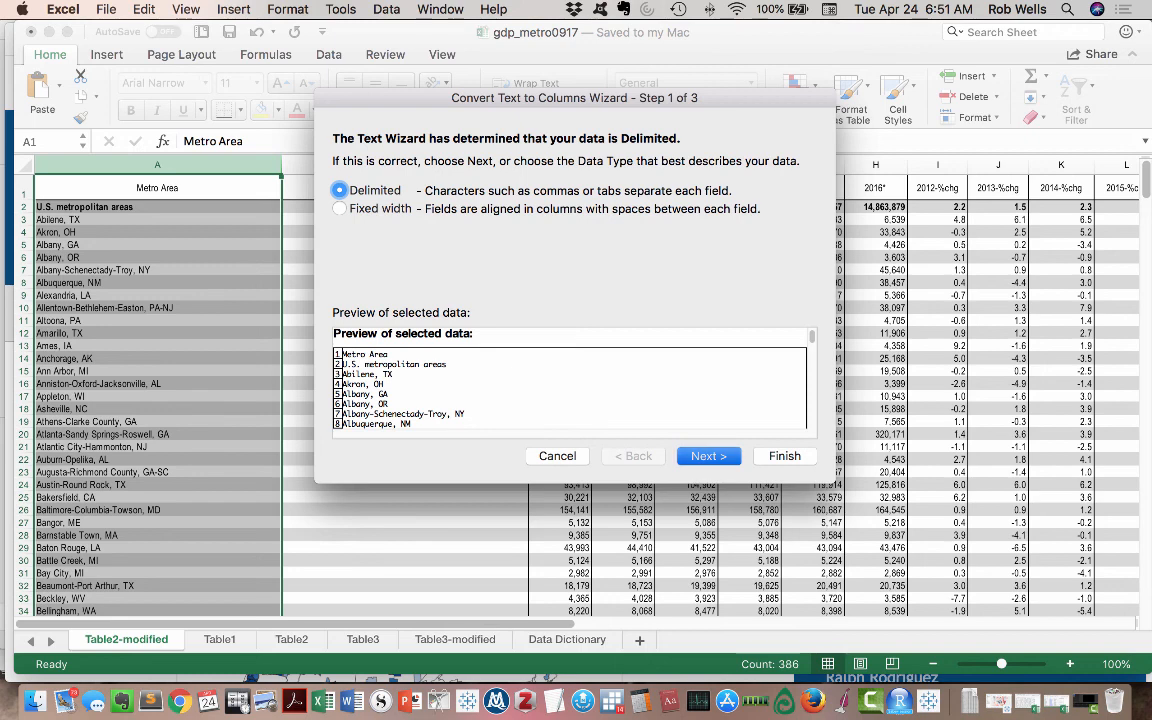
pyautogui.press('Return')
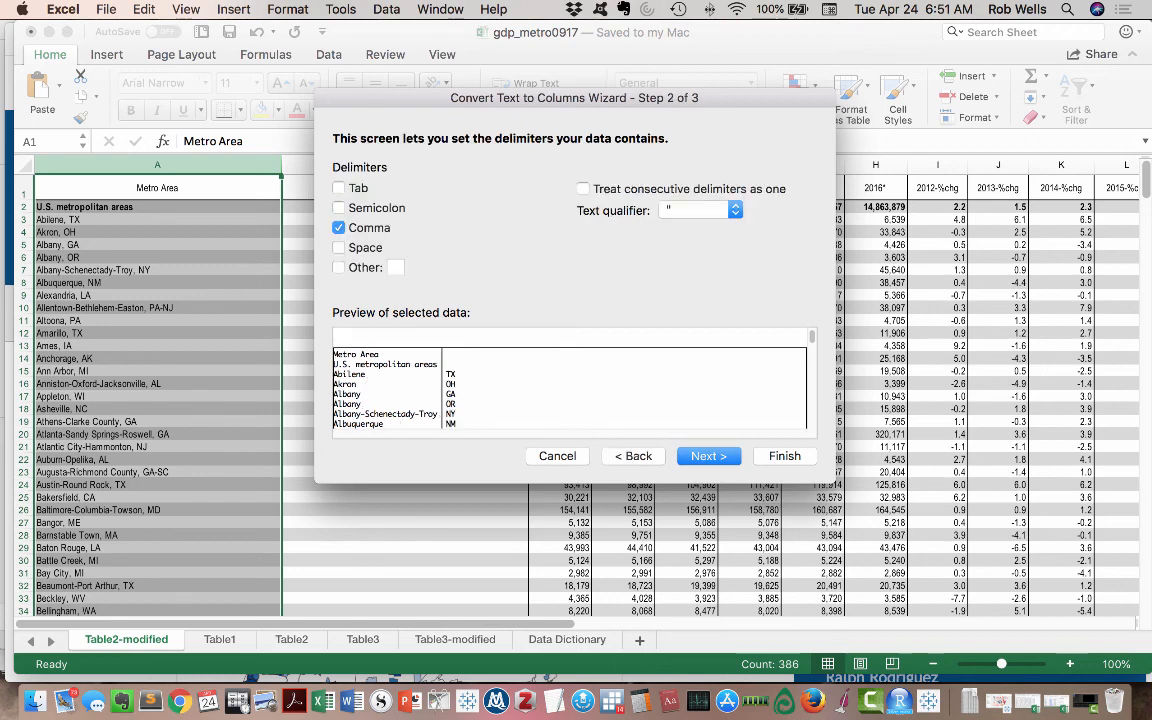
pyautogui.scroll(-15, 440, 385)
pyautogui.scroll(-1, 440, 385)
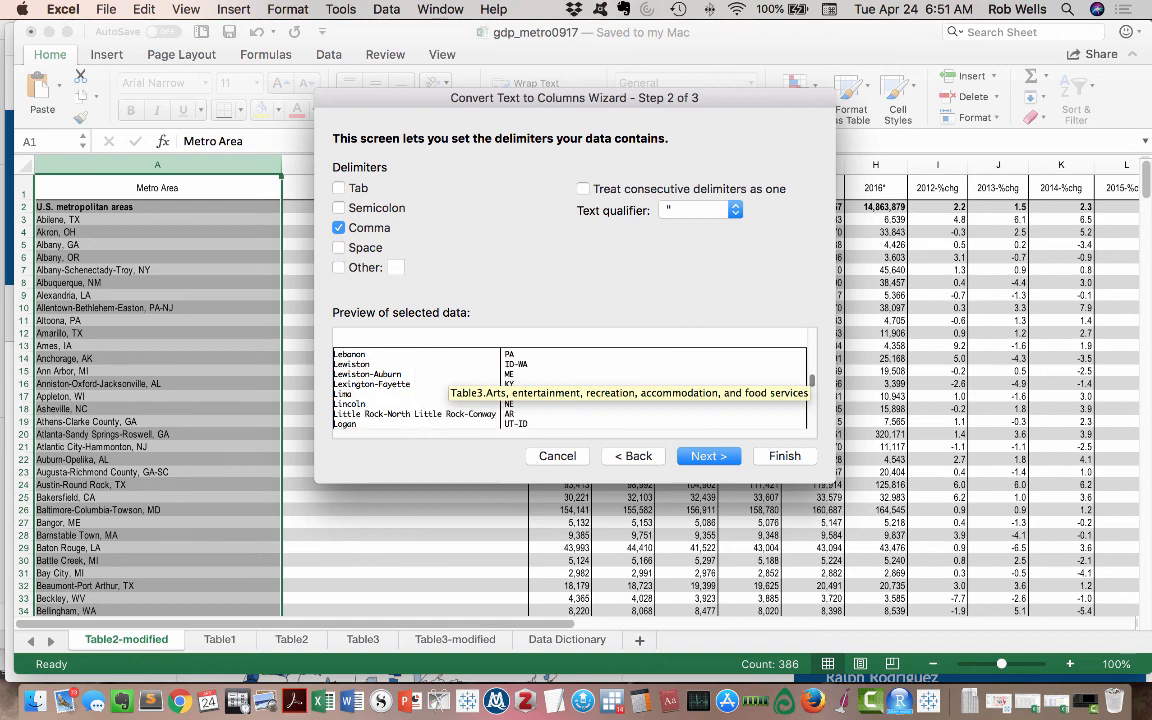
pyautogui.press('Return')
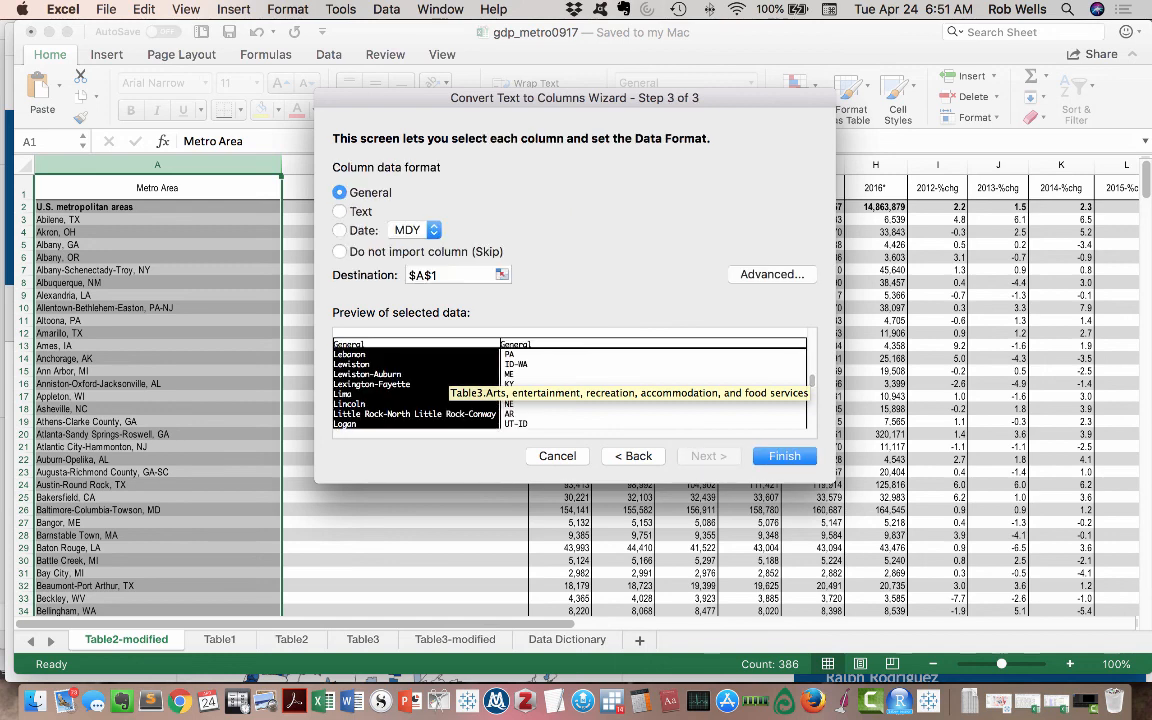
pyautogui.press('Return')
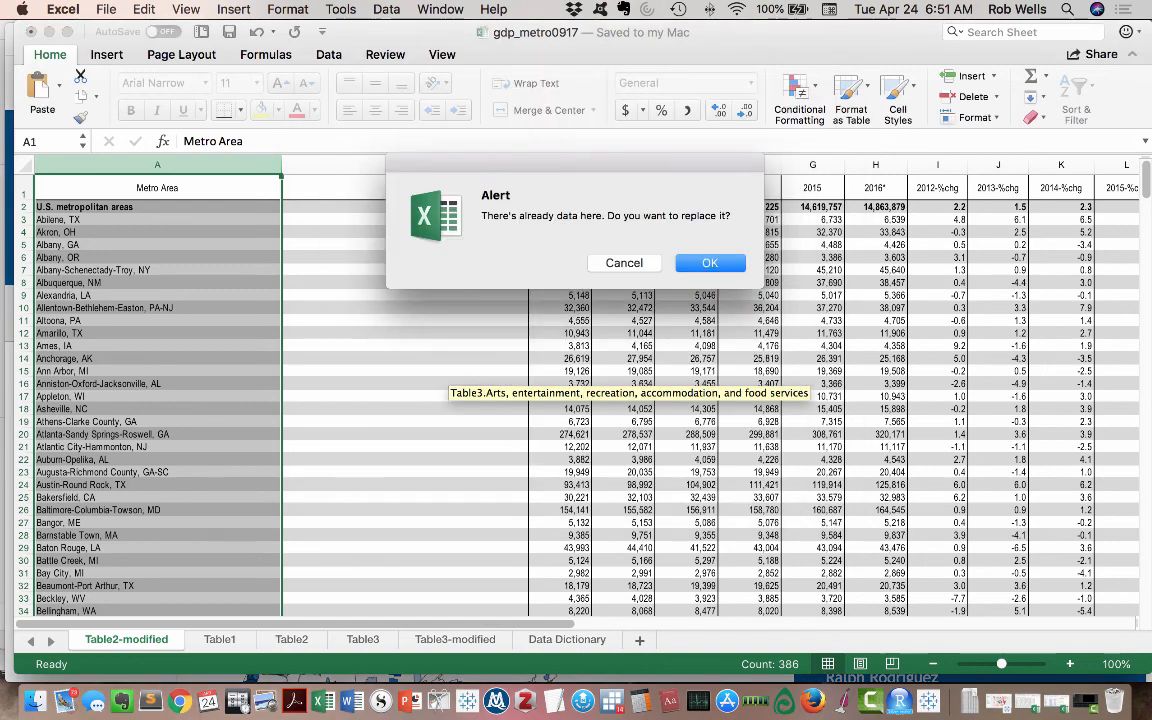
pyautogui.press('Return')
# - Enter "State" as the header in B1 and "N/A" in B2 for the U.S. metropolitan areas row
pyautogui.click(405, 188)
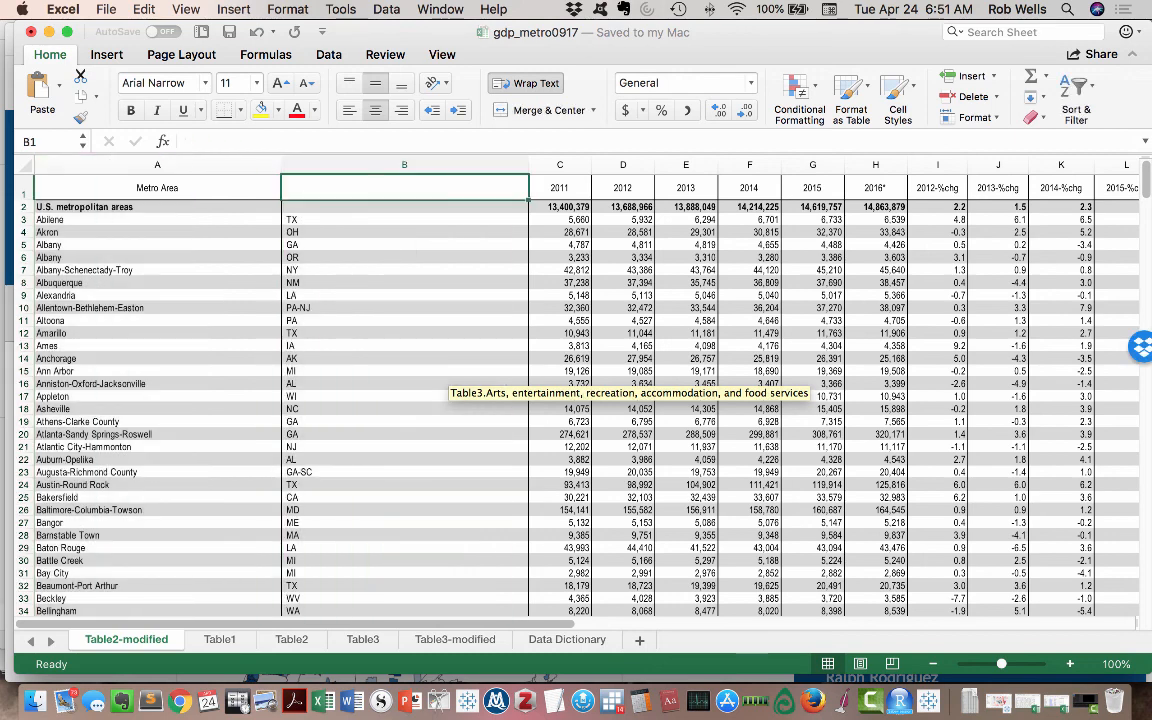
pyautogui.write('State')
pyautogui.press('Return')
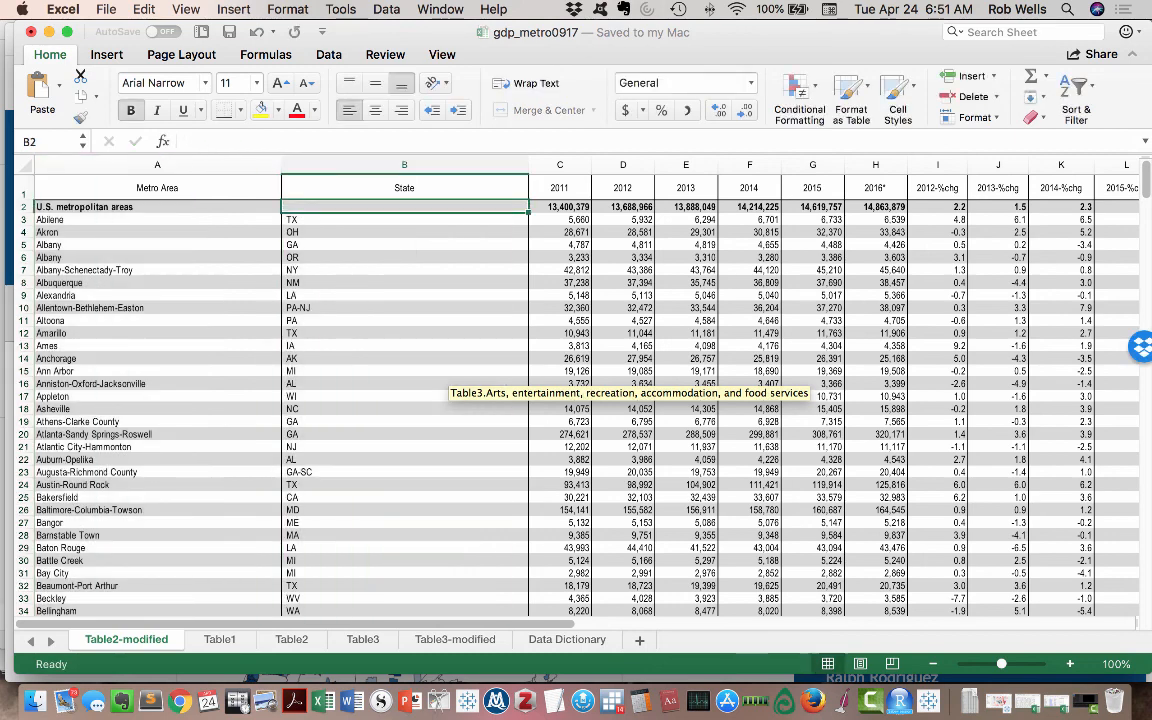
pyautogui.write('N')
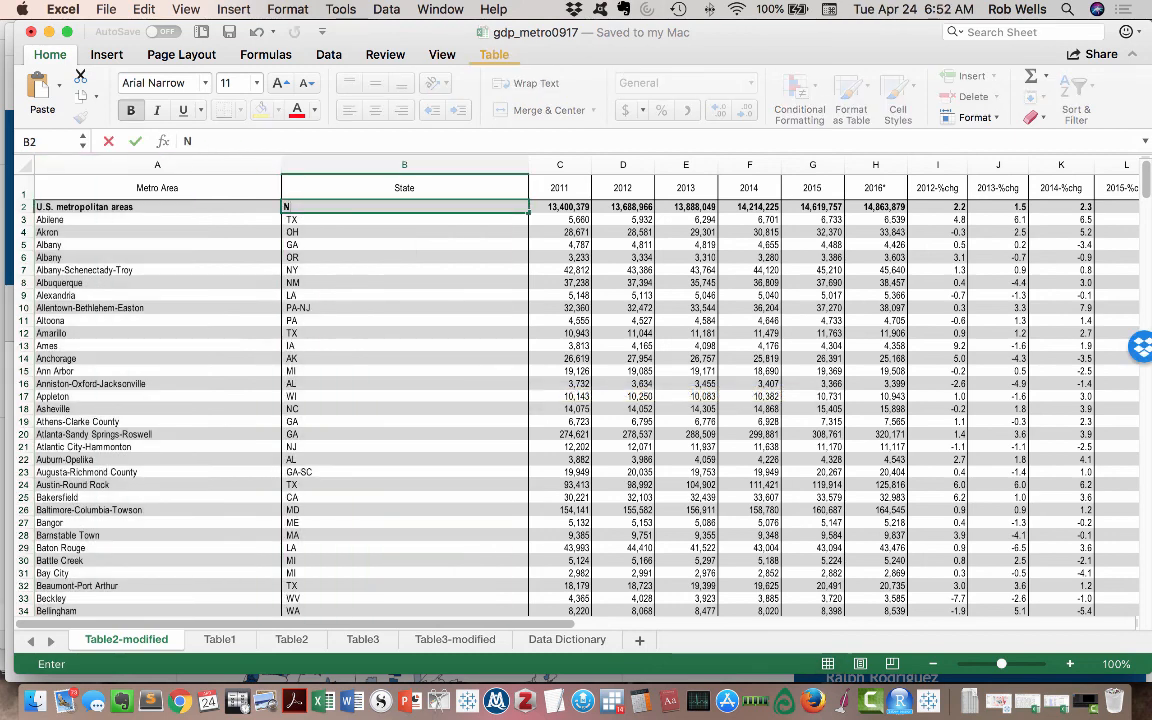
pyautogui.write('/a')
pyautogui.press('BackSpace')
pyautogui.write('A')
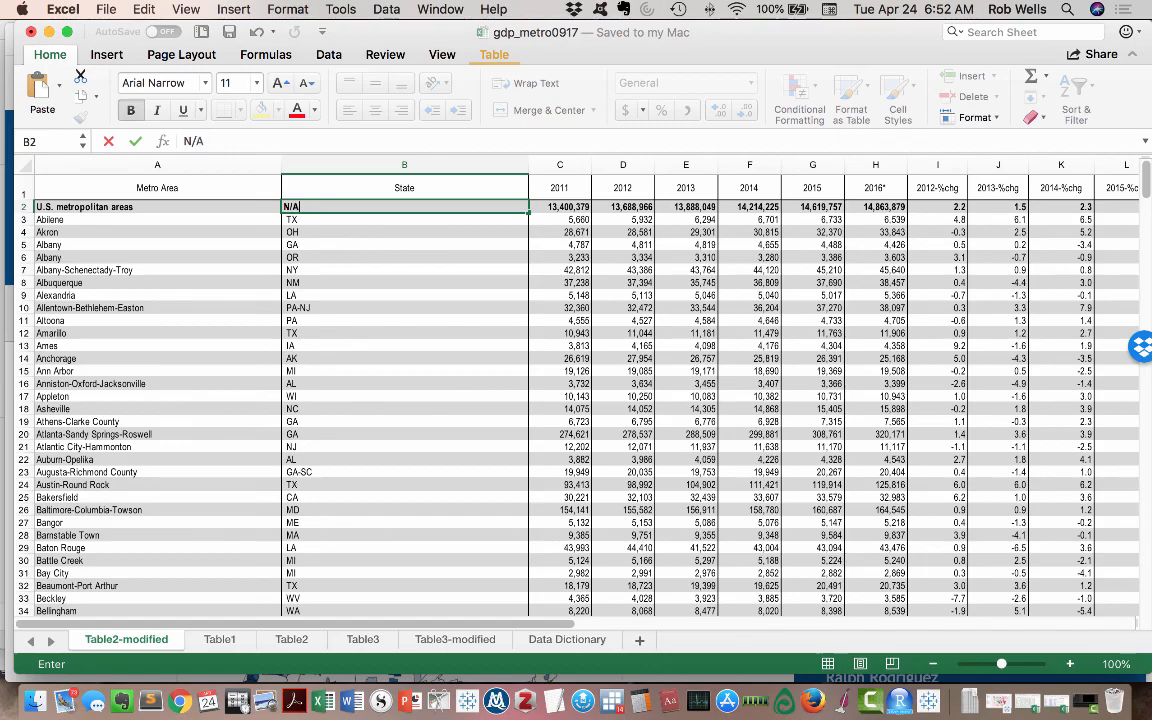
pyautogui.press('Return')
pyautogui.scroll(-4, 845, 567)
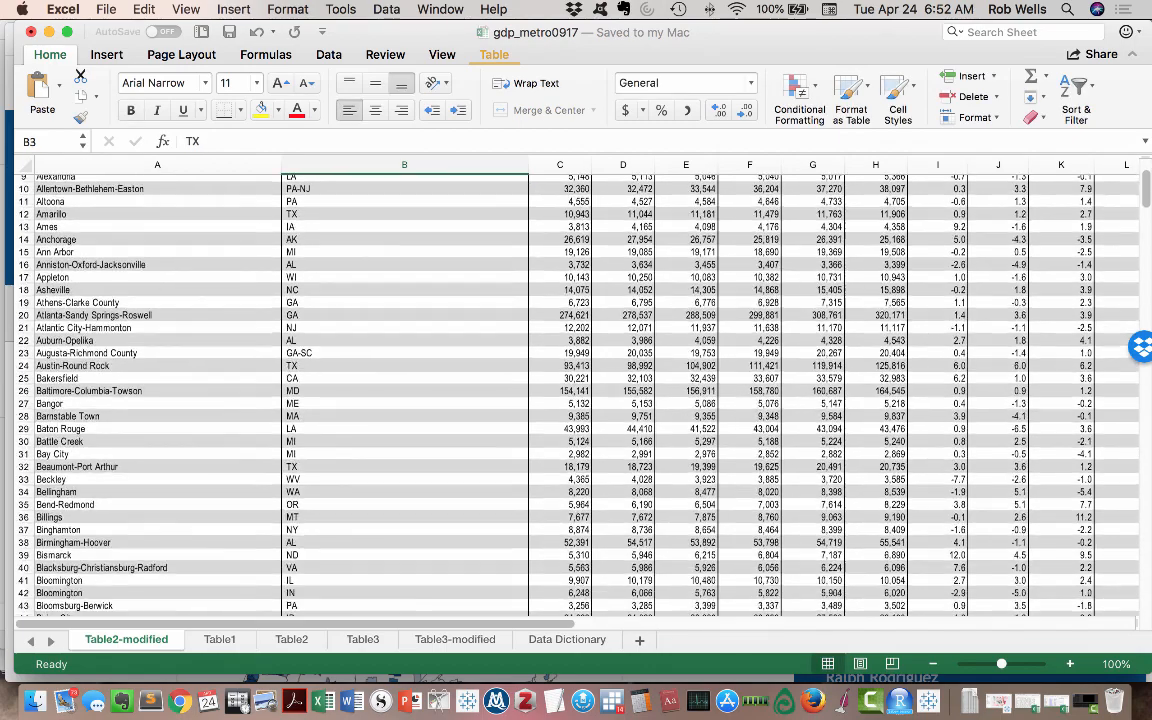
pyautogui.scroll(-20, 845, 567)
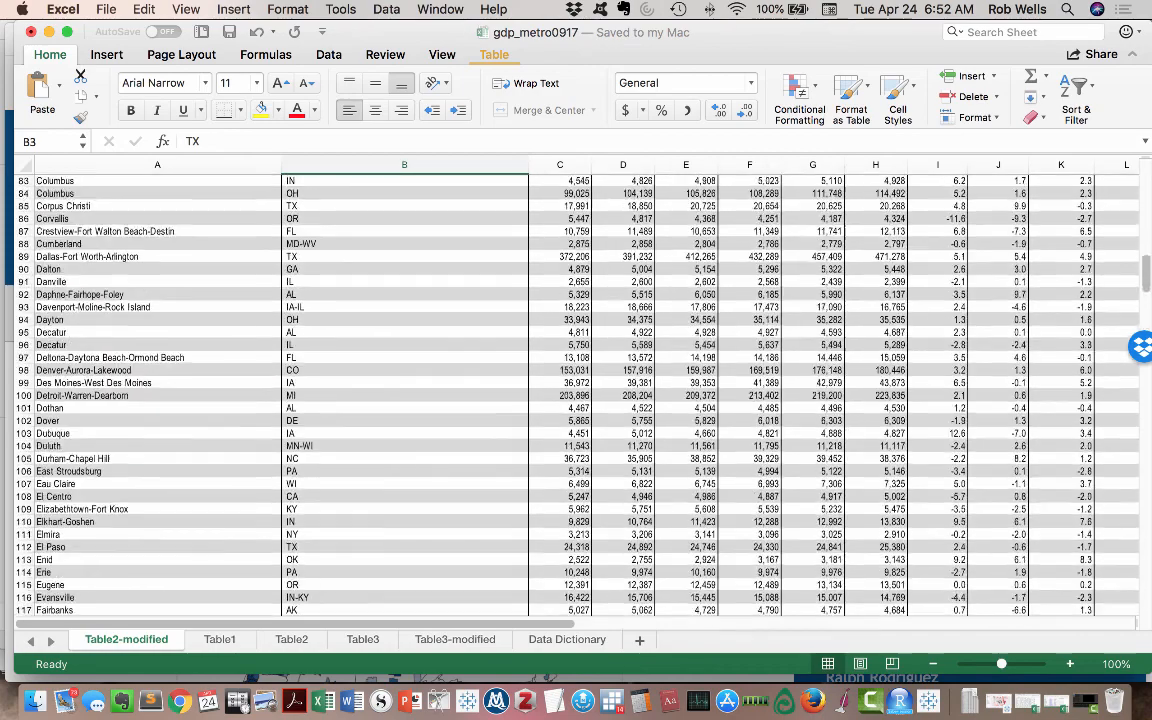
pyautogui.scroll(20, 576, 400)
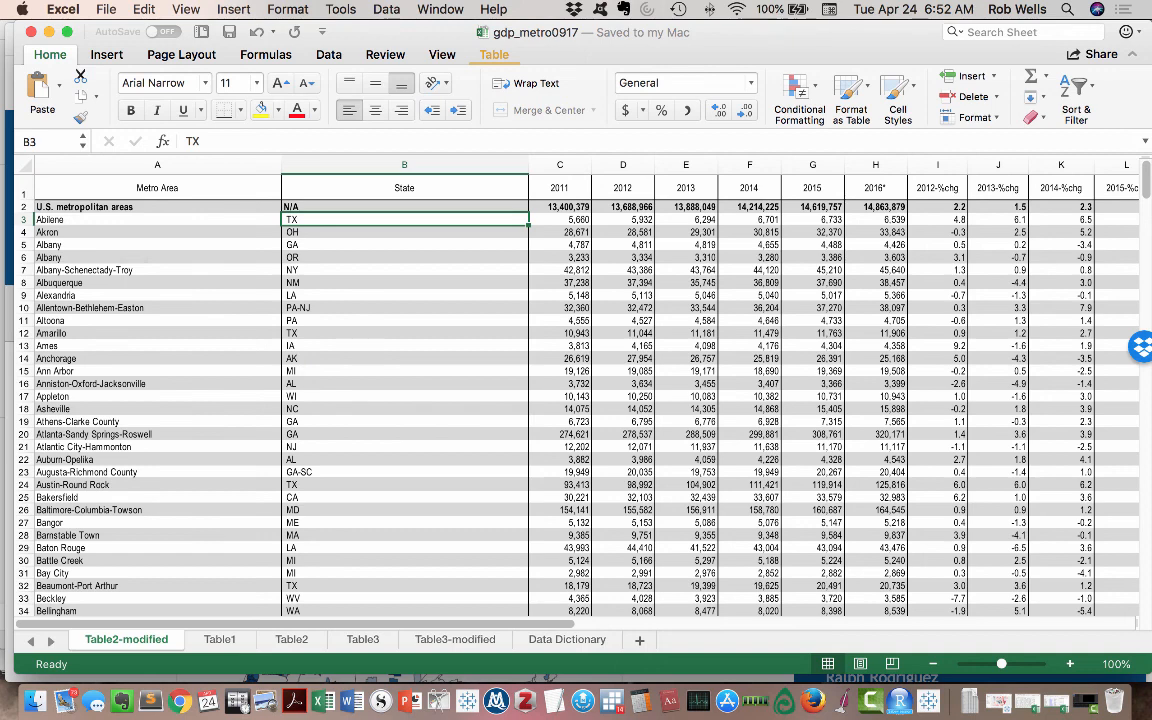
pyautogui.click(157, 188)
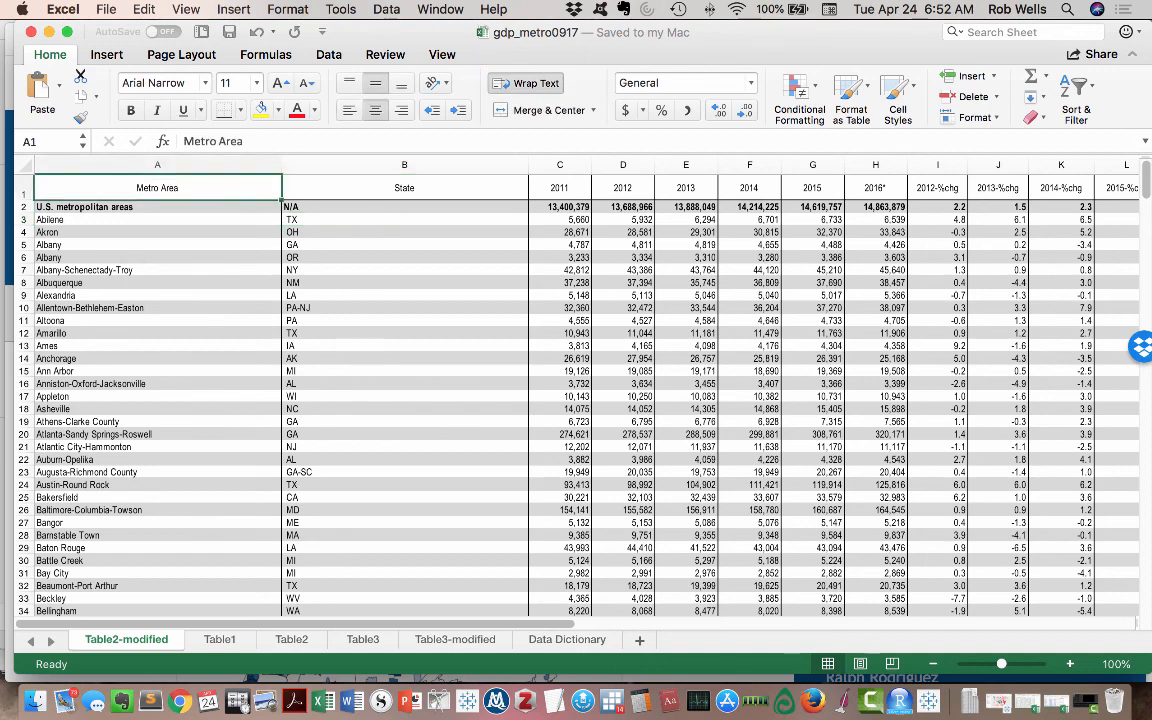